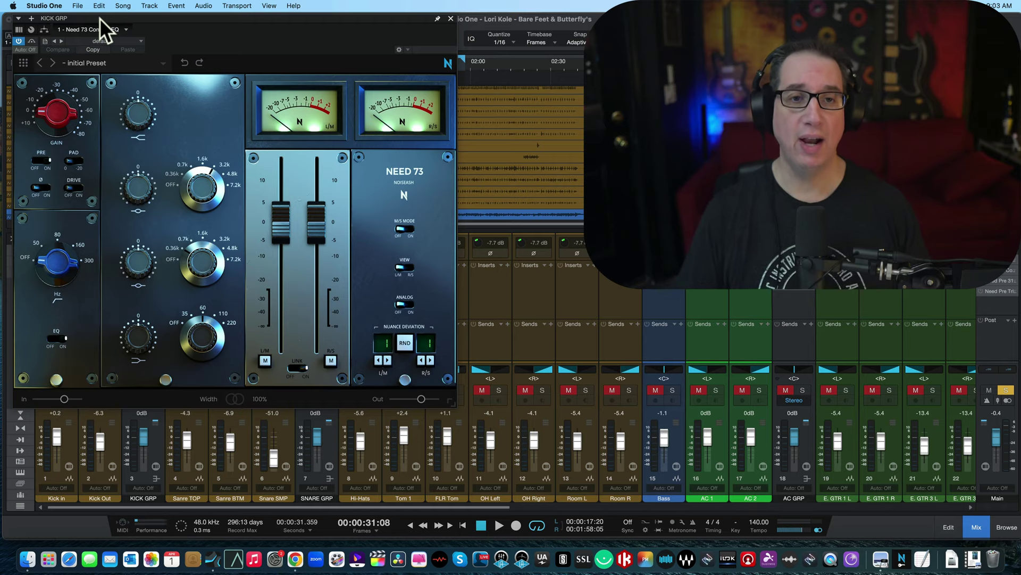
Close the KICK GRP Need 73 window and view the Need 84 Console EQ inserted on the Main channel.
left_click(101, 16)
left_click_drag(106, 20, 97, 17)
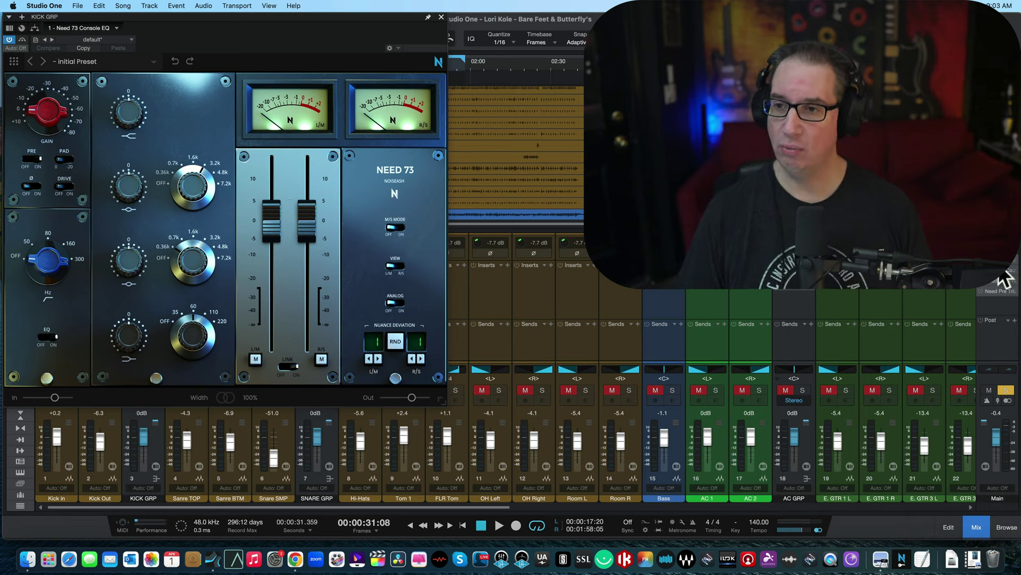
left_click(440, 17)
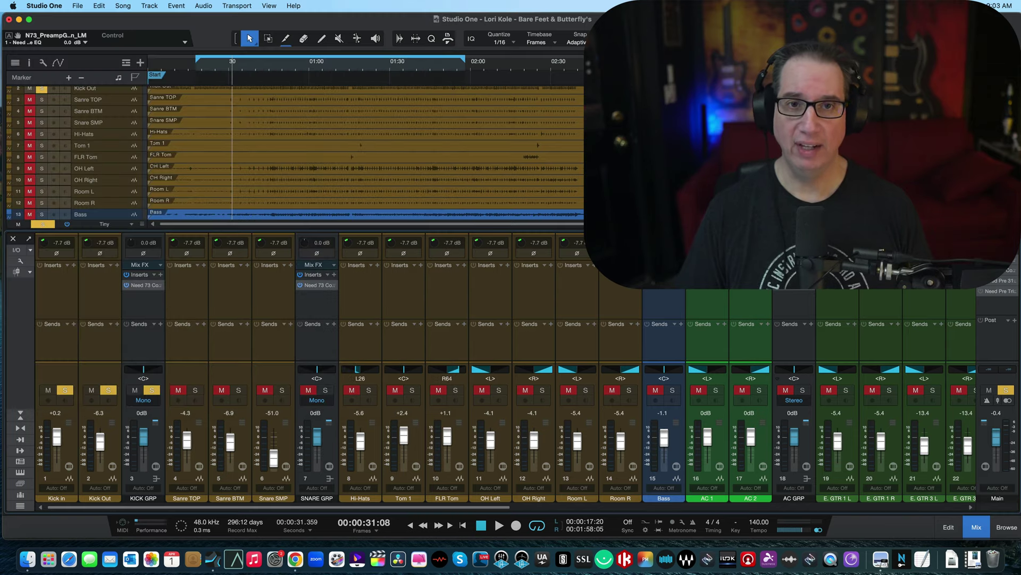
left_click(1007, 275)
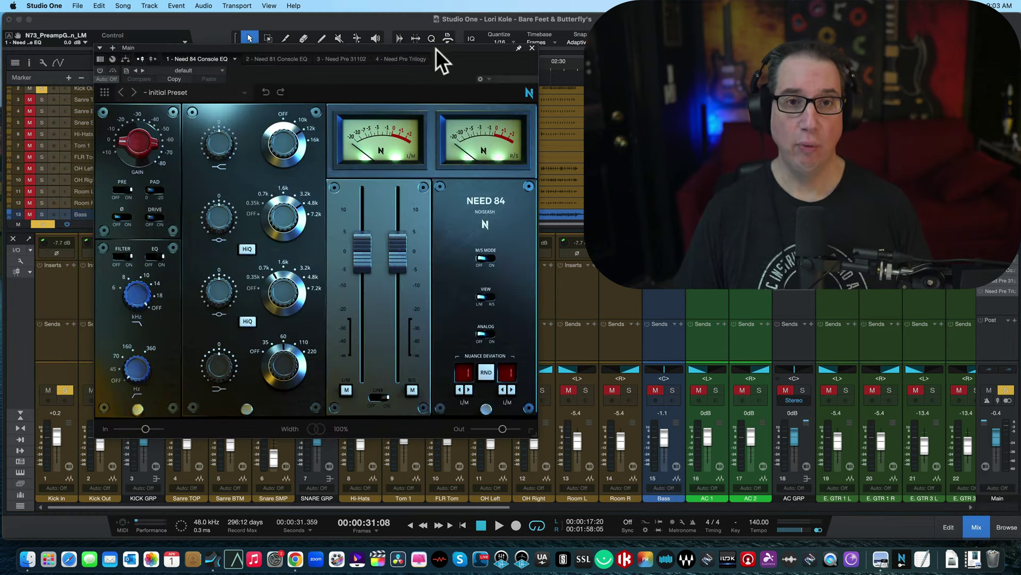
left_click_drag(299, 47, 230, 16)
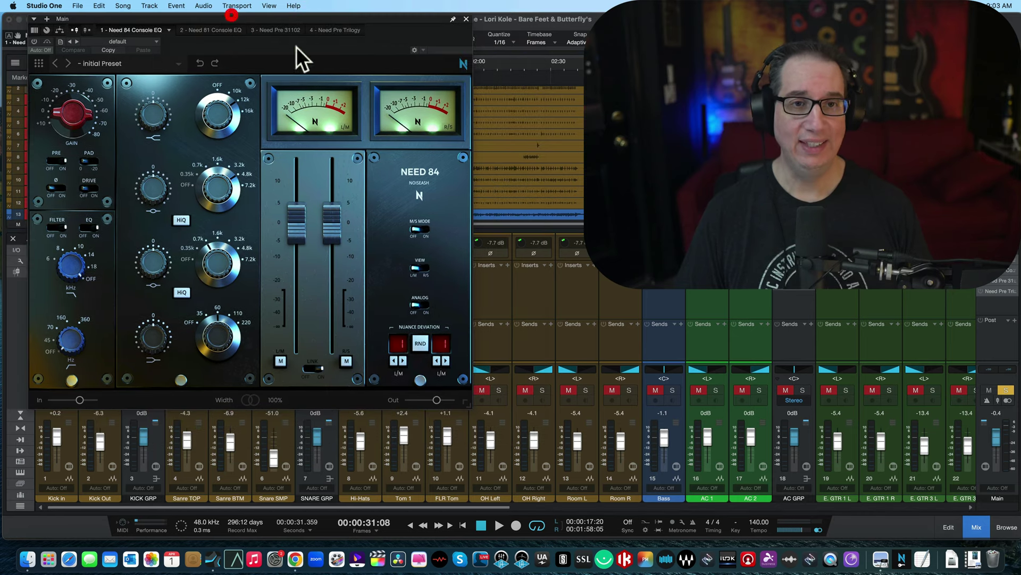
left_click(467, 20)
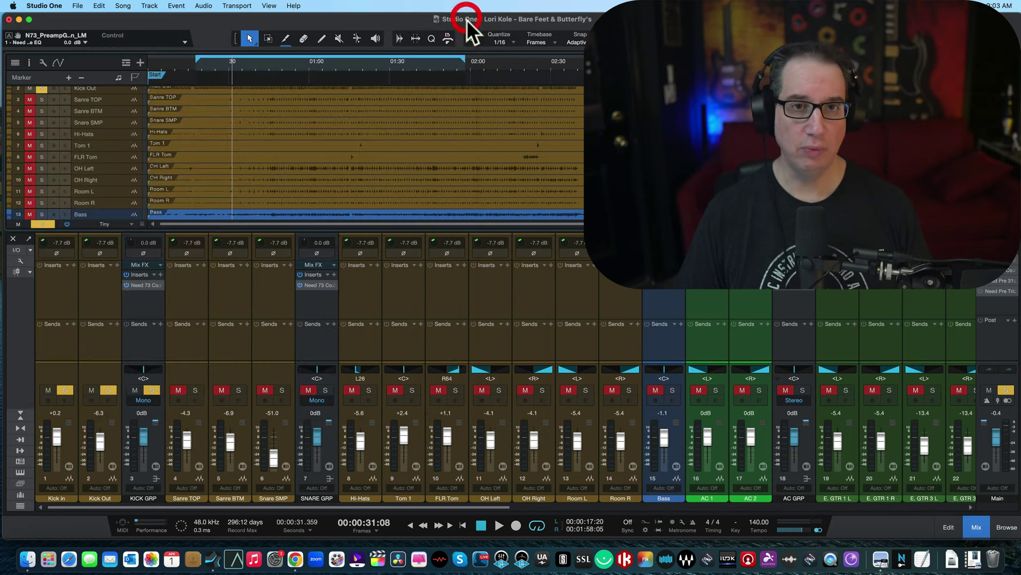
View the Need 81 Console EQ inserted on the Main channel and close its window.
left_click(1000, 272)
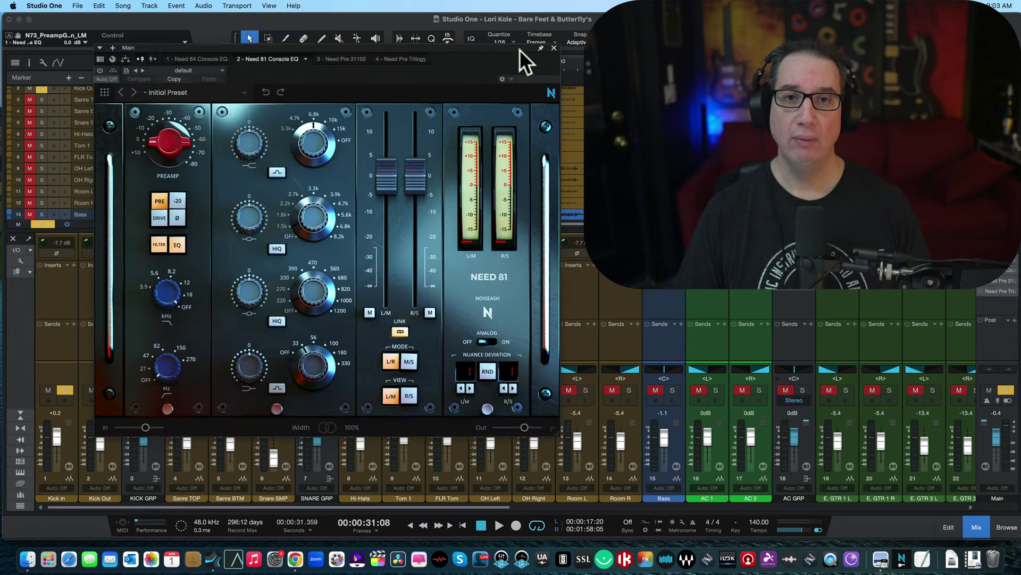
left_click_drag(520, 50, 452, 19)
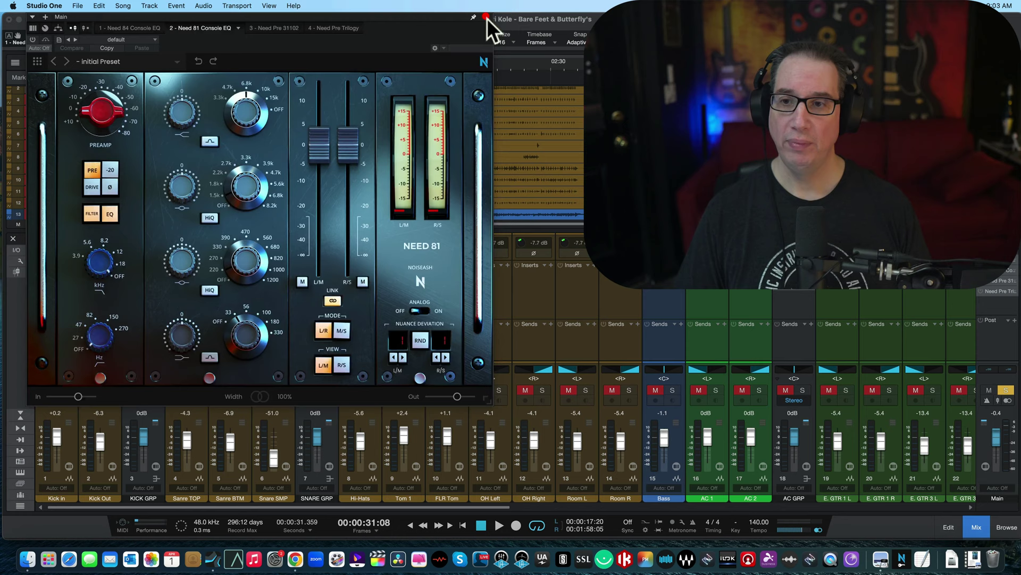
left_click(486, 18)
View the Need Pre 31102 preamp inserted on the Main channel.
left_click(996, 281)
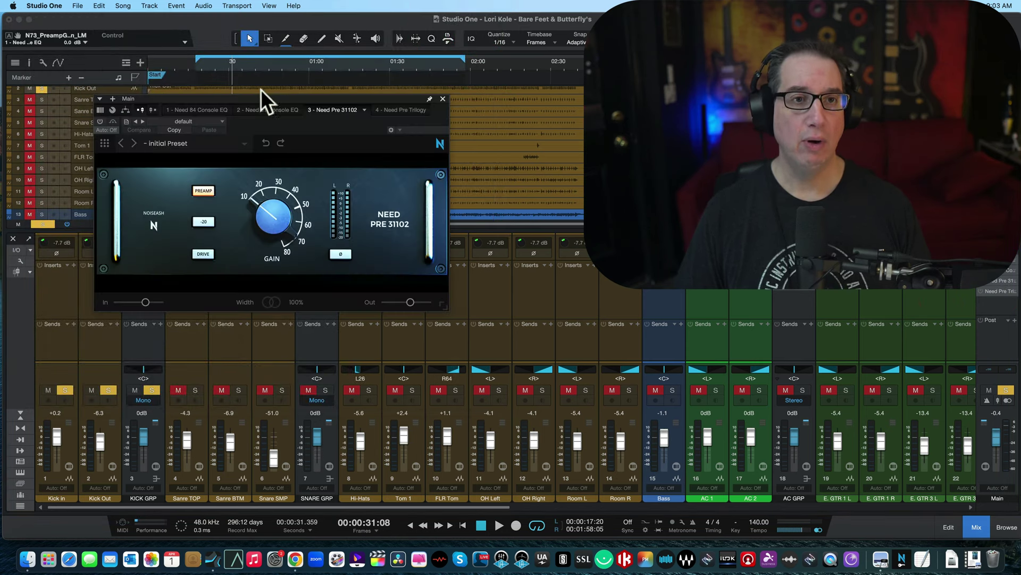
left_click(234, 87)
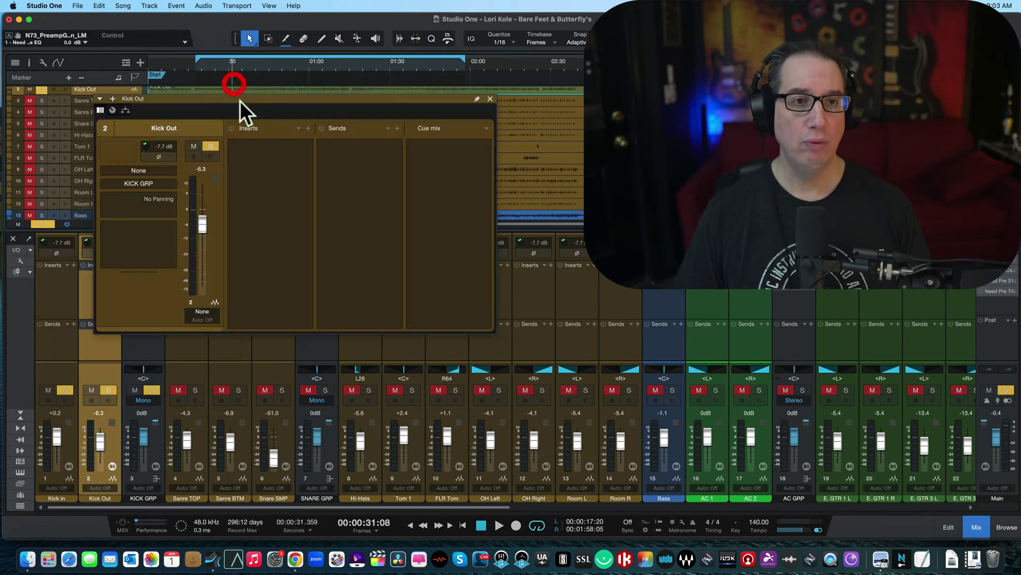
left_click(490, 99)
Switch the Need Pre Trilogy preamp on the Main channel through its 81 and 84 models and close its window.
left_click(999, 291)
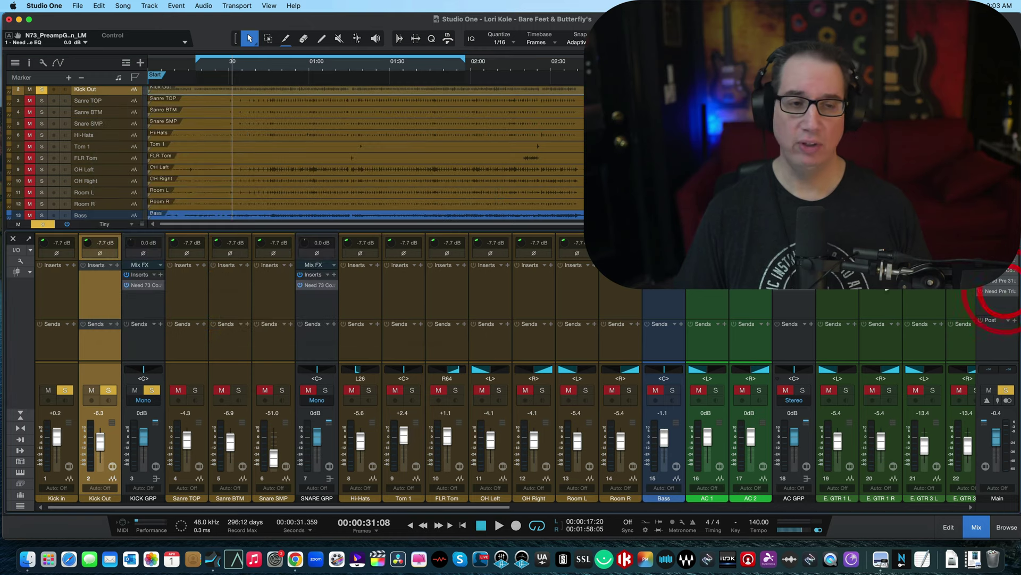
left_click_drag(228, 99, 171, 54)
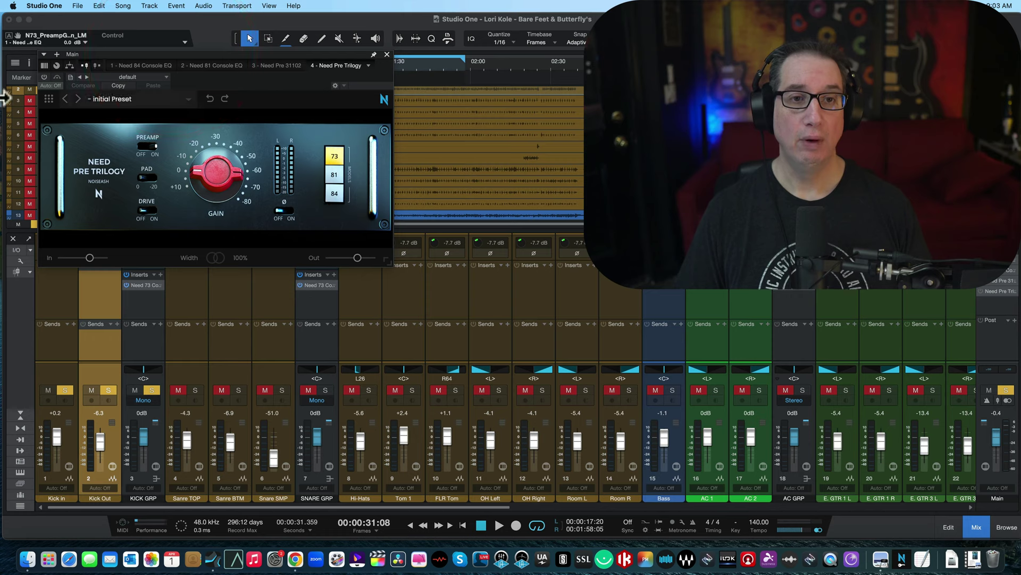
left_click(333, 191)
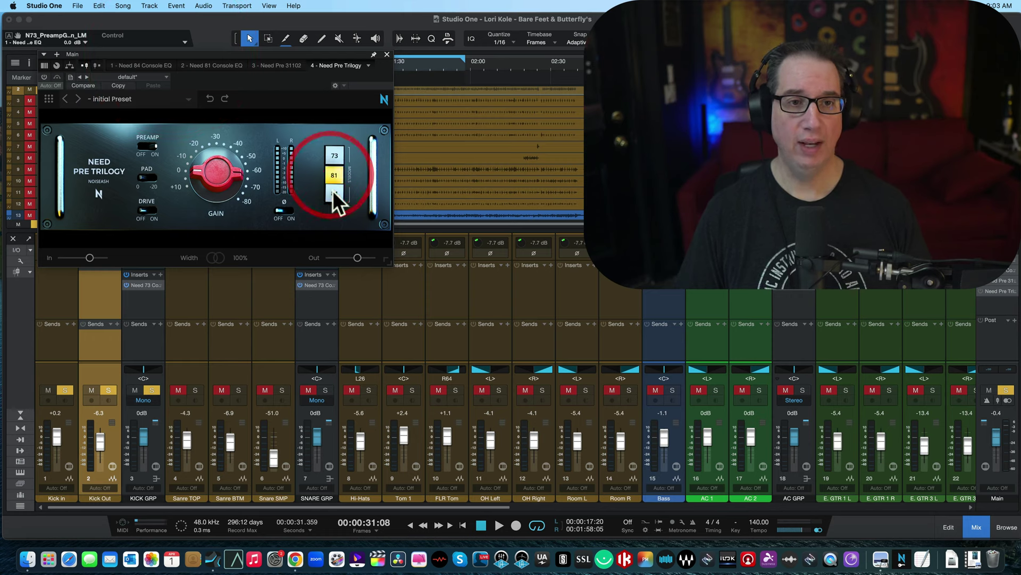
left_click(387, 54)
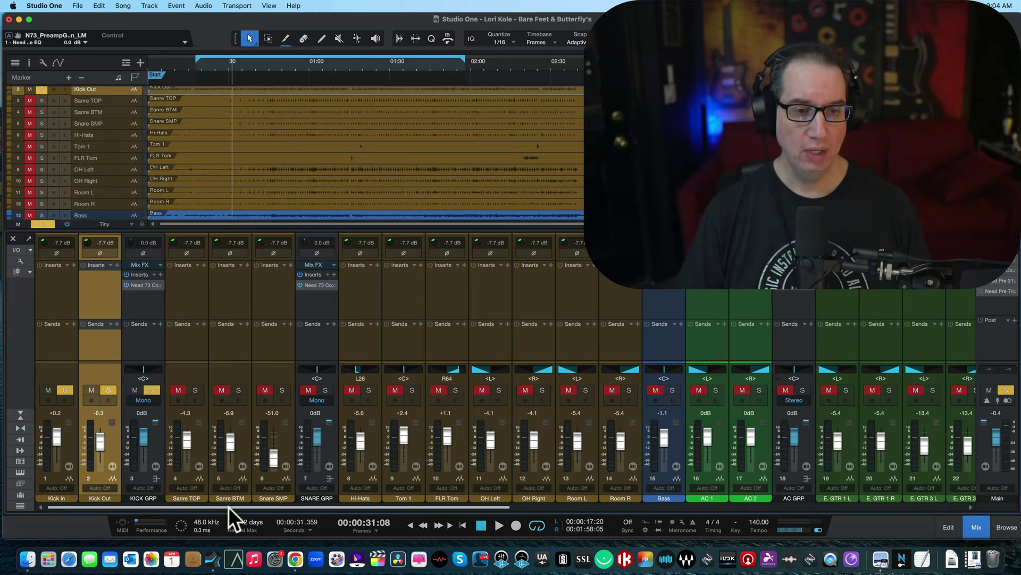
Open the Need 73 Console EQ inserted on the KICK GRP channel and position its window over the track area.
left_click_drag(225, 507, 170, 500)
double_click(141, 285)
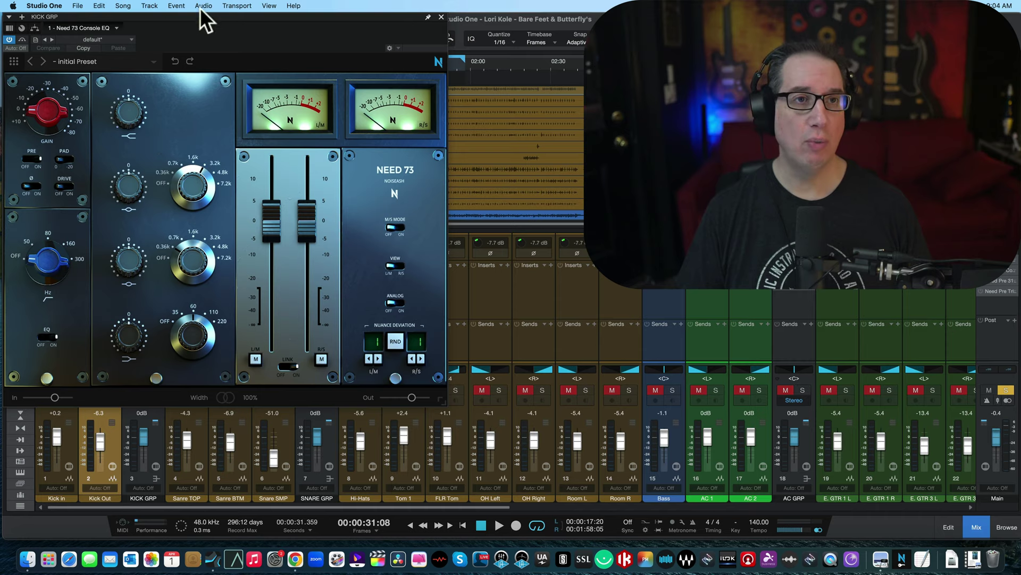
left_click_drag(197, 17, 206, 15)
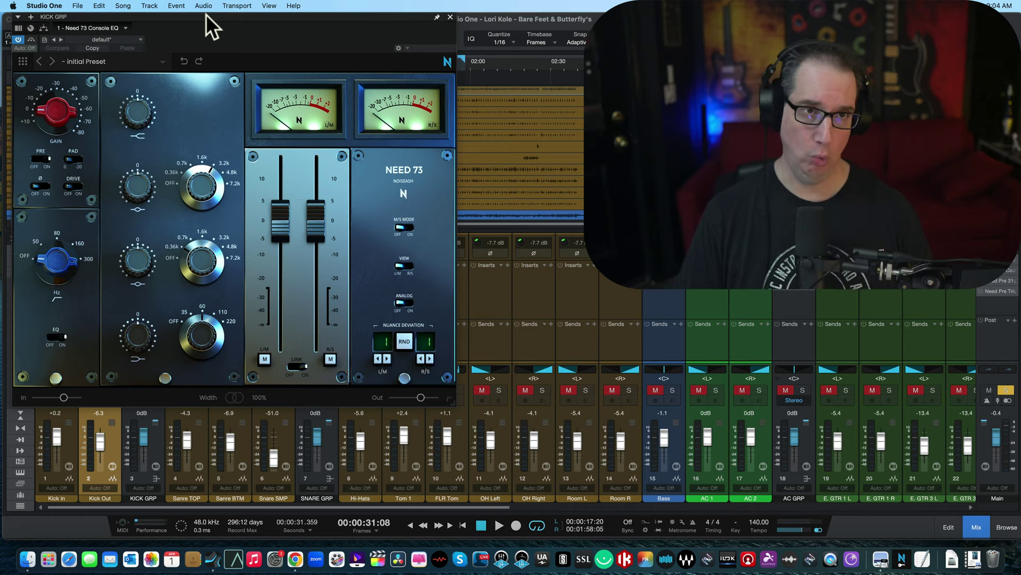
left_click_drag(199, 17, 192, 17)
left_click(193, 18)
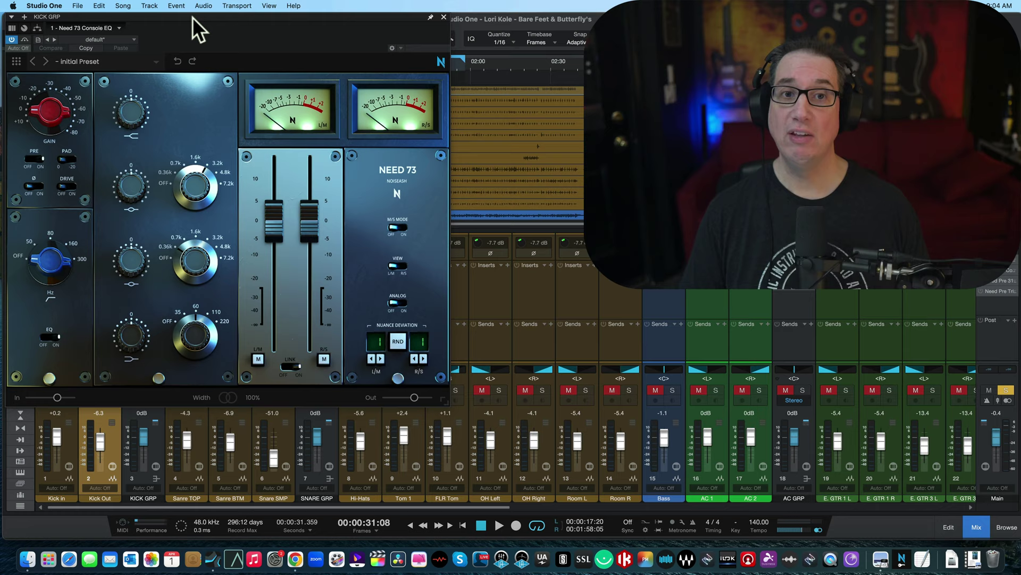
left_click(193, 17)
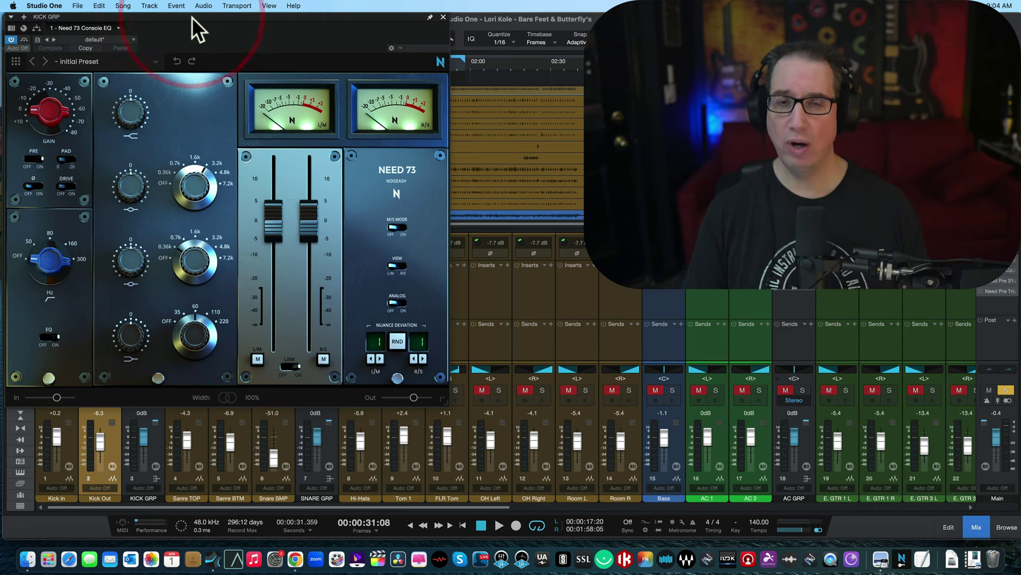
Enable Show Tooltip in the Need 73 plug-in settings.
left_click(15, 63)
mouse_move(24, 85)
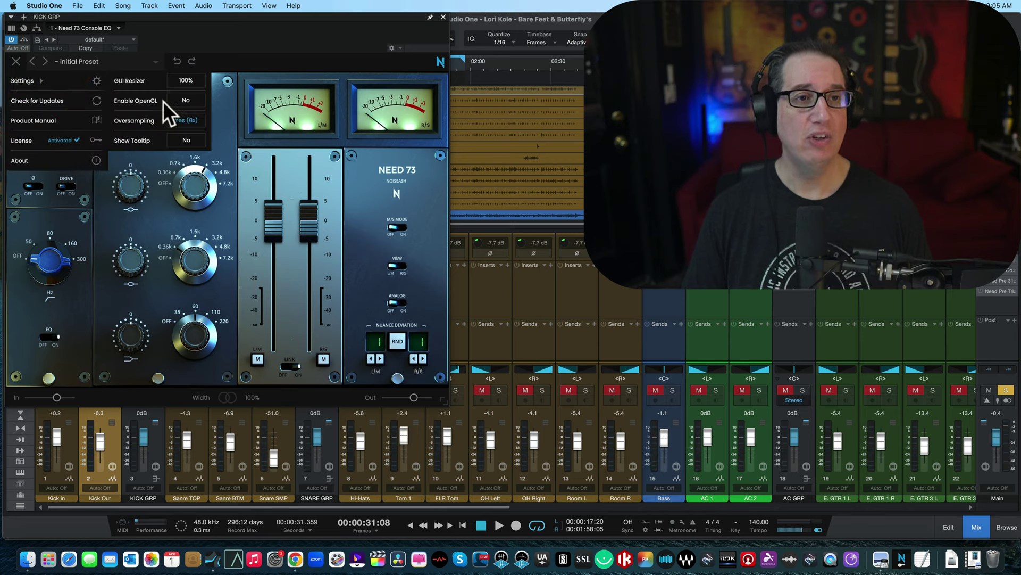
left_click(179, 144)
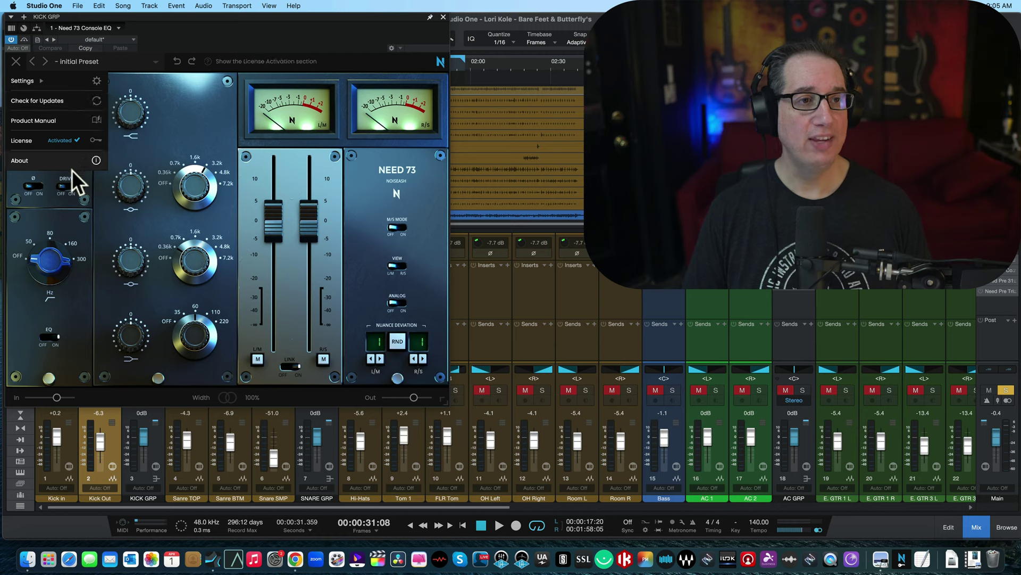
Look through the Need 73 preset browser's Factory Bank and close it without loading a preset.
left_click(99, 63)
left_click(136, 65)
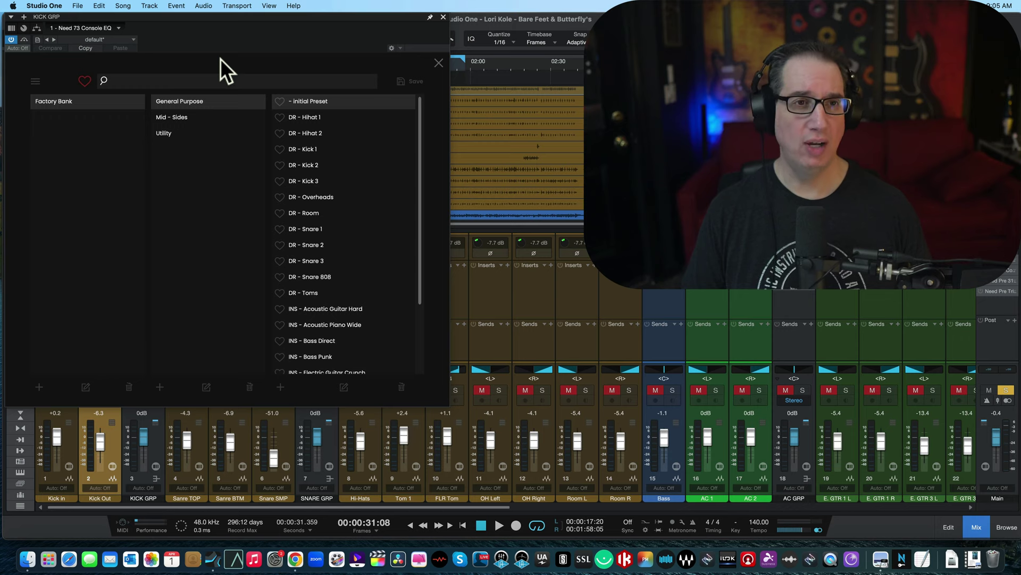
left_click(438, 62)
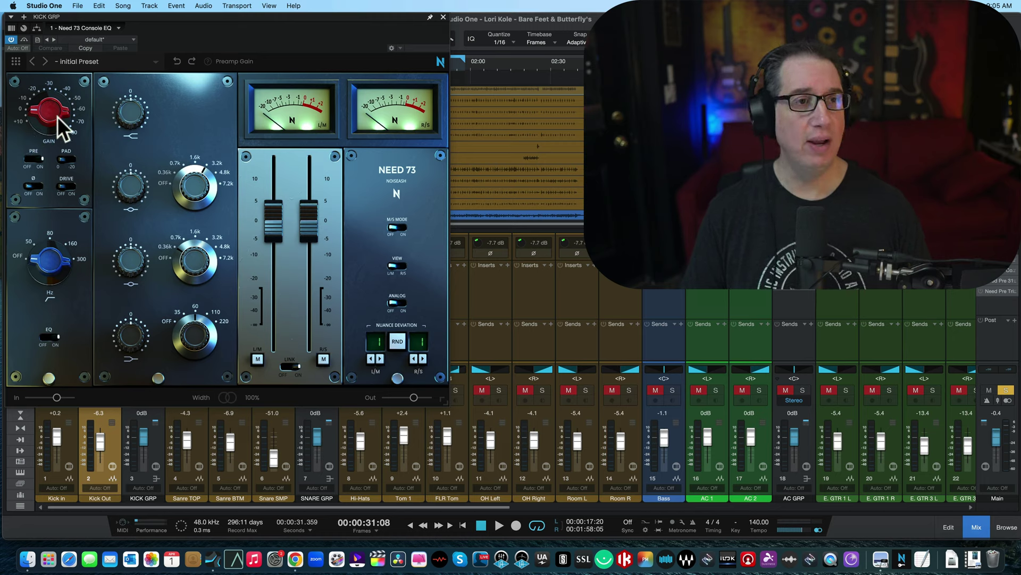
Try the PRE, PAD and DRIVE switches in the Need 73 preamp section and return them to their original positions.
left_click(30, 158)
left_click(37, 158)
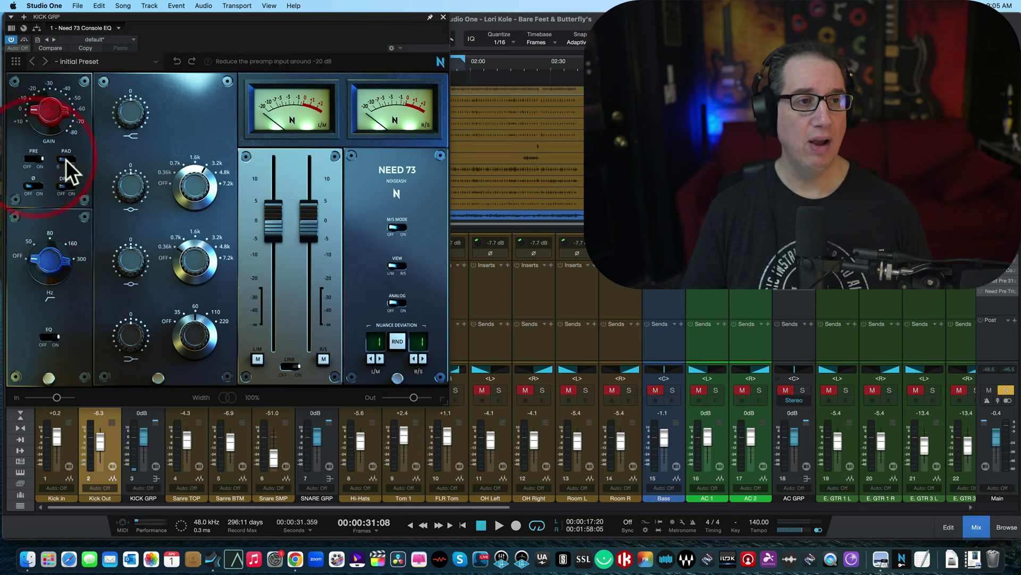
left_click(65, 159)
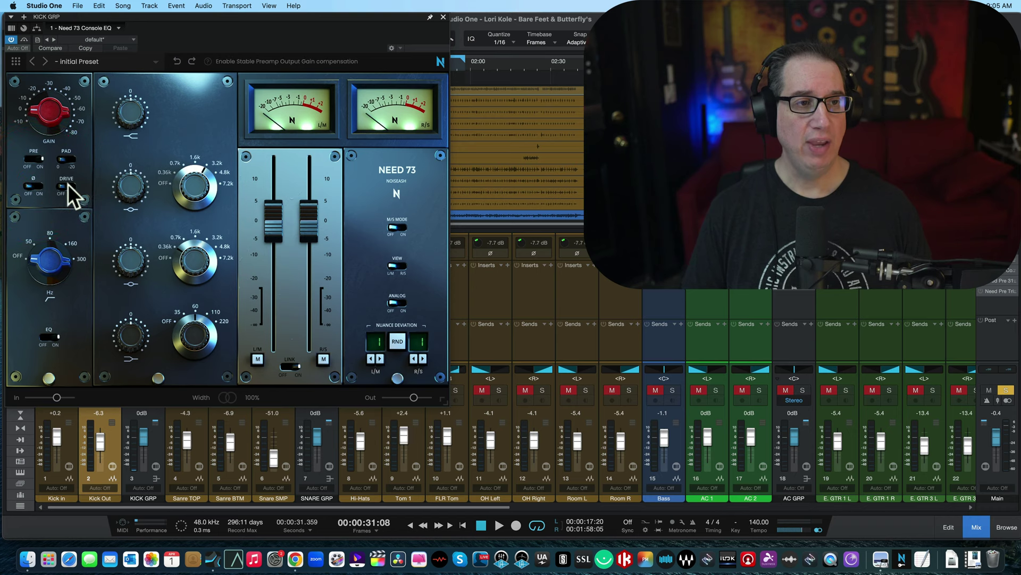
left_click(66, 186)
left_click(74, 187)
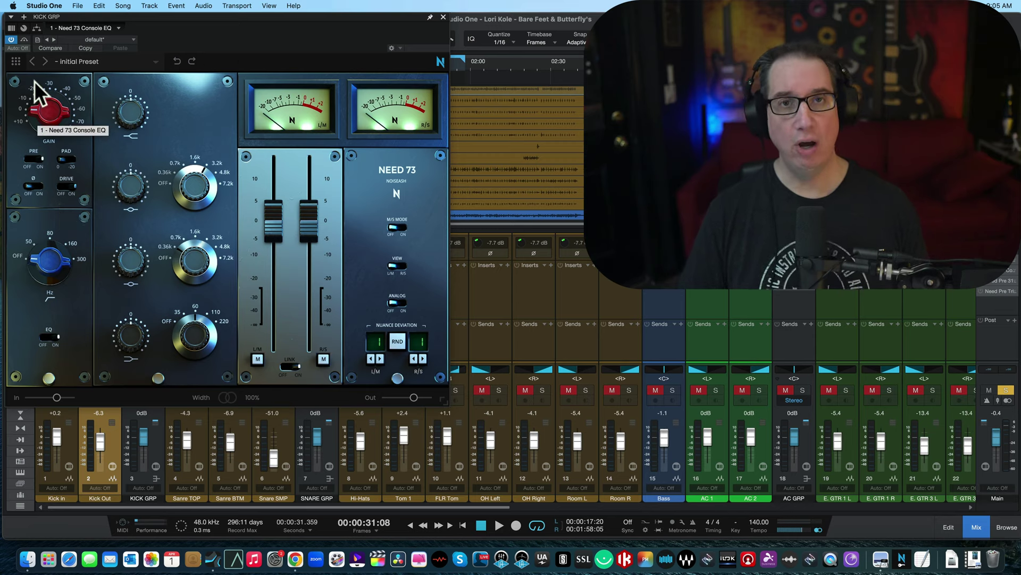
left_click(62, 187)
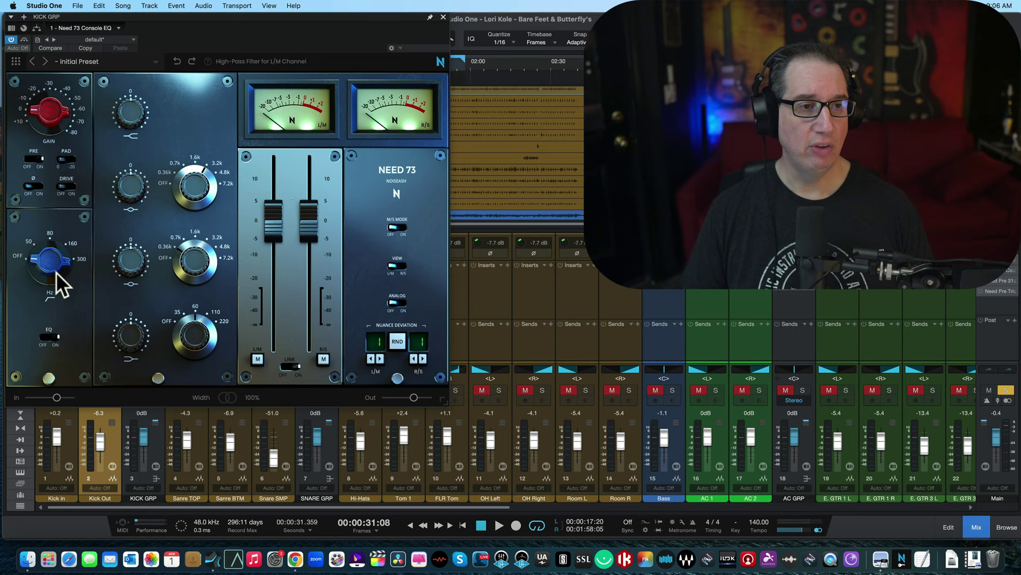
Try the Need 73 EQ switch and the linked L/M fader, and reset the faders to 0 dB.
left_click(41, 336)
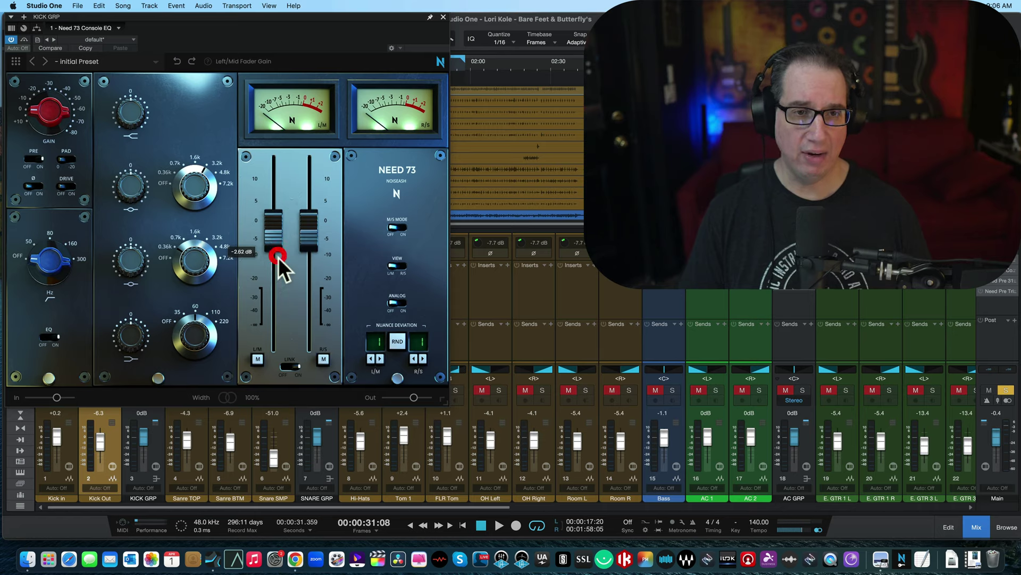
left_click_drag(279, 257, 275, 232)
double_click(274, 232)
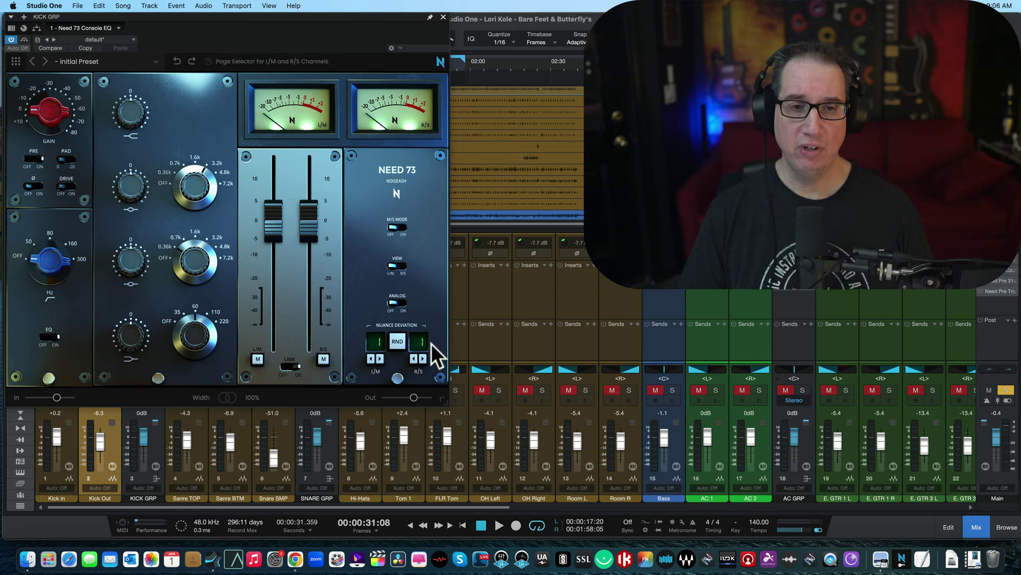
Turn on the Need 73 Analog switch, and try randomizing Nuance Deviation before setting L/M and R/S back to 1.
left_click(402, 303)
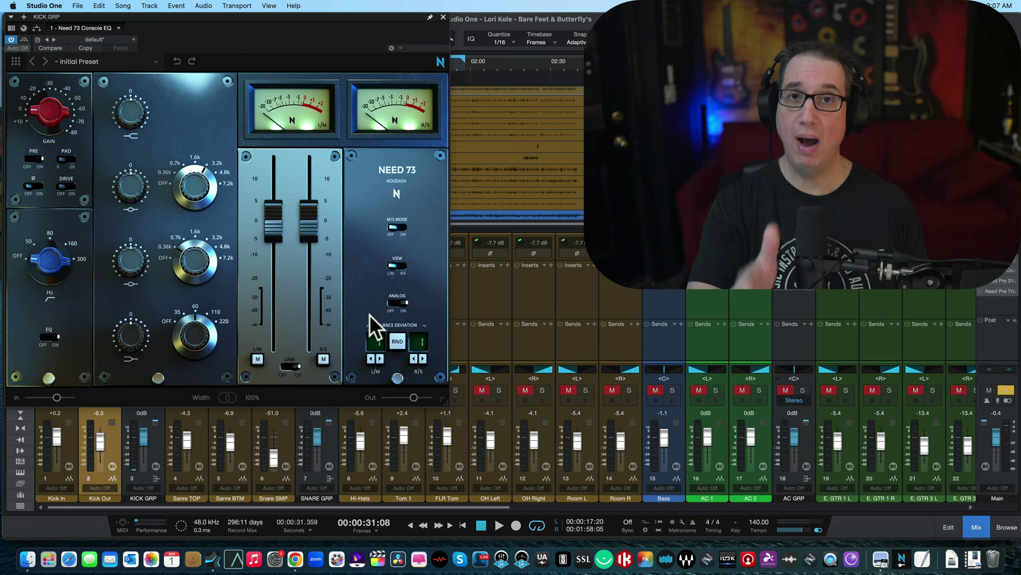
left_click(399, 342)
left_click(398, 342)
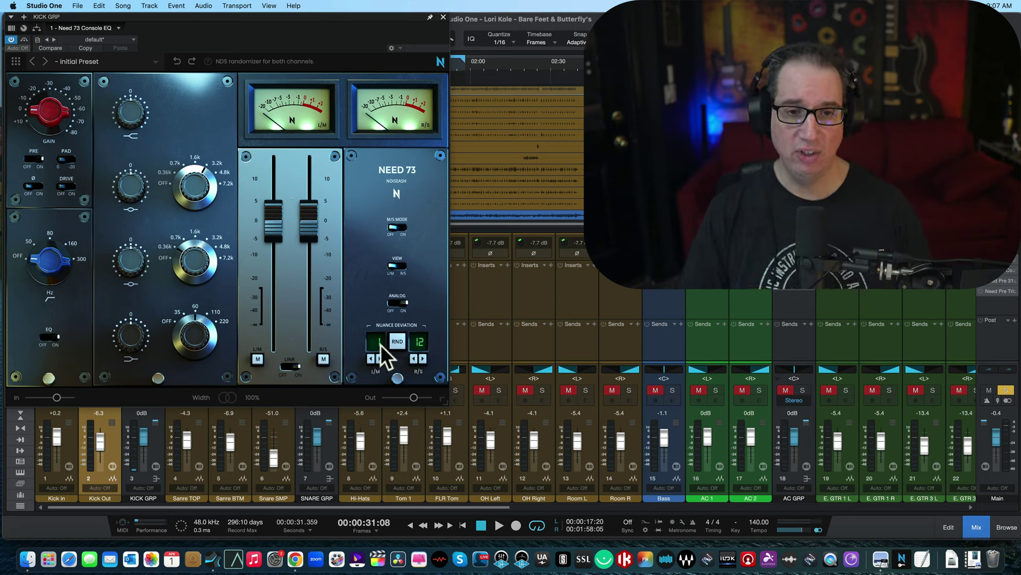
left_click(381, 344)
left_click(388, 100)
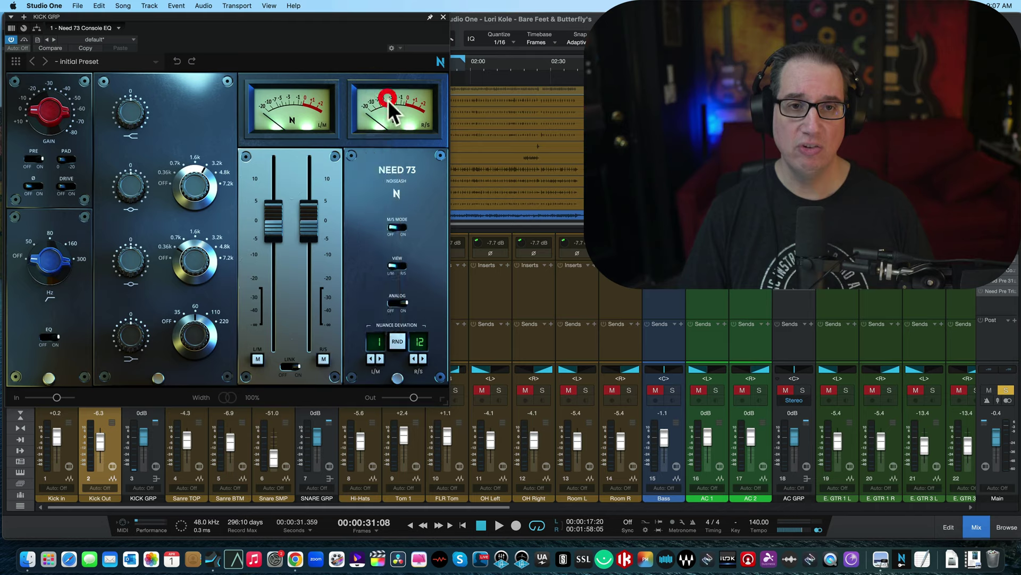
left_click(422, 340)
left_click(425, 101)
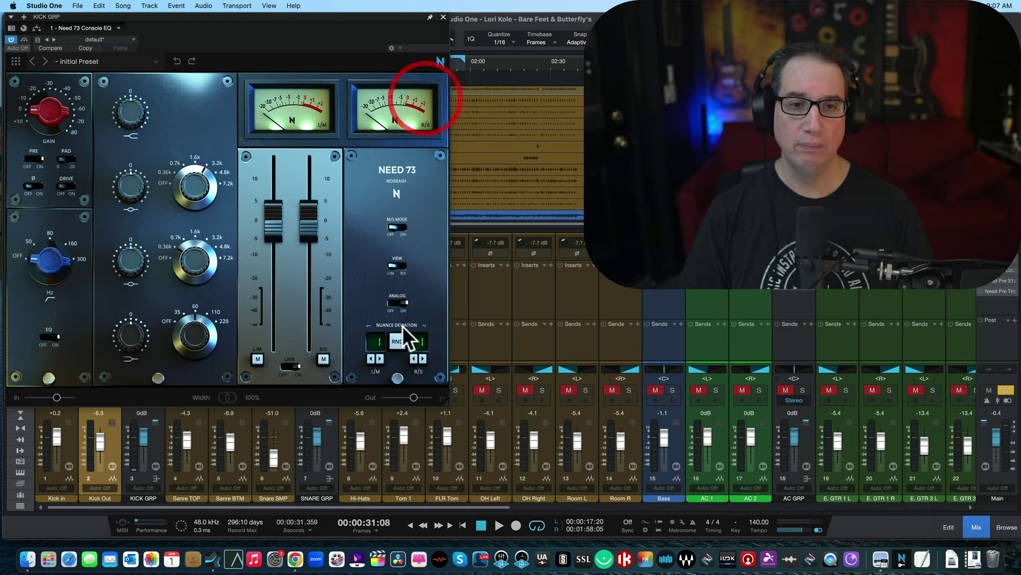
Randomize the Nuance Deviation again and reset both the L/M and R/S values to 1.
left_click(400, 341)
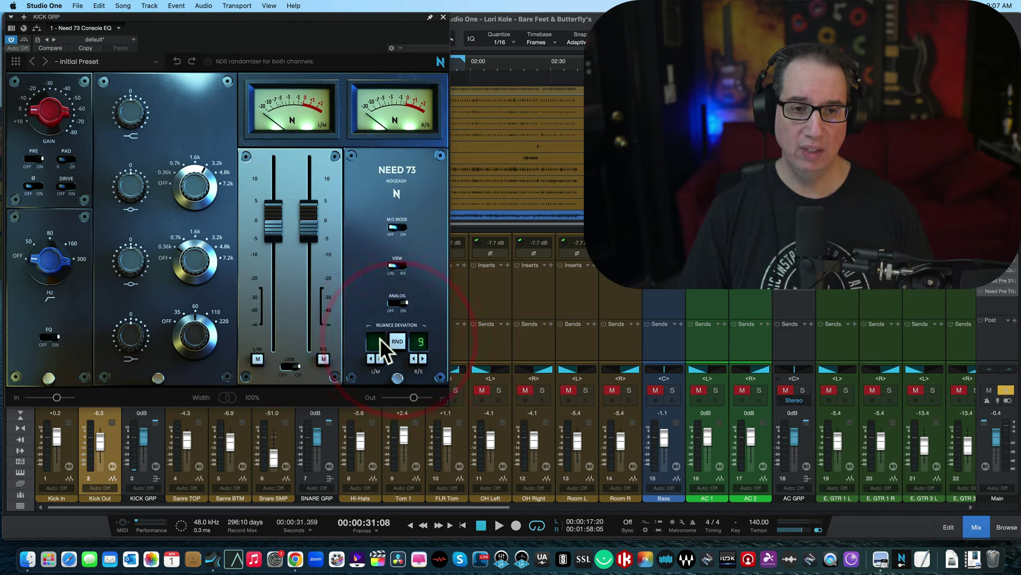
left_click(379, 339)
left_click(384, 103)
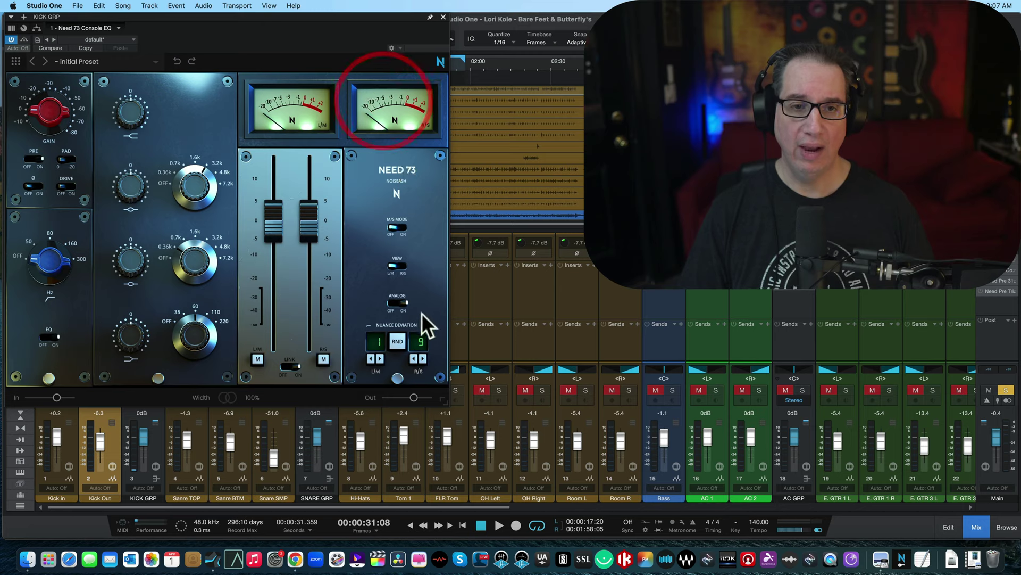
left_click(419, 340)
left_click(435, 103)
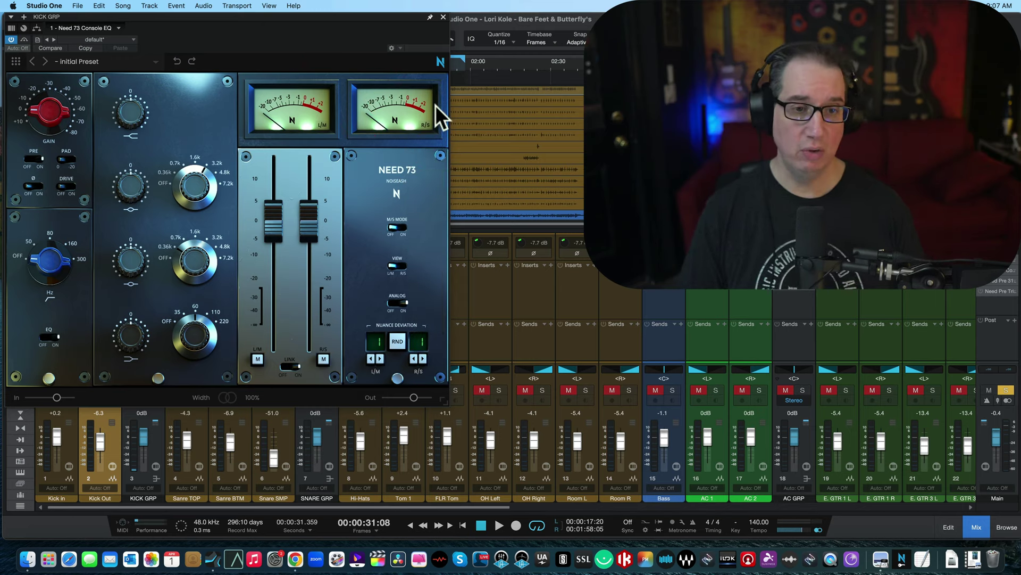
Set the Need 73 stereo Width to 109%.
mouse_move(225, 397)
left_mouse_down()
mouse_move(327, 402)
mouse_move(241, 407)
left_mouse_up()
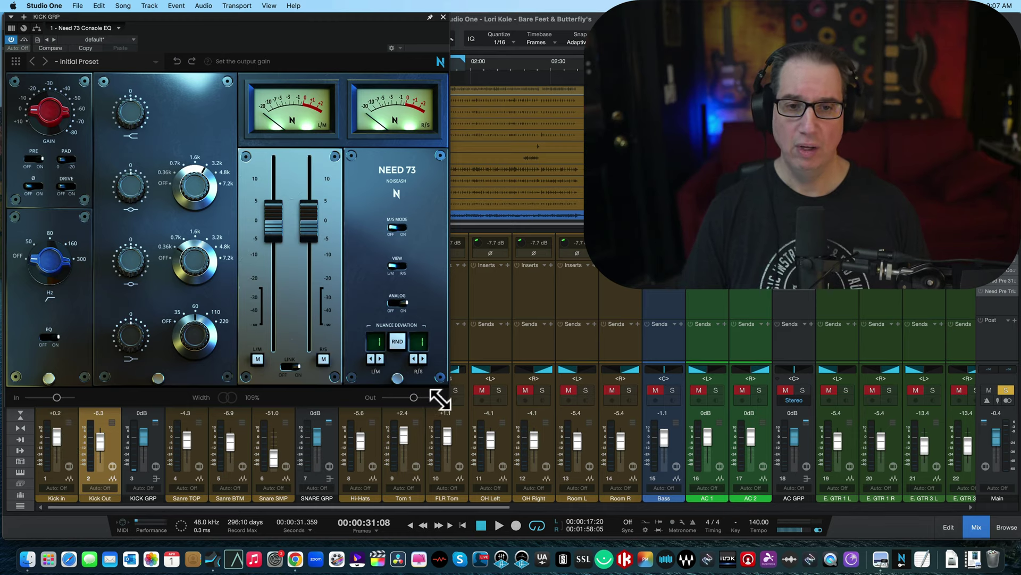
Close the Need 73 window, select the Kick In, Kick Out and KICK GRP channels in turn, and reopen the group's Need 73.
mouse_move(440, 399)
left_mouse_down()
mouse_move(528, 457)
mouse_move(434, 404)
left_mouse_up()
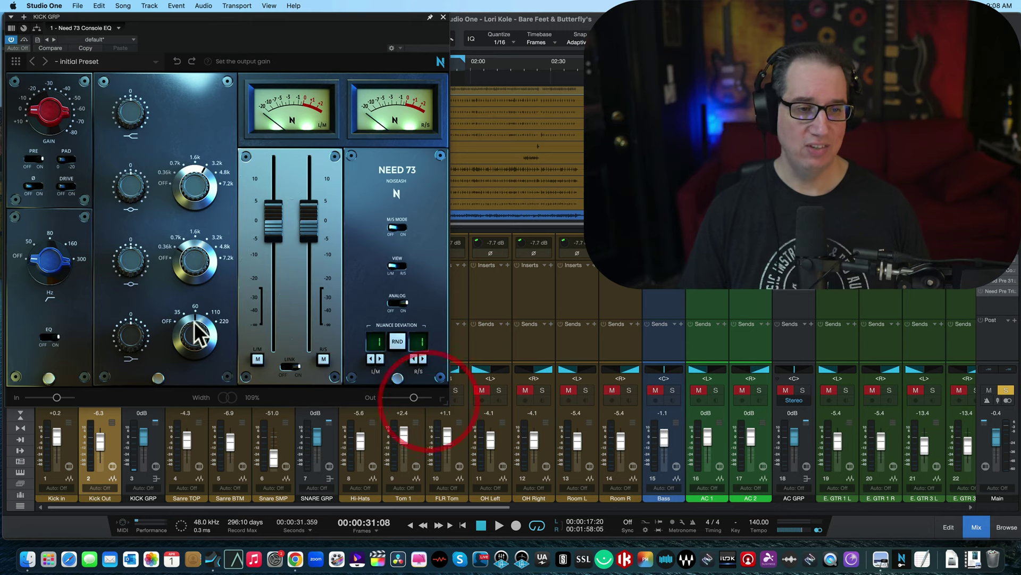
left_click(443, 17)
left_click(54, 339)
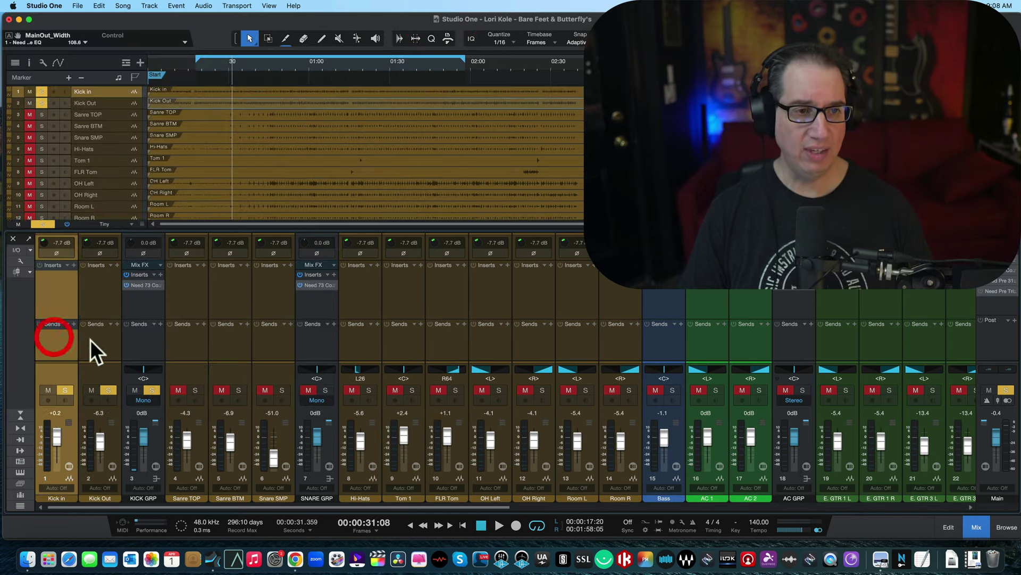
left_click(91, 339)
left_click(143, 340)
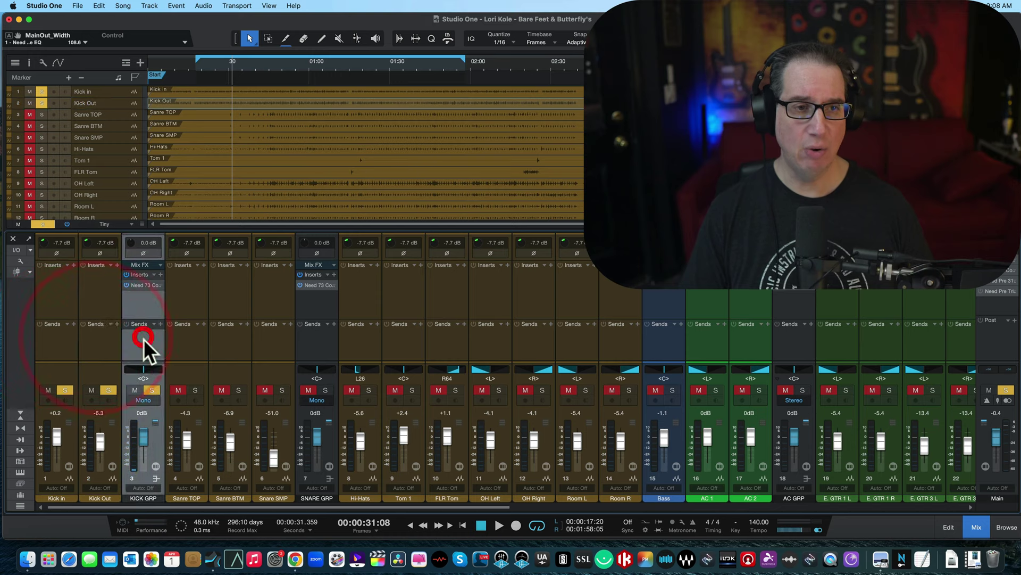
left_click(141, 286)
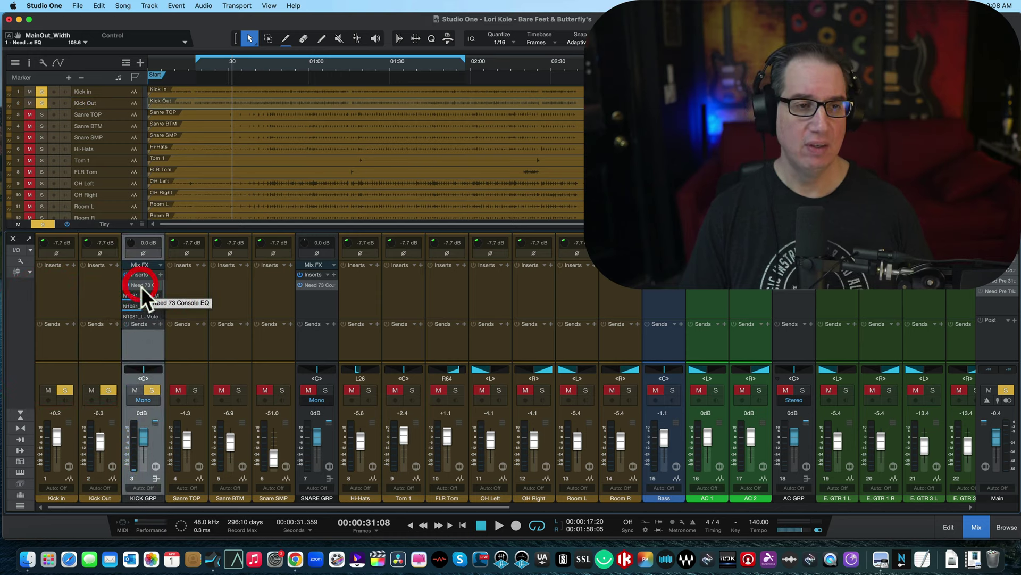
double_click(142, 286)
left_click_drag(250, 18, 254, 40)
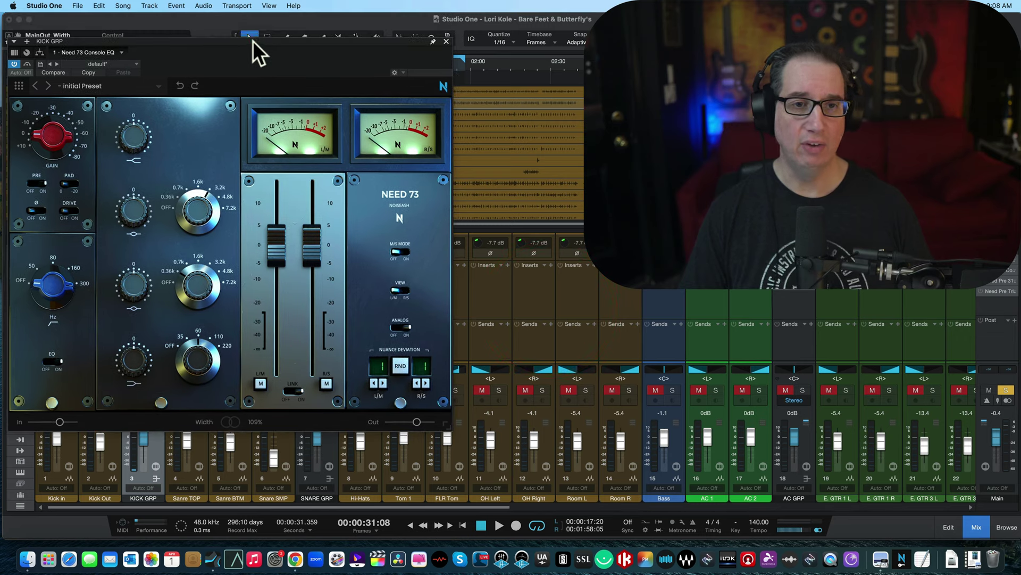
Play the kick group and try the Need 73 high-pass filter at 80 Hz and the Drive switch.
key("space")
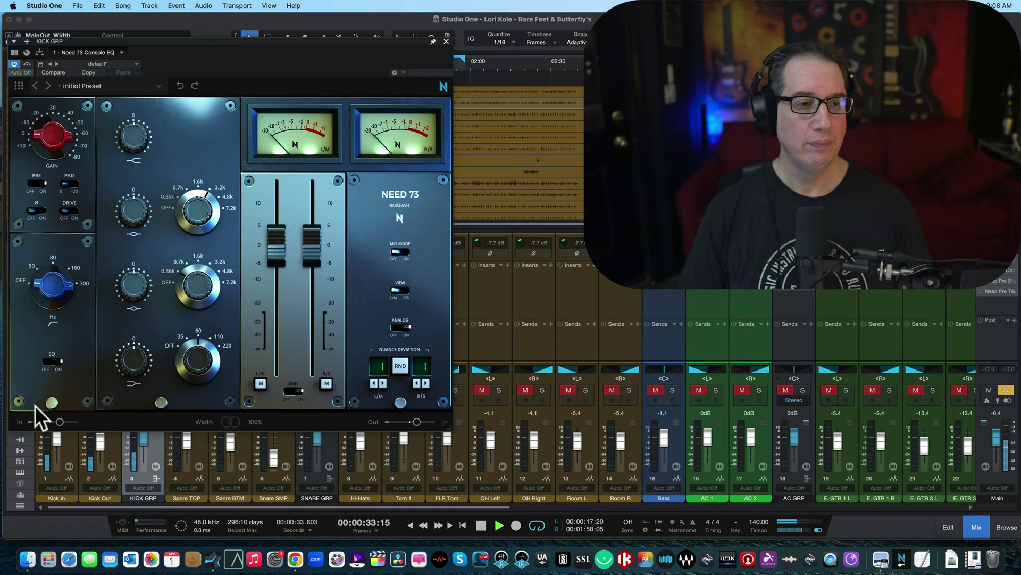
left_click(42, 281)
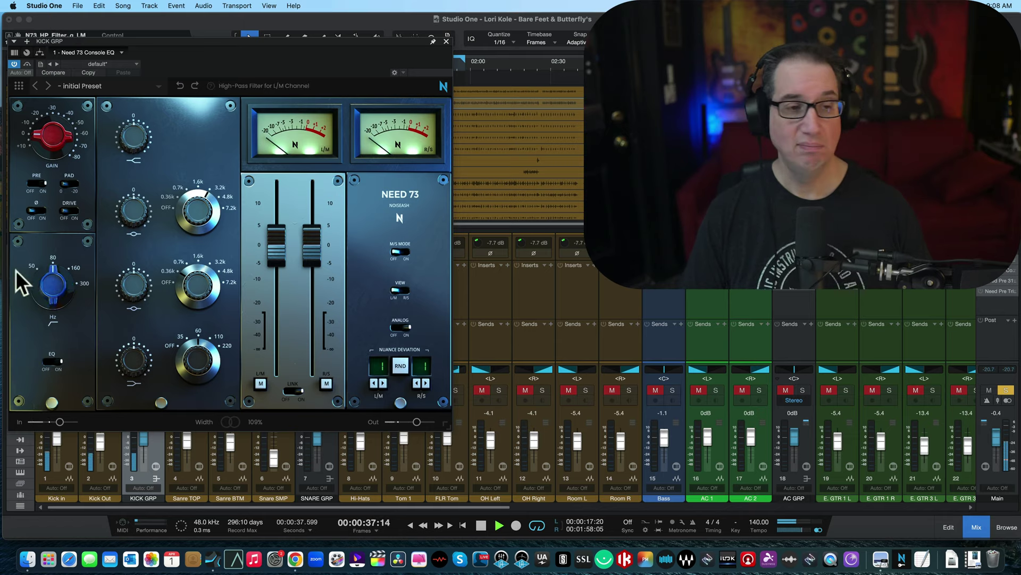
left_click(71, 212)
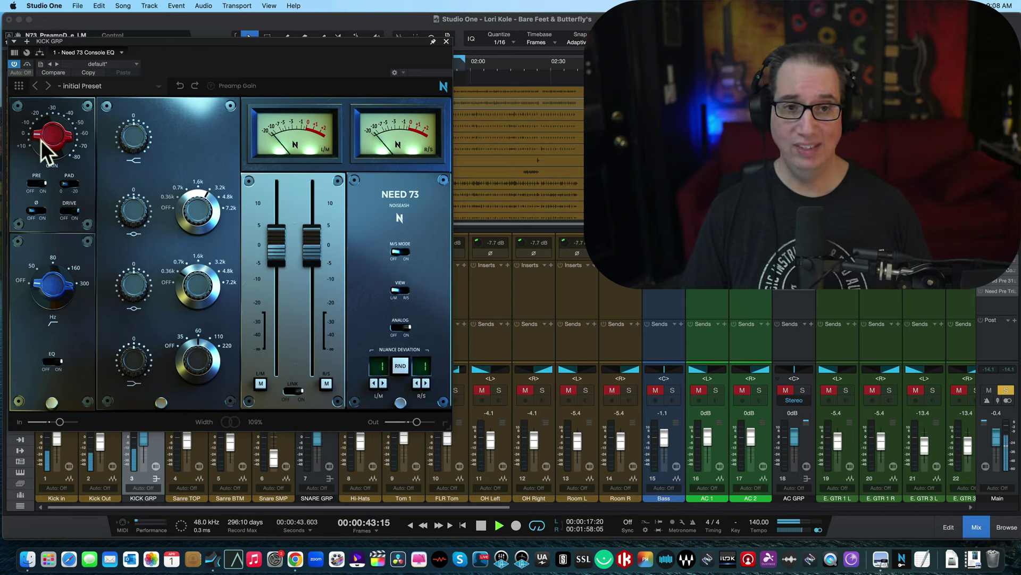
Raise the Need 73 preamp gain during playback while comparing the sound with Drive off and on.
left_click(28, 36)
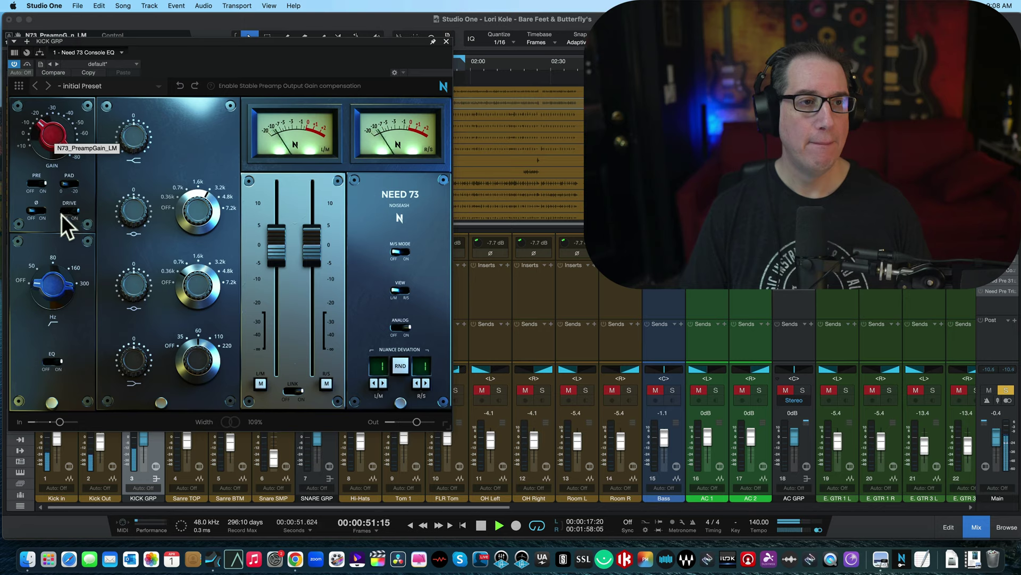
left_click_drag(46, 130, 31, 85)
key("space")
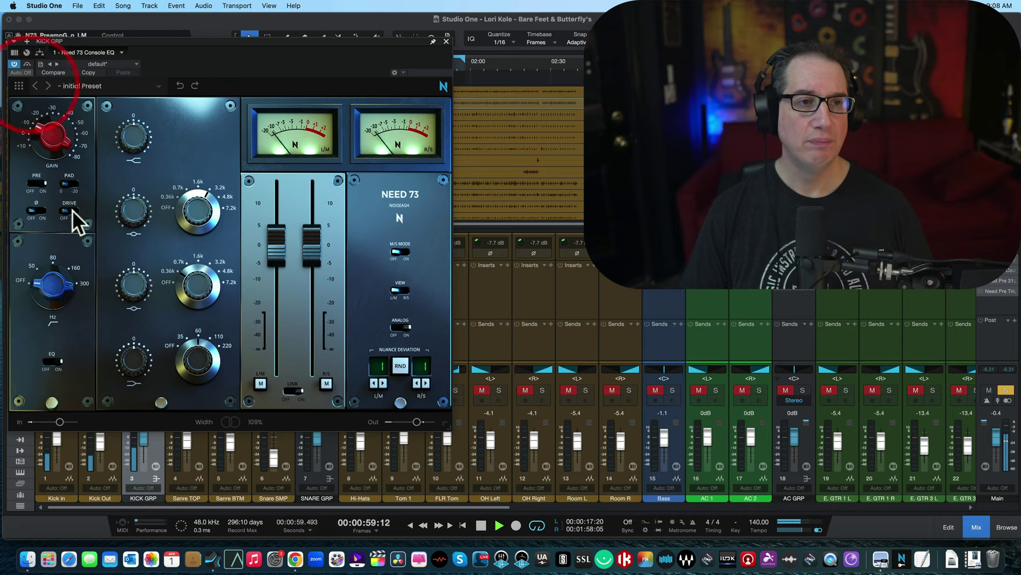
left_click(74, 212)
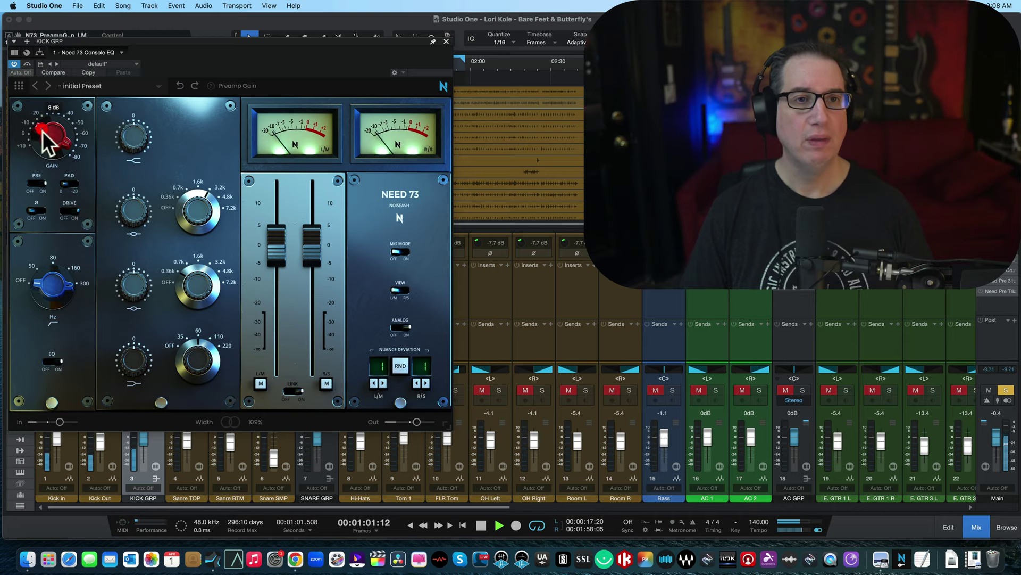
left_click_drag(49, 143, 44, 82)
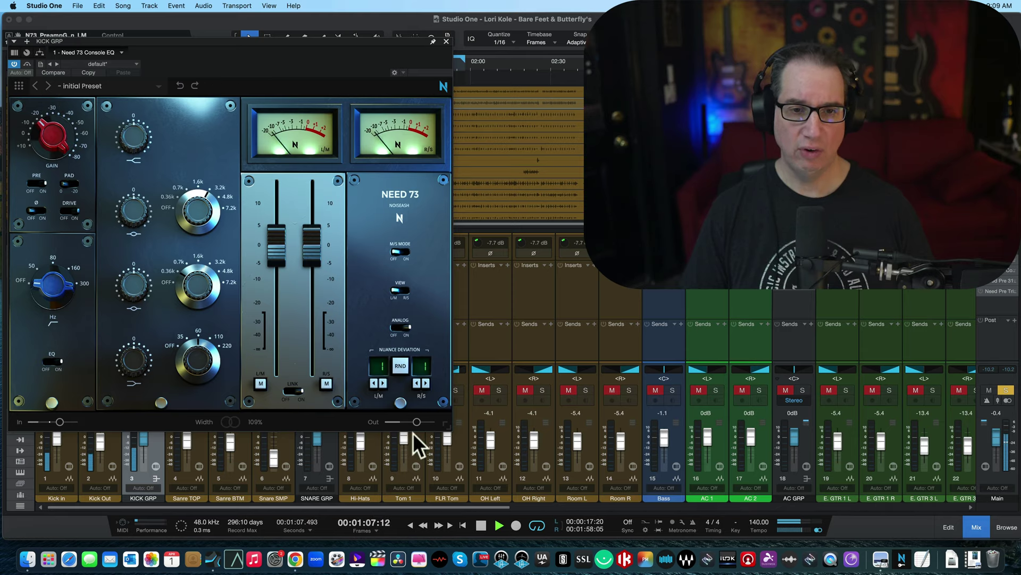
left_click_drag(38, 133, 42, 125)
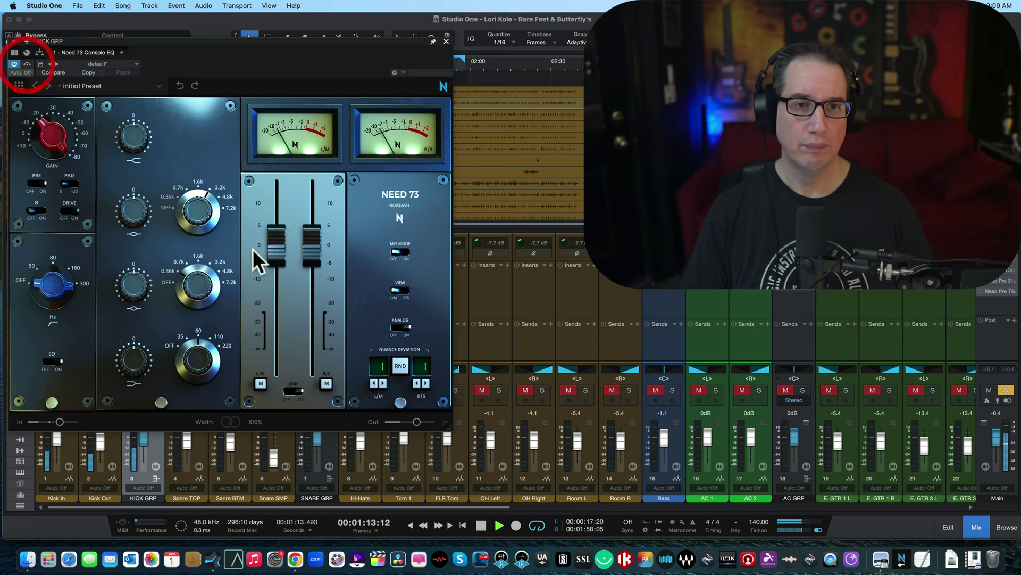
Lower the linked faders to offset the preamp gain and compare the kick group with the plug-in bypassed and active.
left_click_drag(311, 251, 308, 292)
left_click(24, 64)
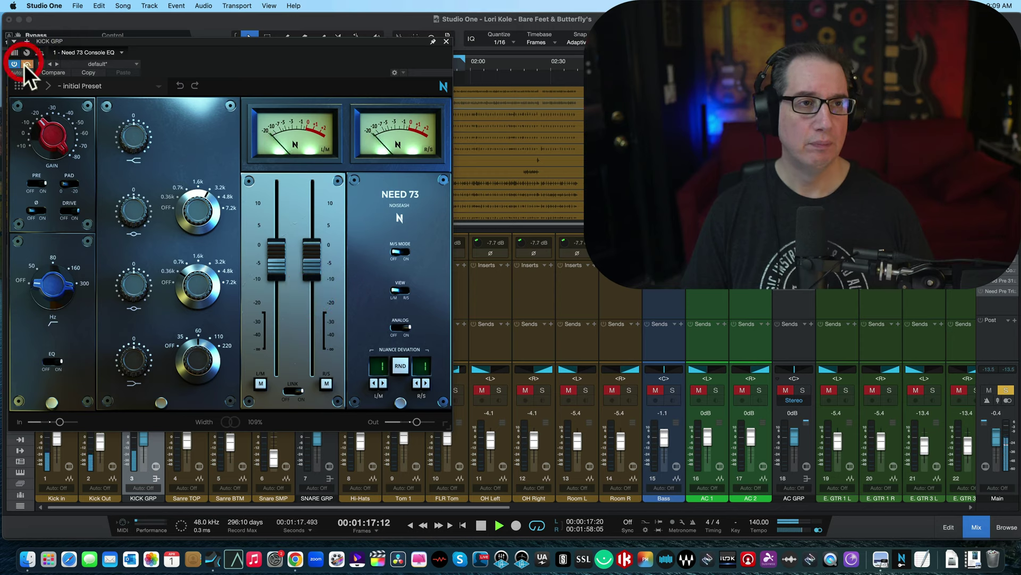
left_click(24, 64)
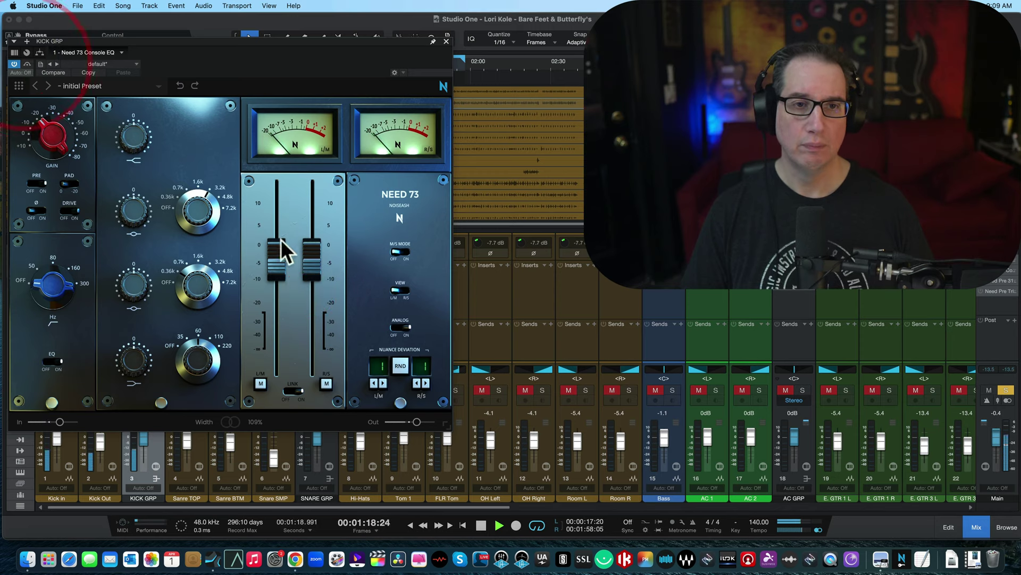
left_click(307, 253)
key("space")
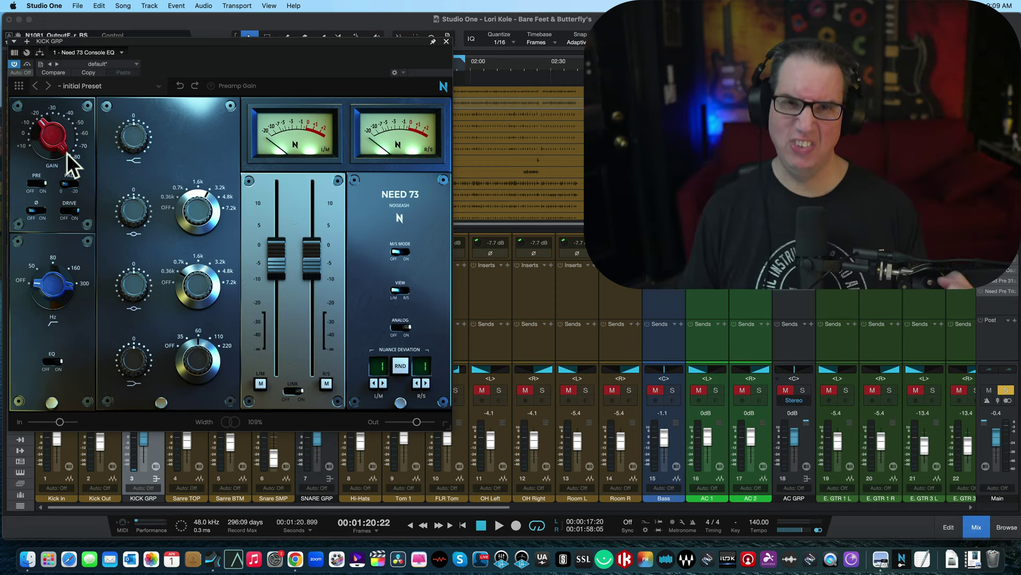
Resume playback, set the Need 73 output gain to -2.7 dB, and compare against bypass.
key("space")
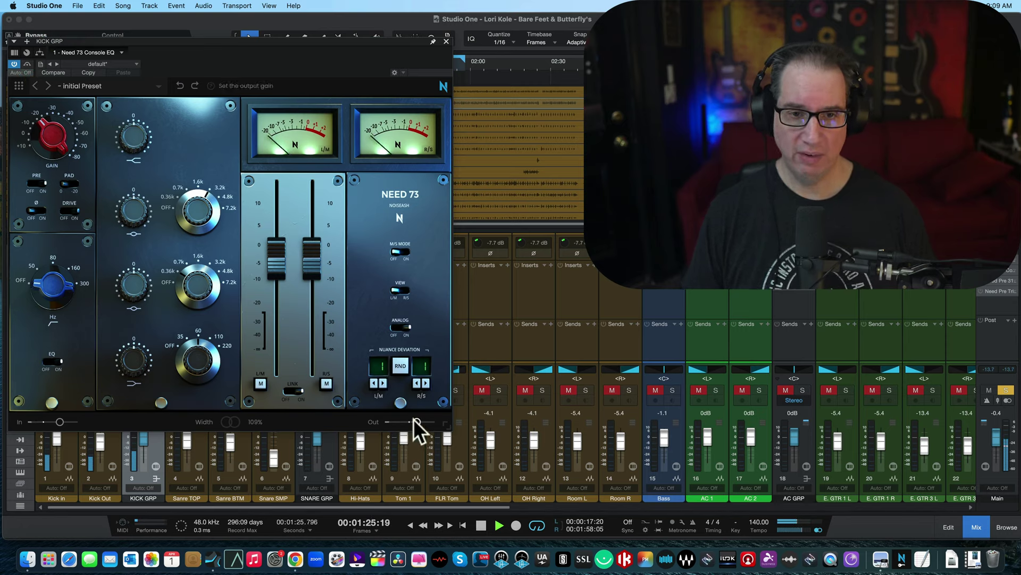
left_click_drag(413, 419, 411, 420)
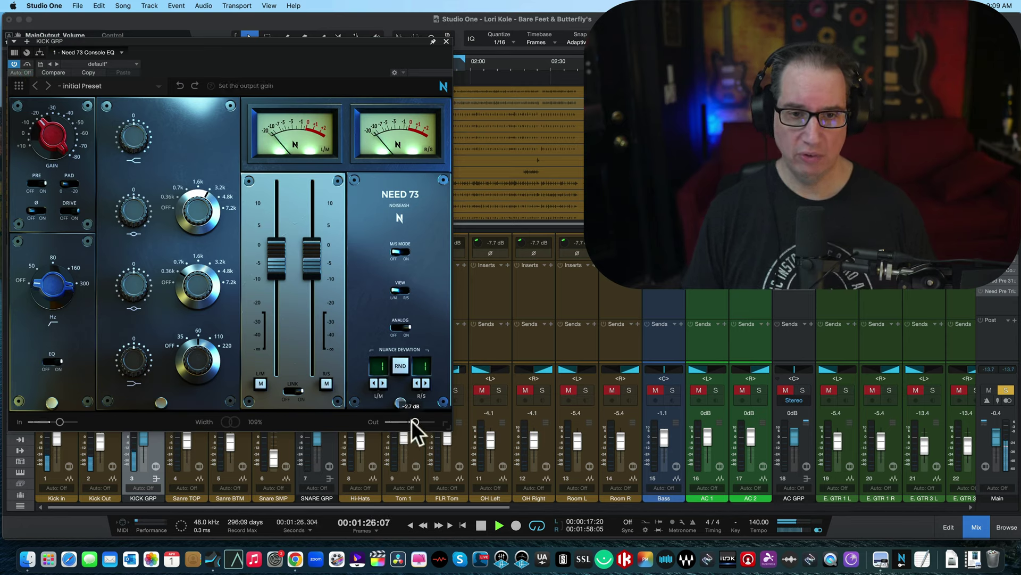
left_click(27, 64)
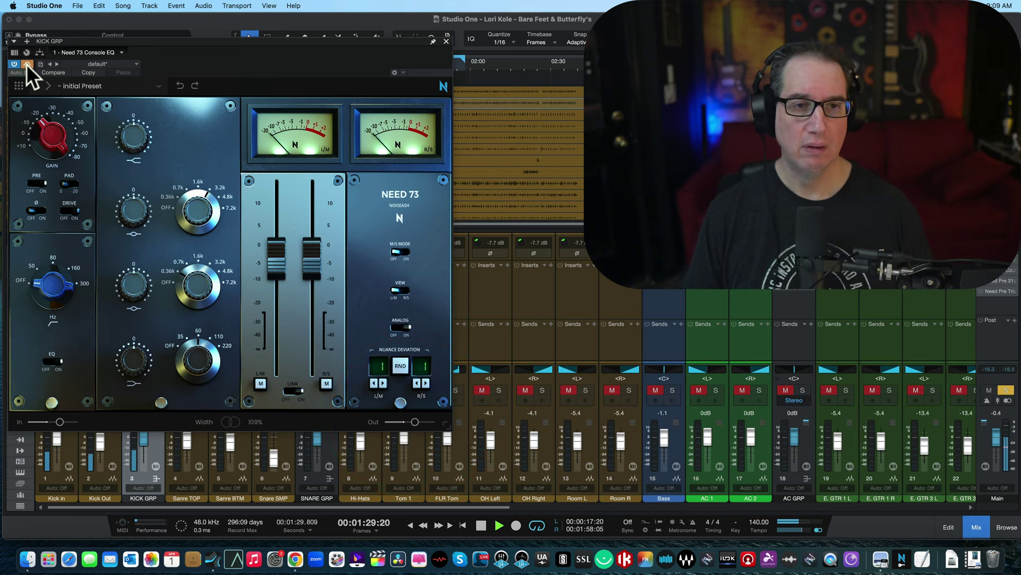
left_click(26, 64)
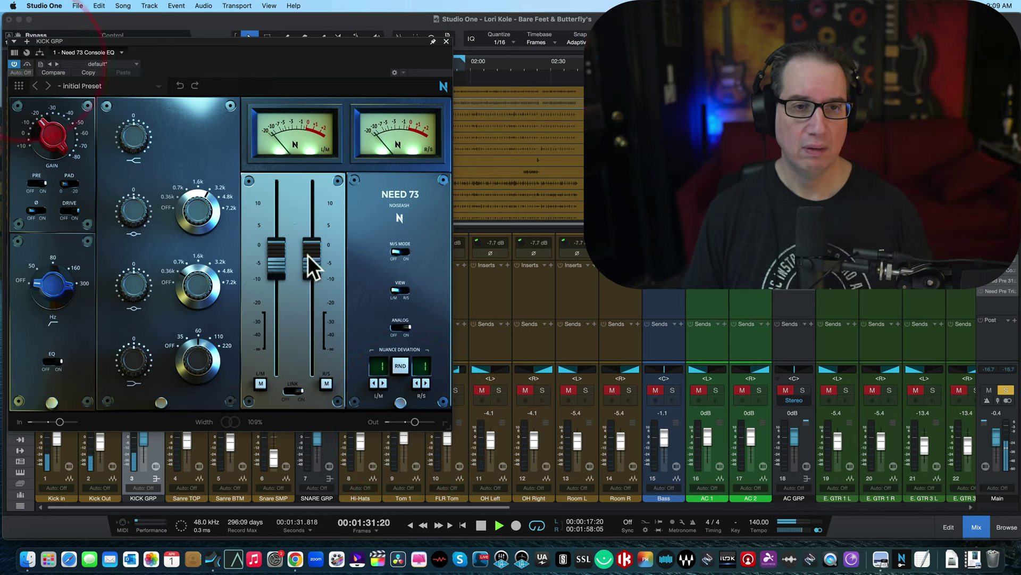
Fine-tune the linked faders to match the bypassed level.
left_click_drag(308, 254, 308, 240)
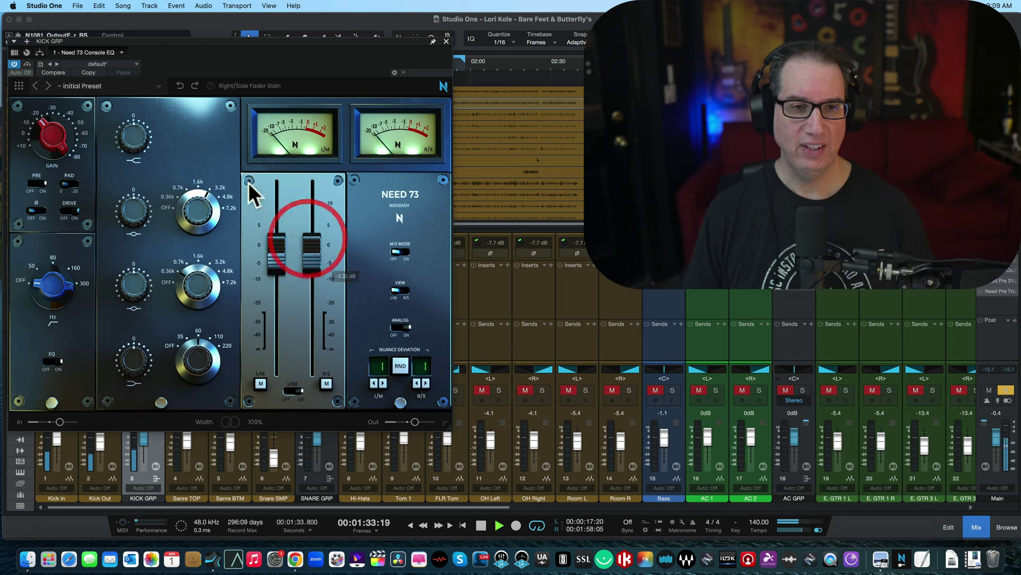
left_click(30, 66)
left_click(305, 260)
Boost the low shelf gain, pull the linked faders down slightly, and check the result against bypass.
left_click_drag(134, 360, 134, 340)
left_click_drag(276, 254, 276, 261)
left_click(28, 64)
left_click(27, 64)
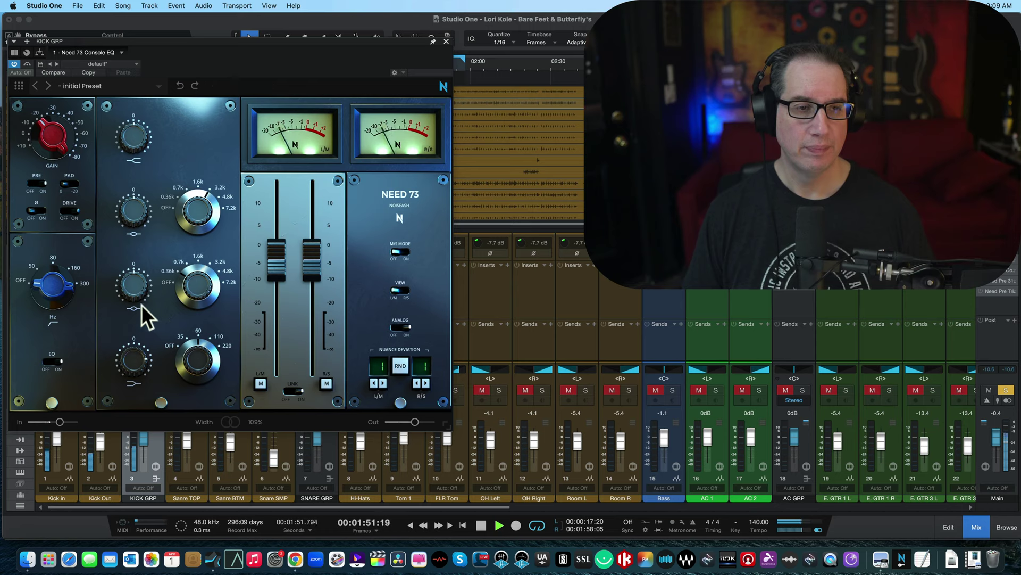
key("space")
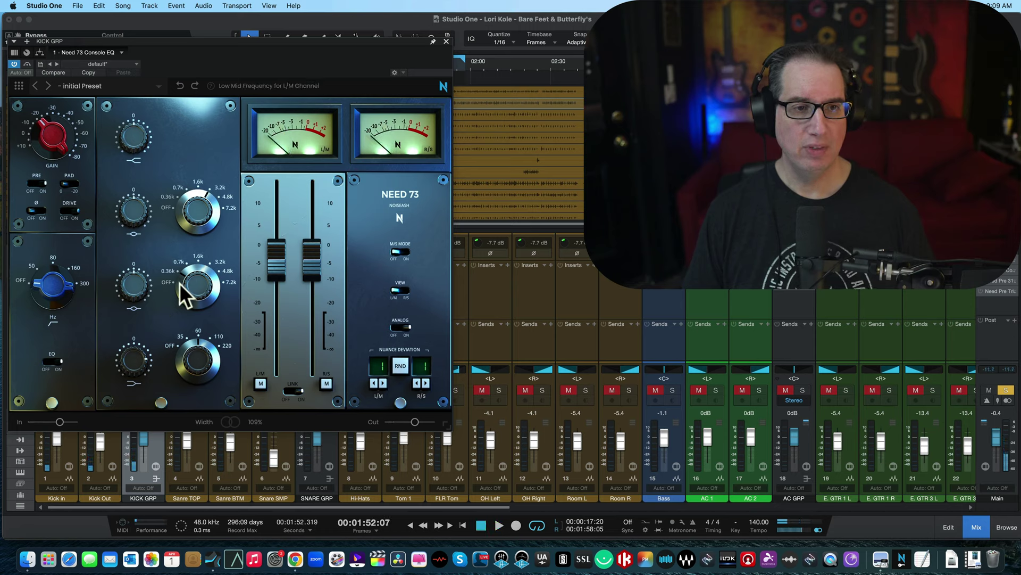
Adjust the low-mid frequency and cut the low-mid gain by about 10 dB on the kick group.
left_click_drag(190, 286, 174, 187)
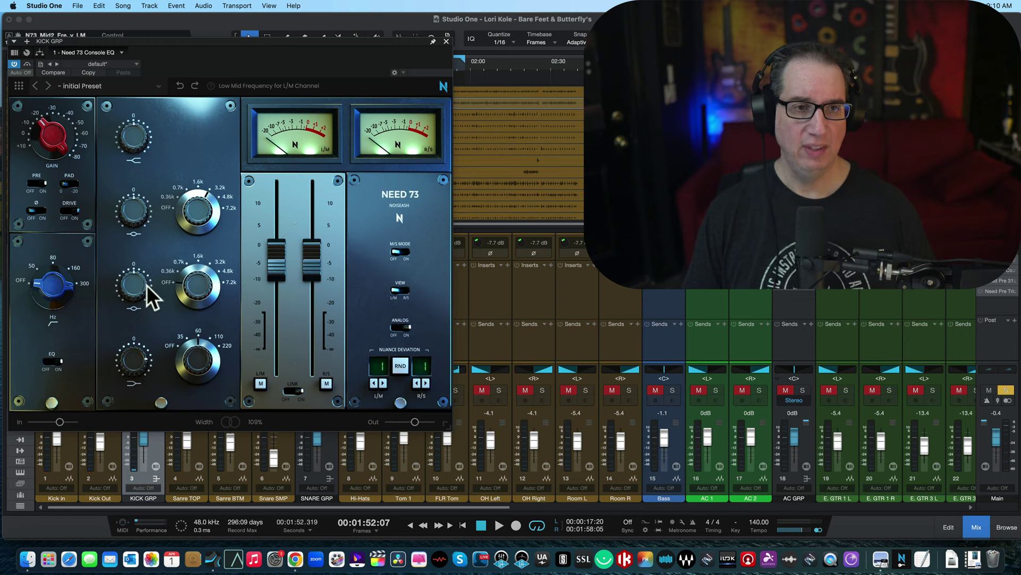
left_click_drag(133, 291, 130, 356)
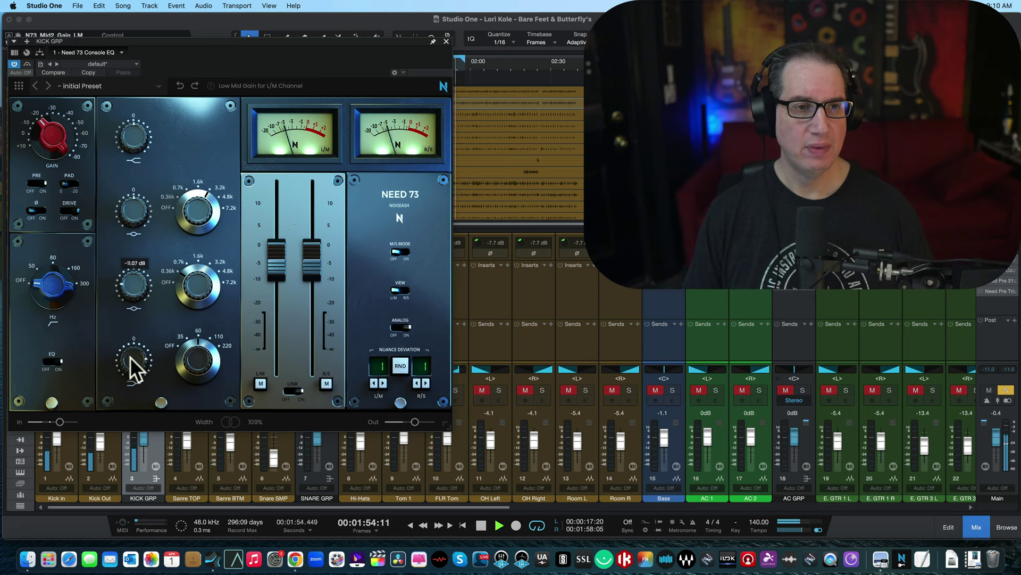
left_click_drag(142, 464, 130, 326)
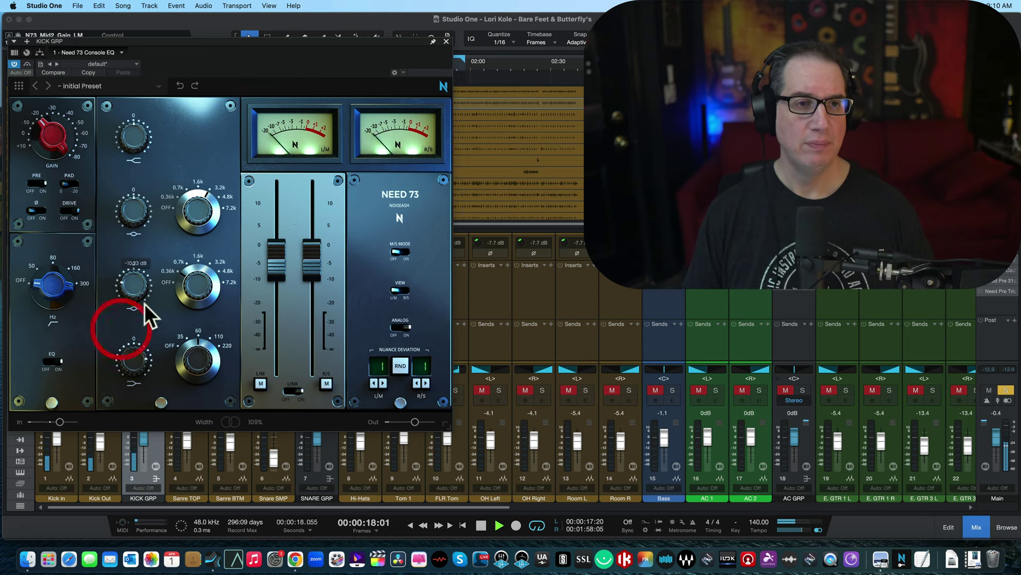
Boost the high-mid gain and adjust the high-mid frequency while the kick group plays.
mouse_move(134, 202)
left_click_drag(133, 199, 134, 174)
left_click(217, 198)
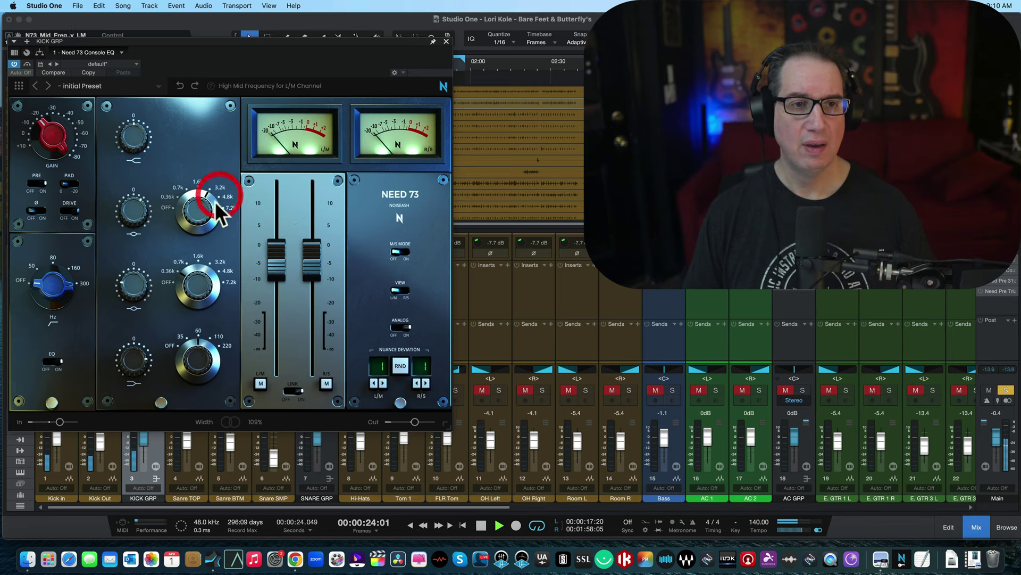
left_click_drag(207, 181, 206, 158)
left_click(136, 200)
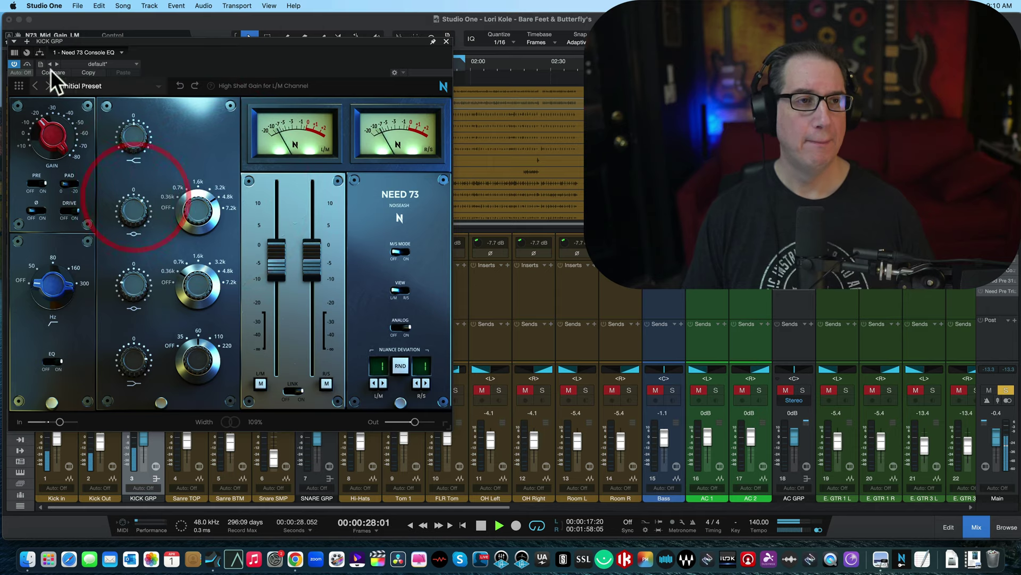
Compare the equalized kick group with bypass and lower the linked faders slightly to match levels.
left_click(27, 64)
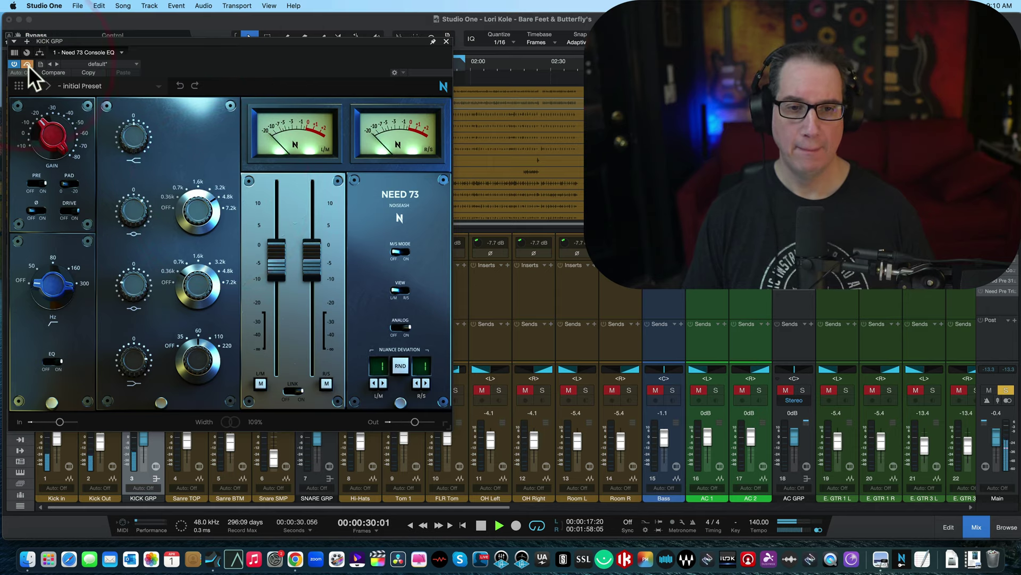
left_click(27, 64)
left_click_drag(276, 260, 277, 264)
Boost the high shelf gain, compare against bypass, and bring the linked faders down a little more.
left_click_drag(131, 137, 126, 90)
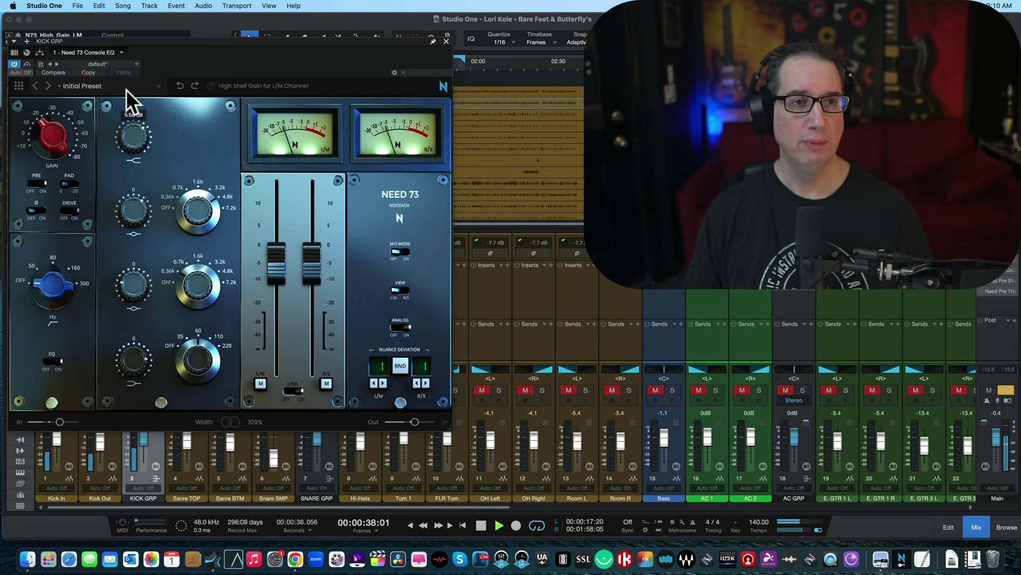
left_click(28, 66)
left_click(29, 66)
left_click_drag(308, 276, 308, 283)
Reduce the high shelf gain to about 4 dB and compare the kick group with the plug-in bypassed and active.
left_click_drag(129, 137, 129, 138)
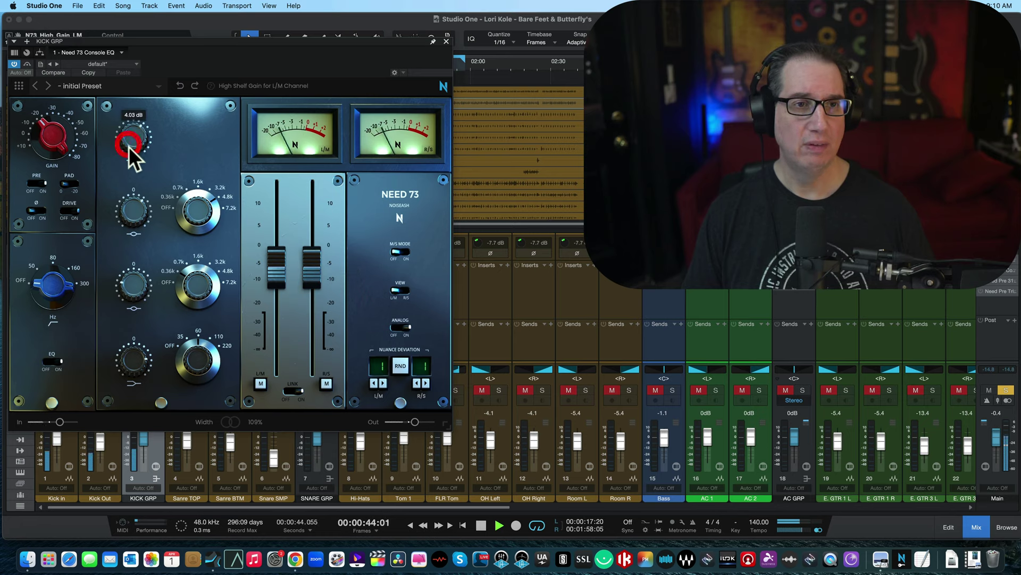
double_click(129, 145)
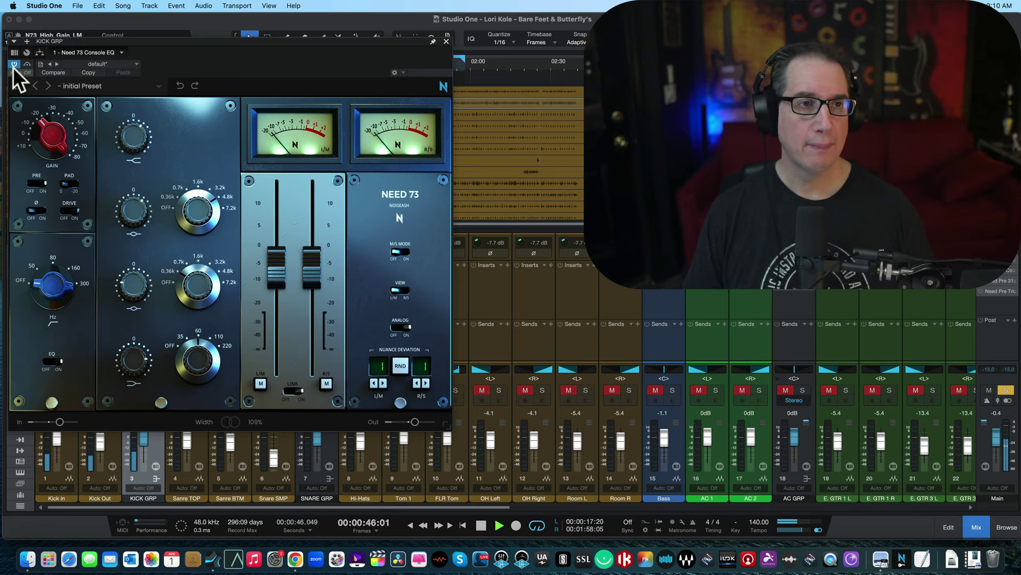
left_click(28, 65)
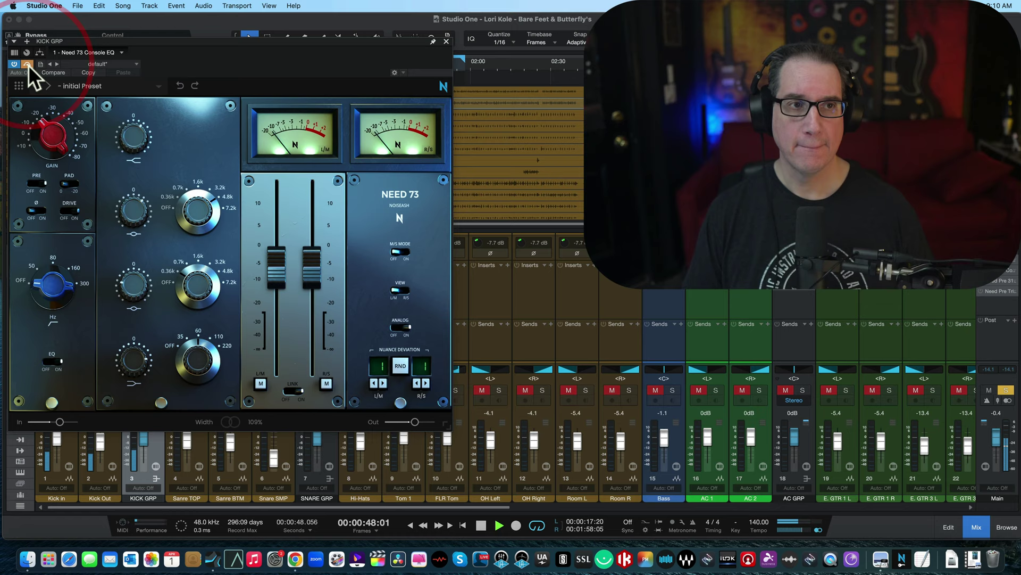
left_click(28, 65)
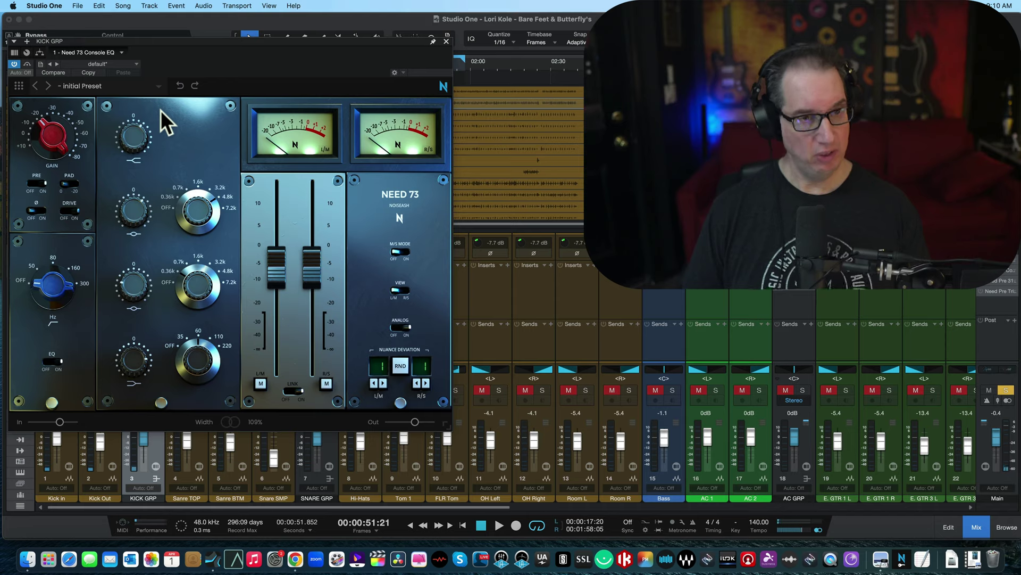
Close the kick group's plug-in and raise the Snare SMP fader to -31.2 dB.
left_click(444, 42)
left_click(142, 286)
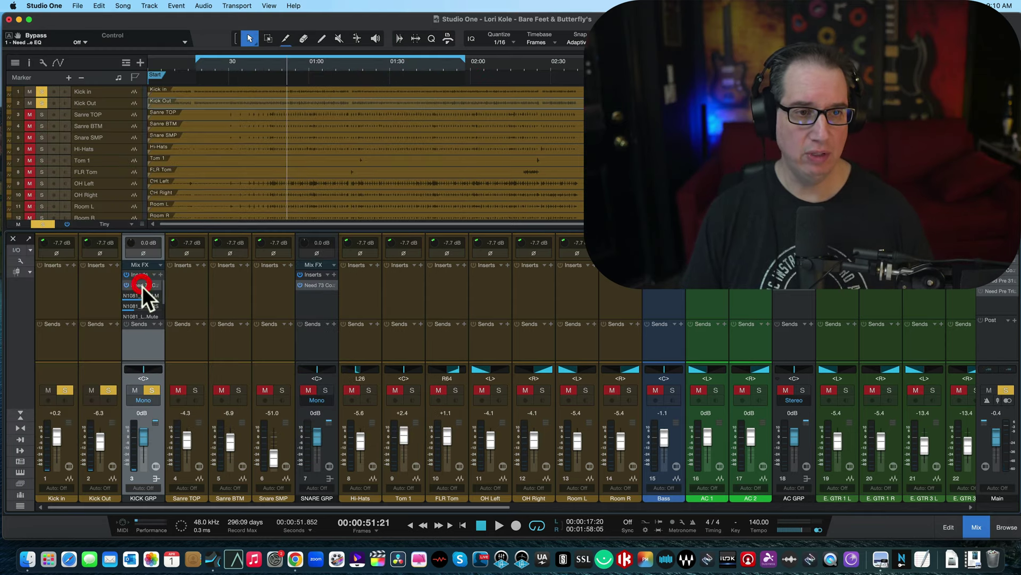
left_click(187, 344)
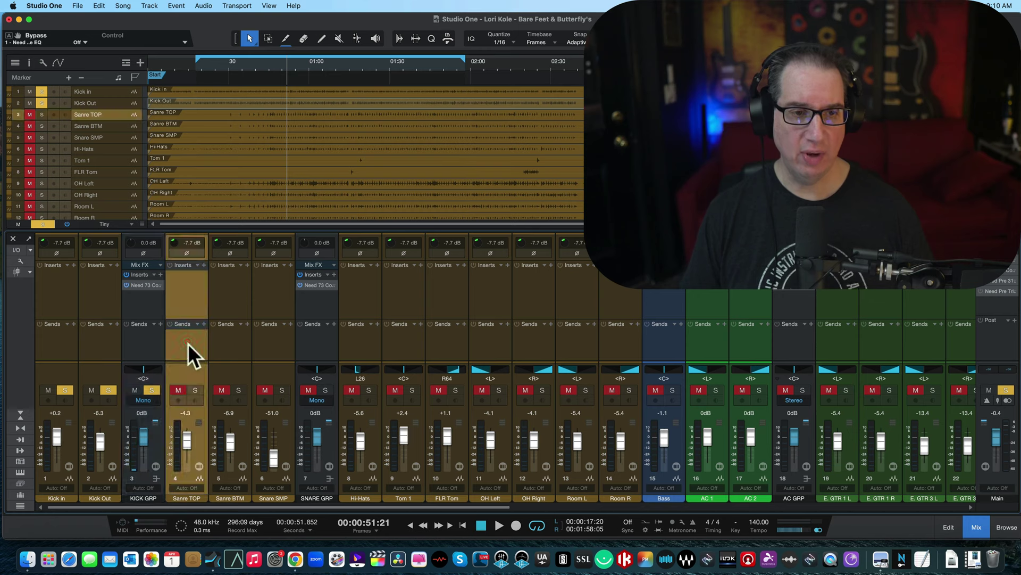
left_click(225, 344)
left_click(281, 346)
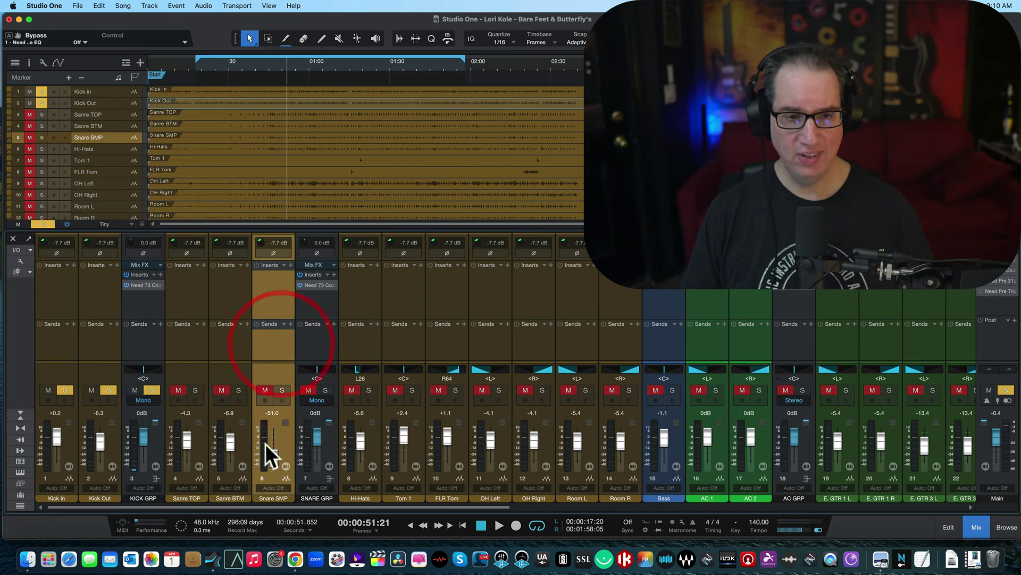
left_click_drag(273, 457, 269, 446)
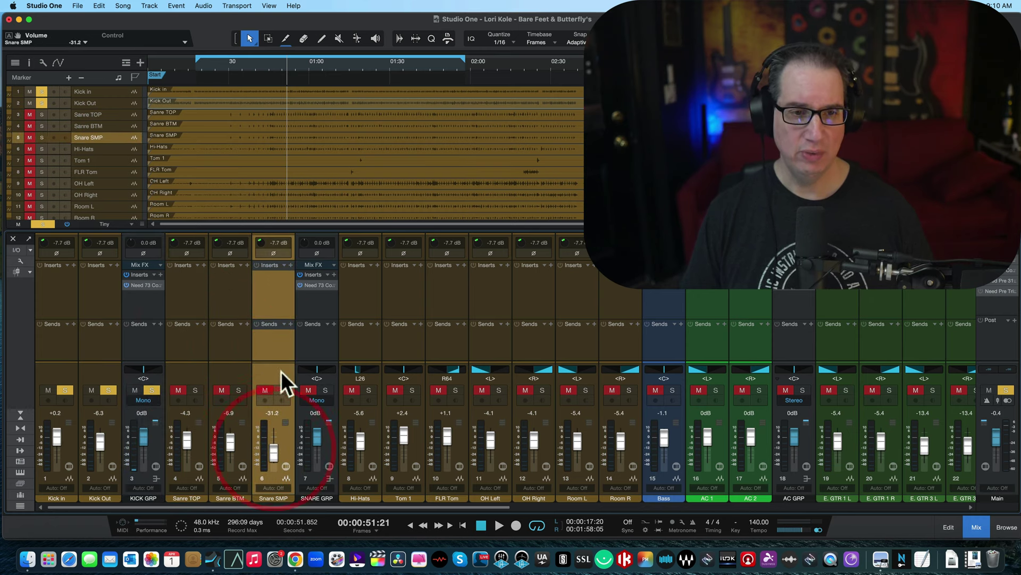
Solo SNARE GRP with KICK GRP muted, and briefly play back the snare on its own.
left_click(324, 390)
left_click(135, 390)
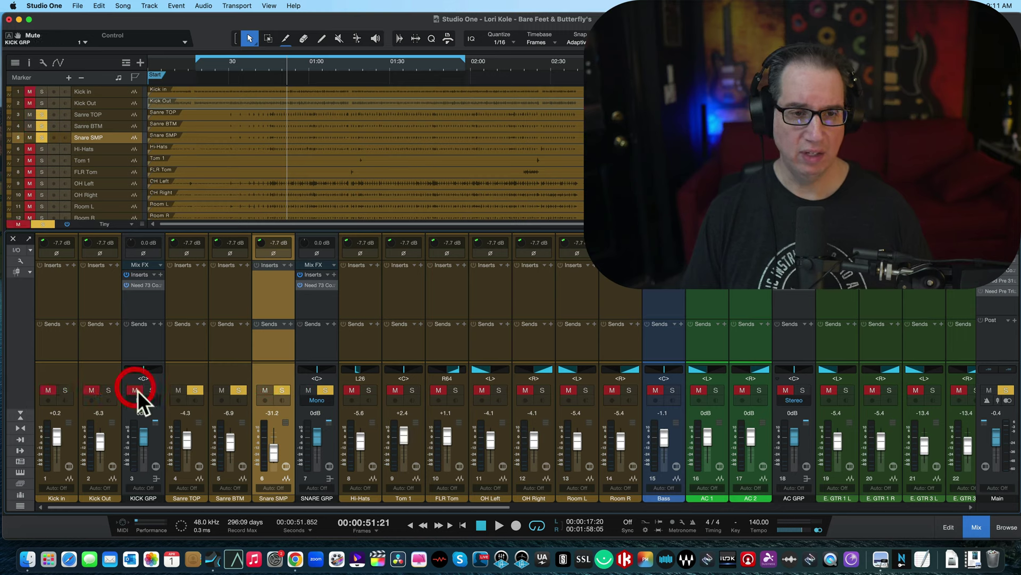
key("space")
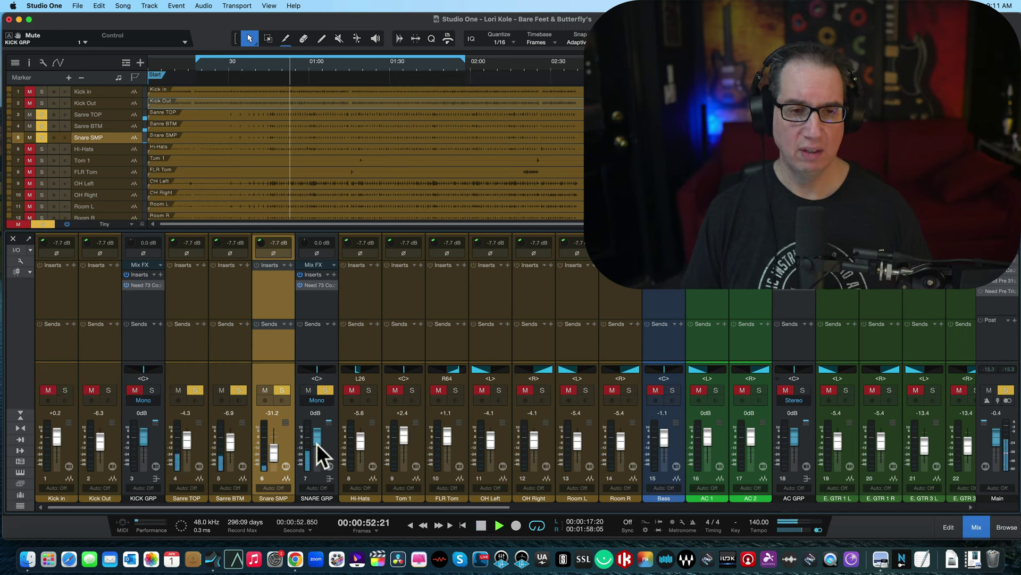
key("space")
In the snare group's Need 73 Console EQ, switch on Drive and set the high-pass filter to 80 Hz.
left_click(315, 285)
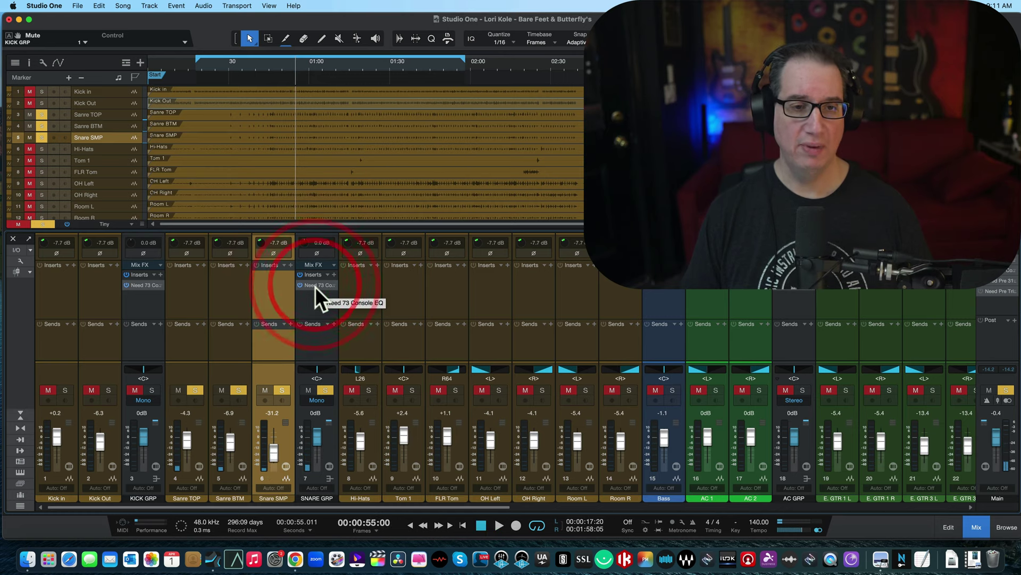
left_click_drag(235, 55, 205, 39)
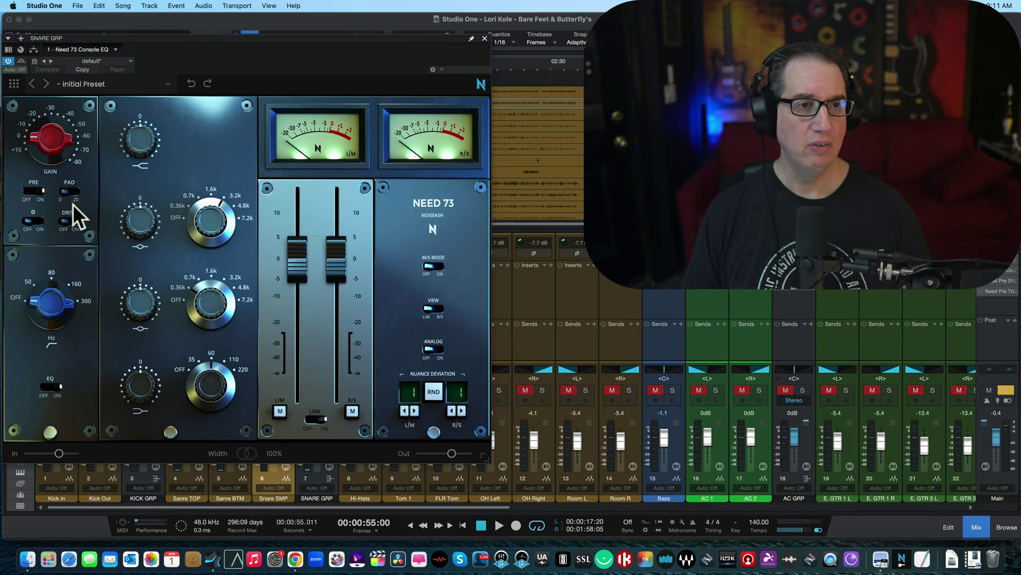
left_click(75, 221)
key("space")
left_click_drag(48, 317, 61, 206)
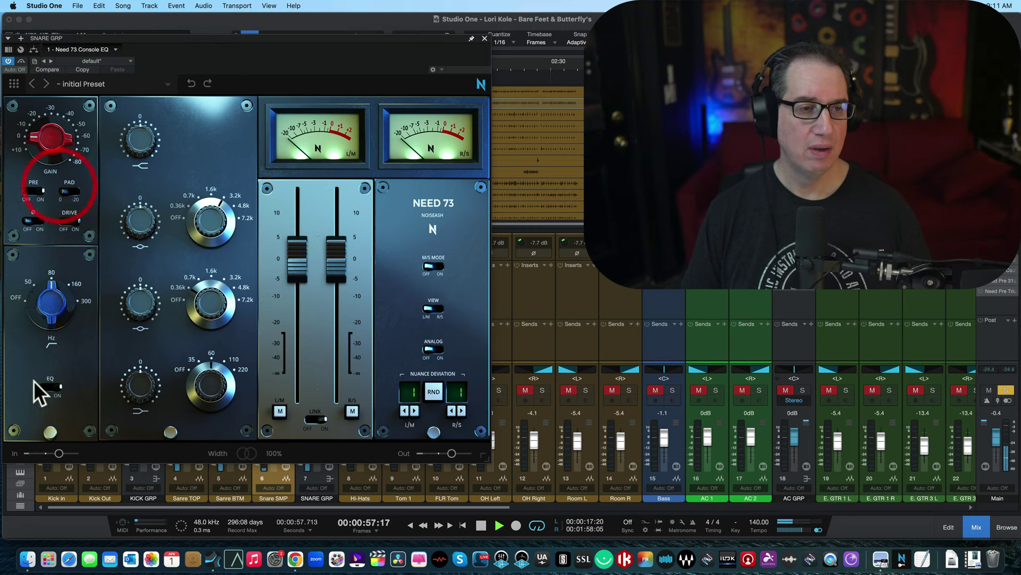
Increase the snare group's preamp gain to 37 dB while the snare plays.
left_click_drag(31, 120, 40, 13)
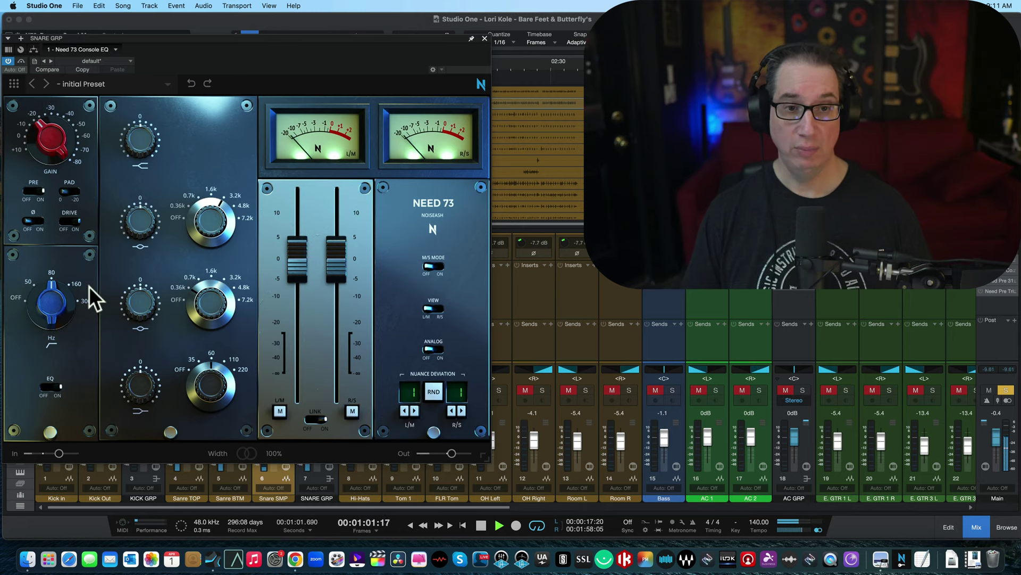
left_click_drag(53, 129, 14, 11)
left_click_drag(26, 133, 41, 139)
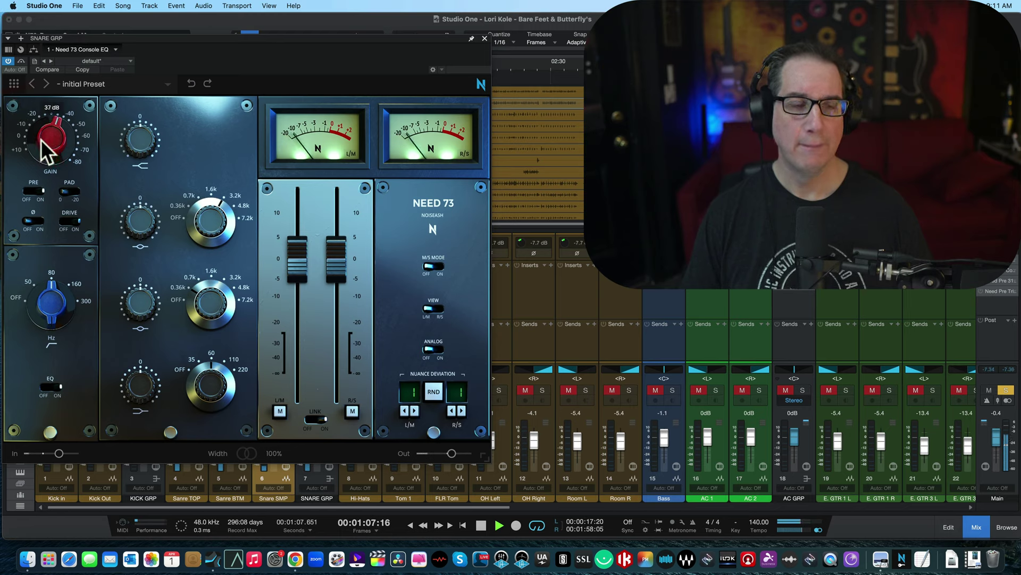
Lower the linked faders to about -7 dB, compare with bypass, and bring them down a little more.
left_click_drag(323, 261, 328, 339)
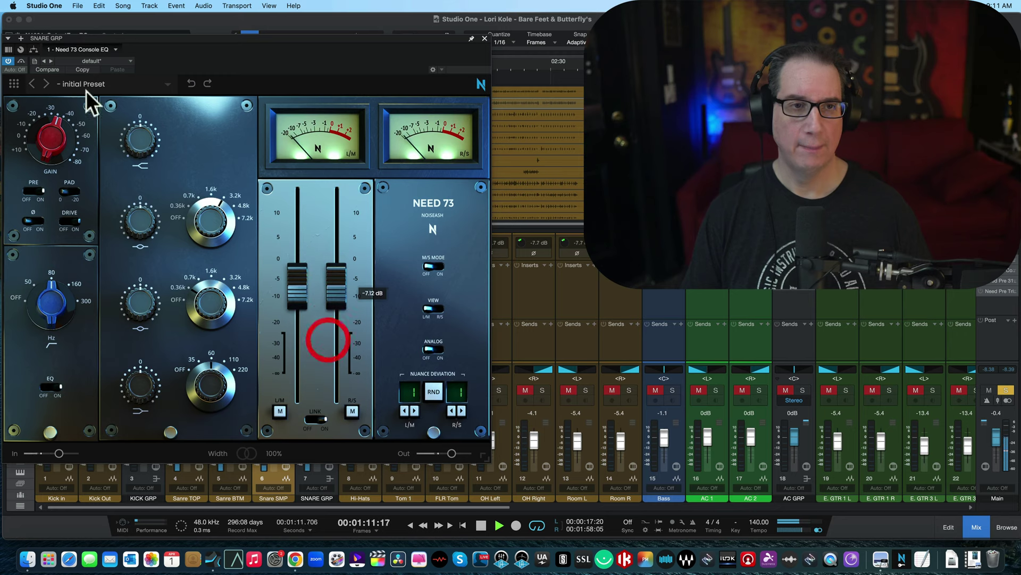
left_click(20, 61)
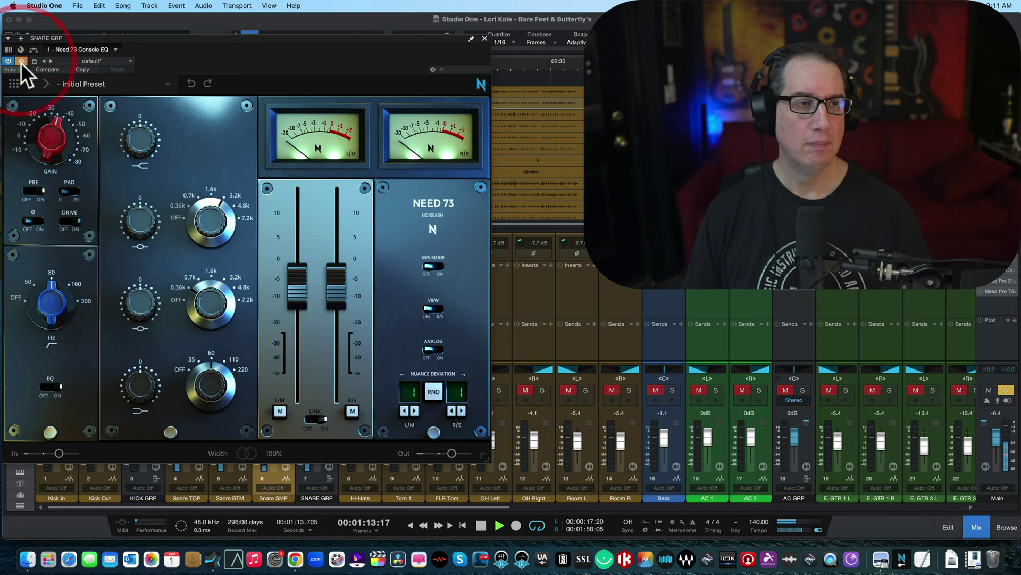
left_click(21, 61)
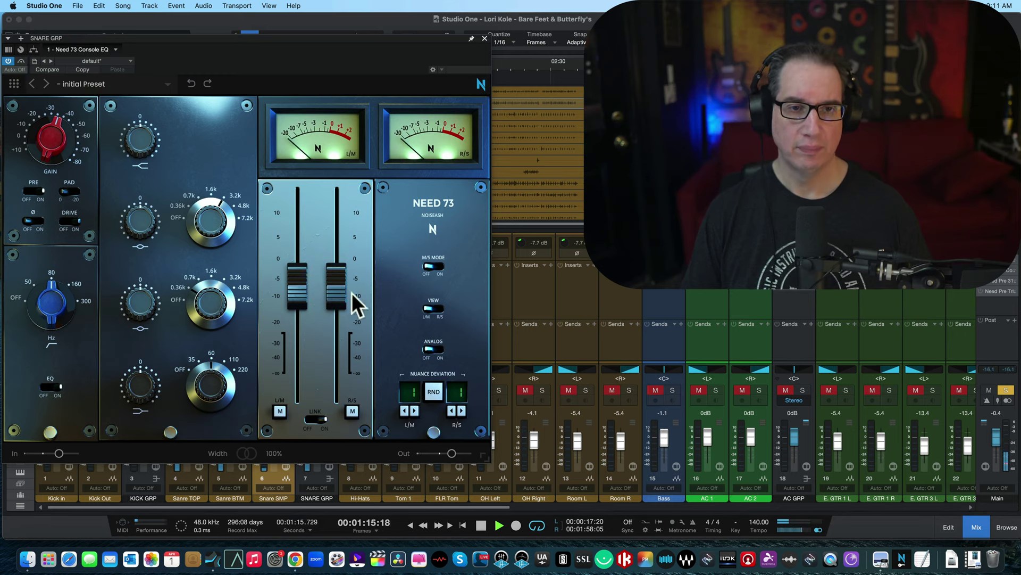
left_click_drag(337, 290, 335, 315)
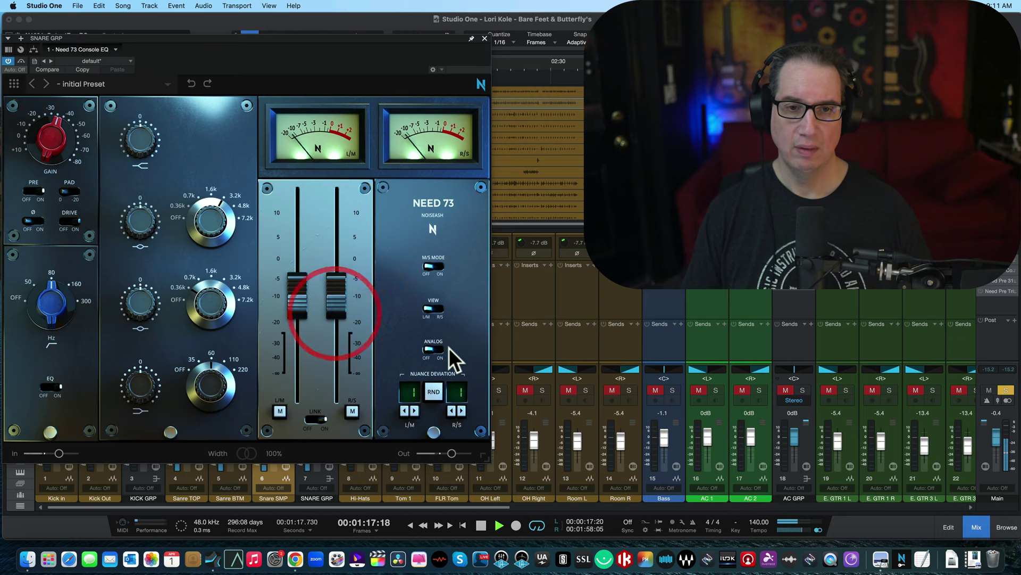
Switch on the Analog option and compare the snare group with the plug-in bypassed and active.
left_click(436, 350)
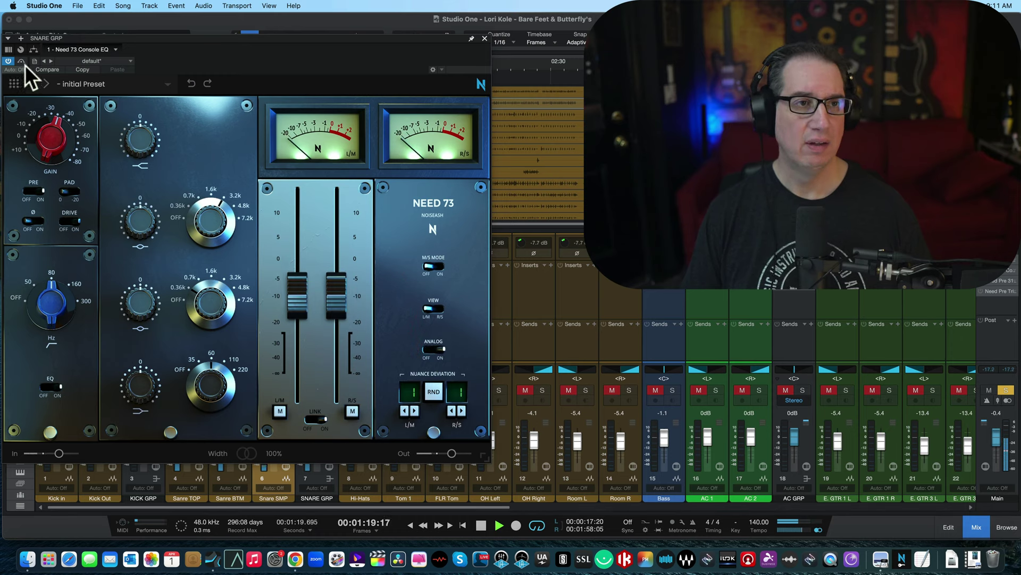
left_click(21, 62)
left_click(21, 63)
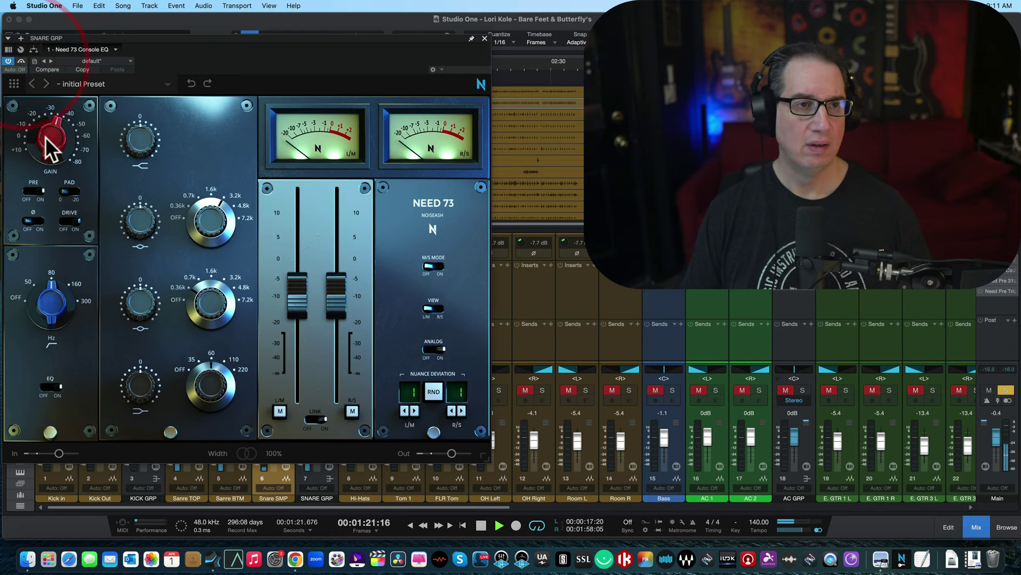
Push the preamp gain slightly higher and lower the linked faders to about -15.5 dB, matching the level against bypass.
left_click(45, 104)
left_click_drag(340, 302, 337, 307)
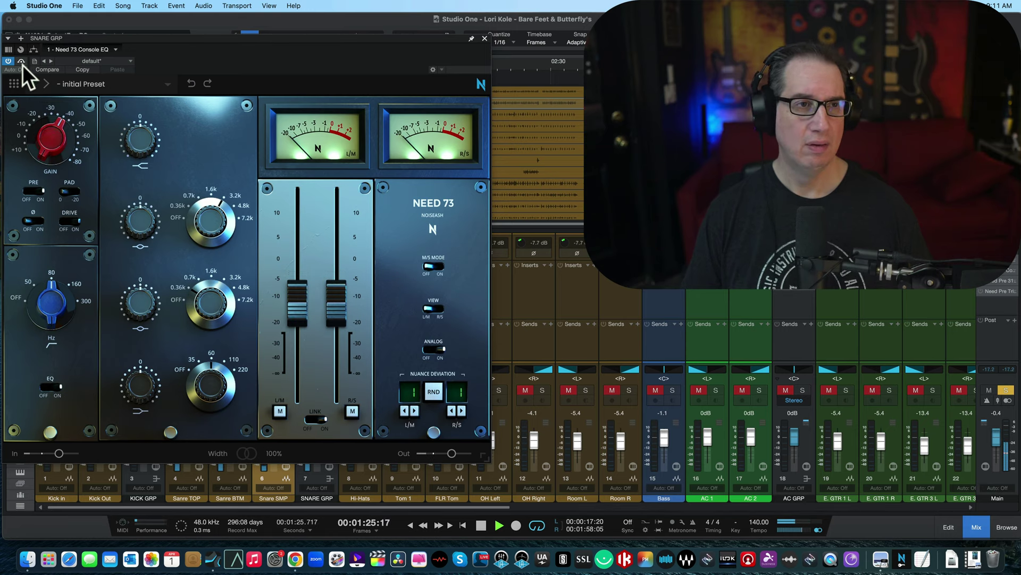
left_click(21, 63)
left_click(21, 63)
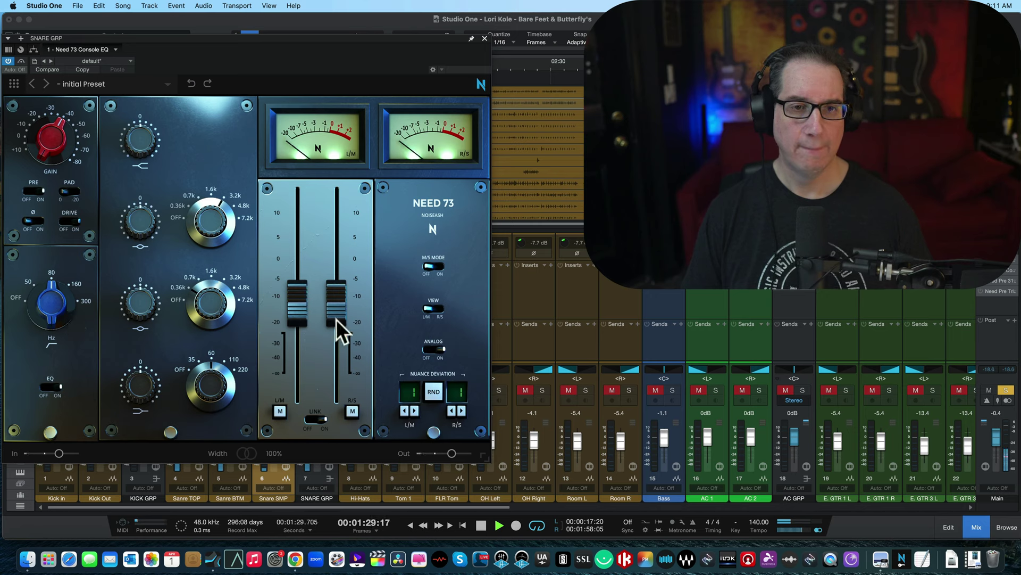
left_click_drag(336, 318, 339, 334)
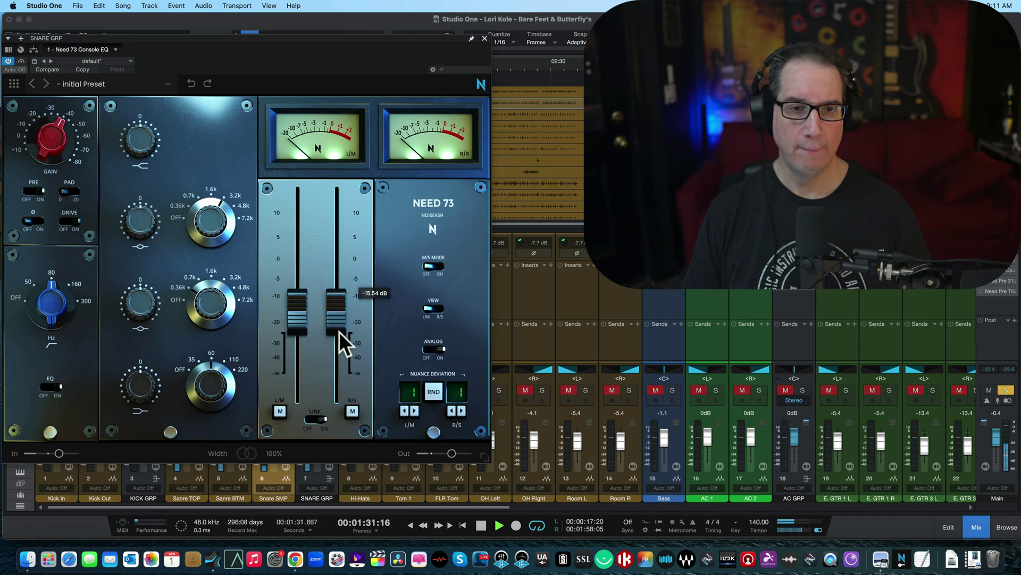
left_click(20, 62)
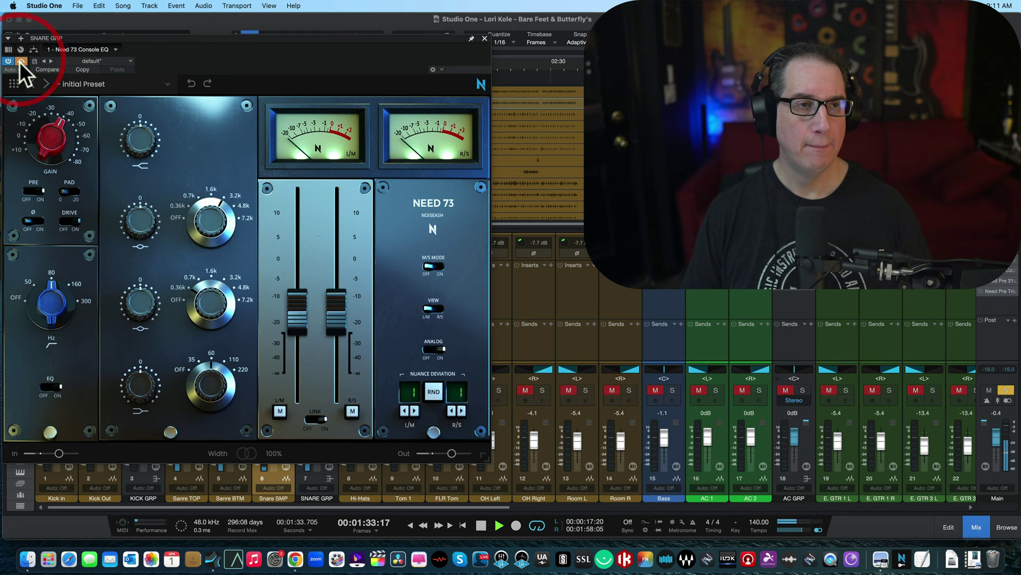
left_click(20, 62)
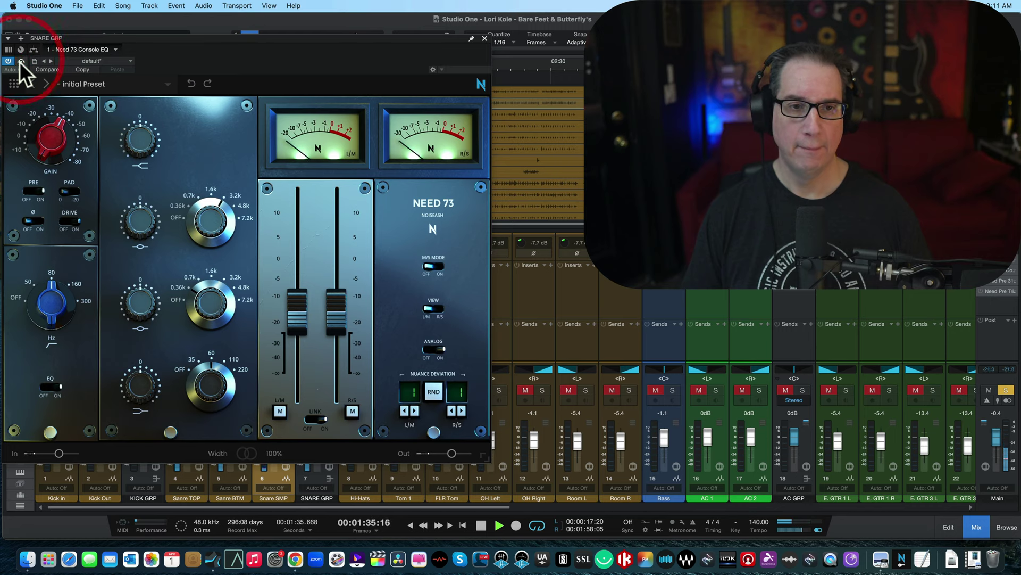
Shape the snare group with the EQ bands, boosting the high-mid gain to about 3.7 dB and adjusting the low and high shelves.
left_click(236, 206)
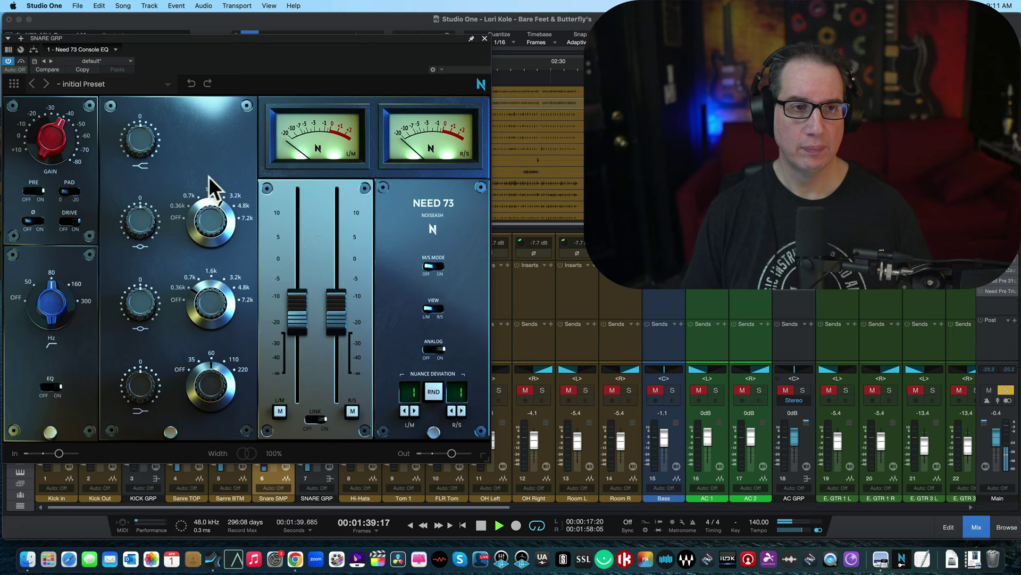
left_click_drag(148, 218, 152, 195)
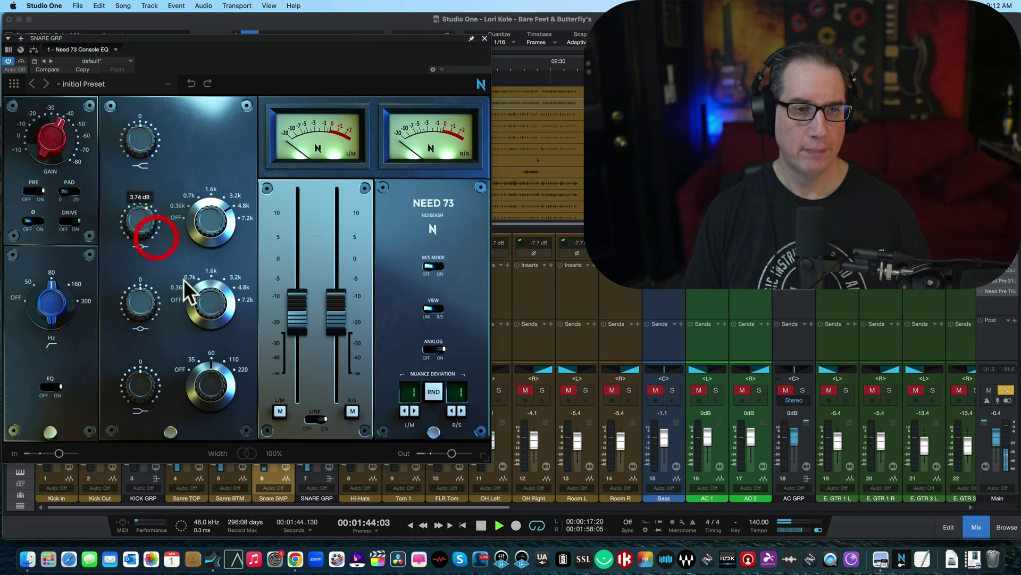
left_click(210, 323)
left_click_drag(139, 389, 143, 348)
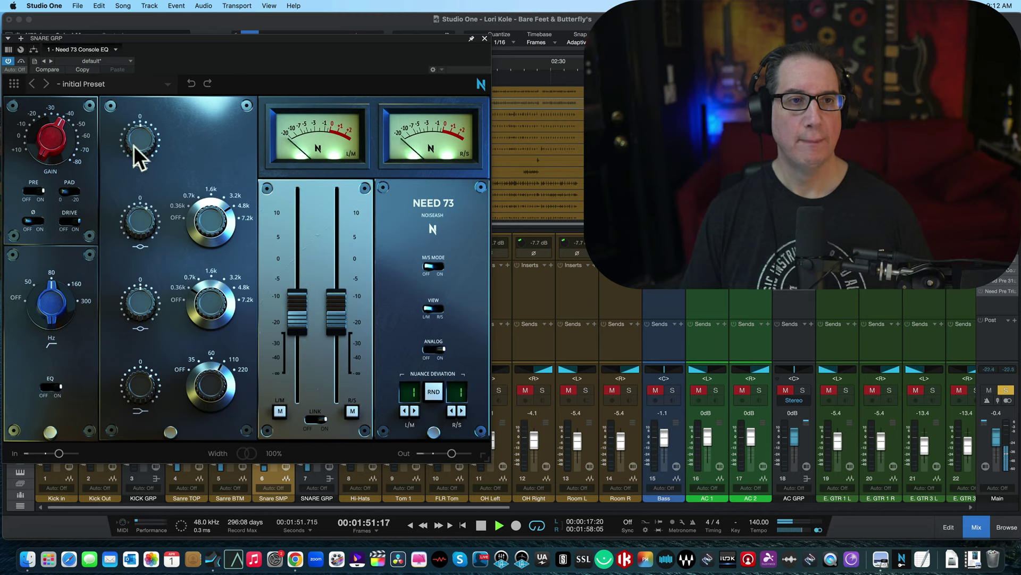
left_click(136, 128)
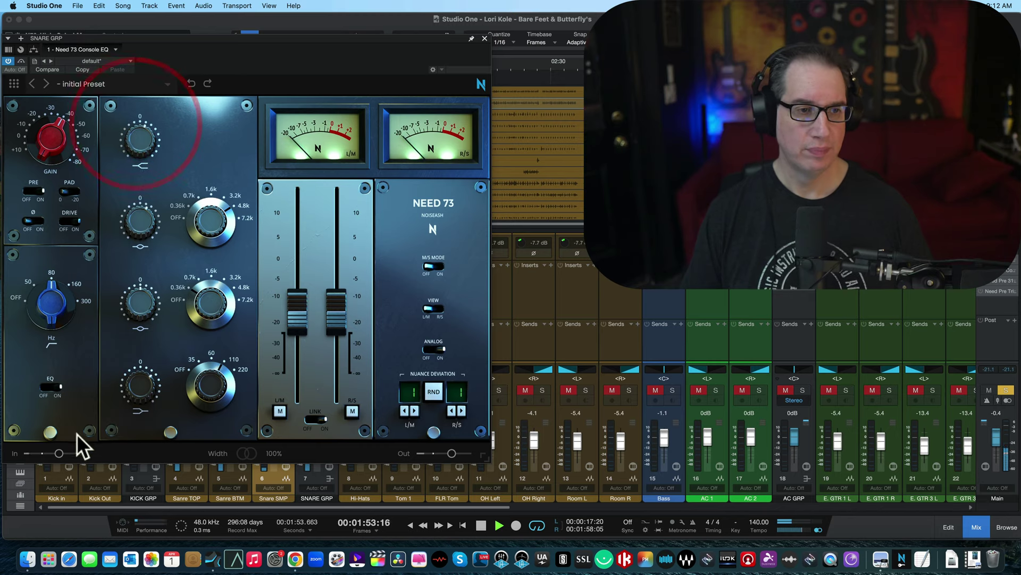
Compare the snare group with the EQ section off and on, and with the whole plug-in bypassed and active.
left_click(45, 388)
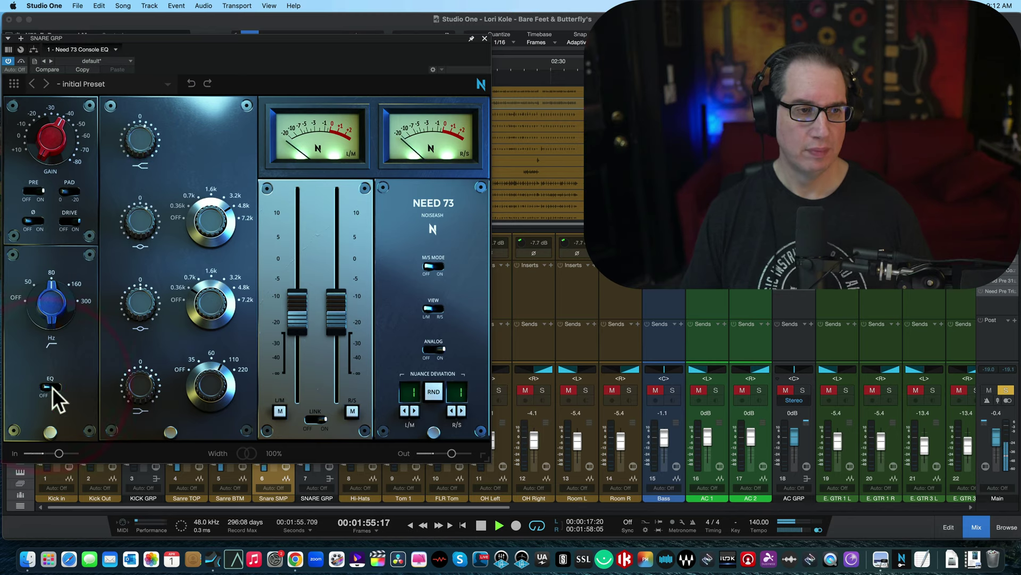
left_click(52, 388)
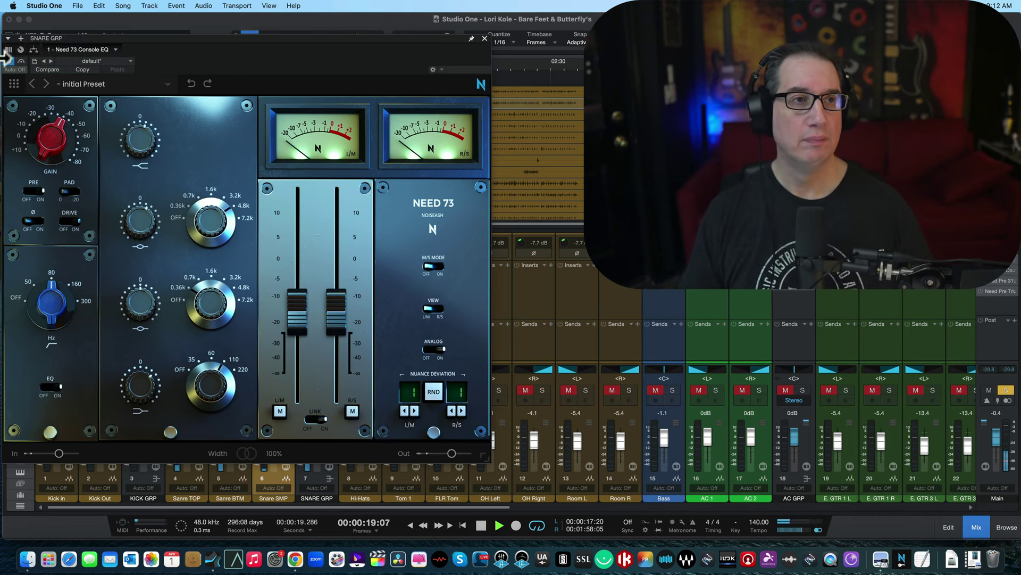
left_click_drag(96, 39, 94, 72)
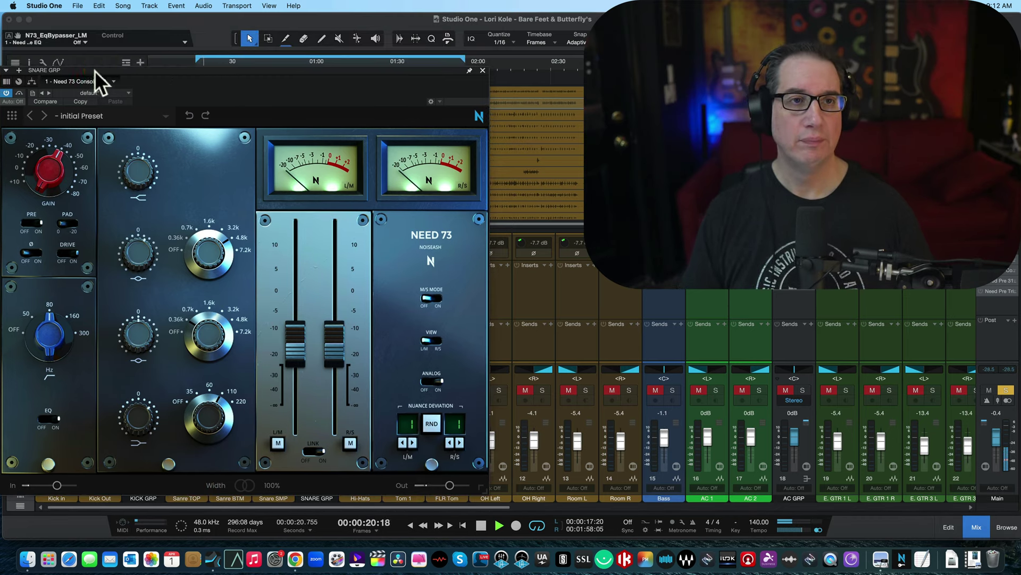
left_click(296, 68)
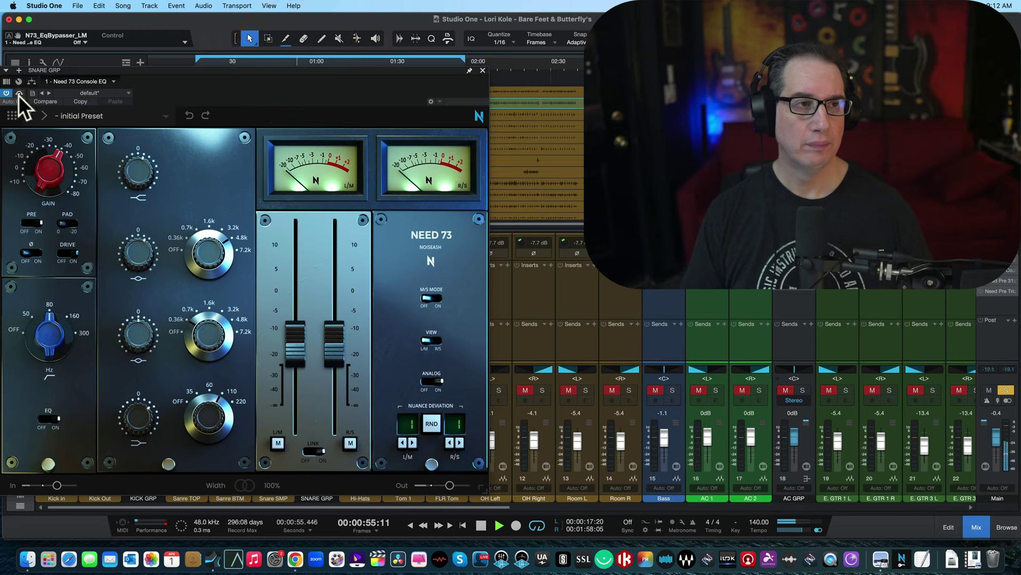
left_click(19, 93)
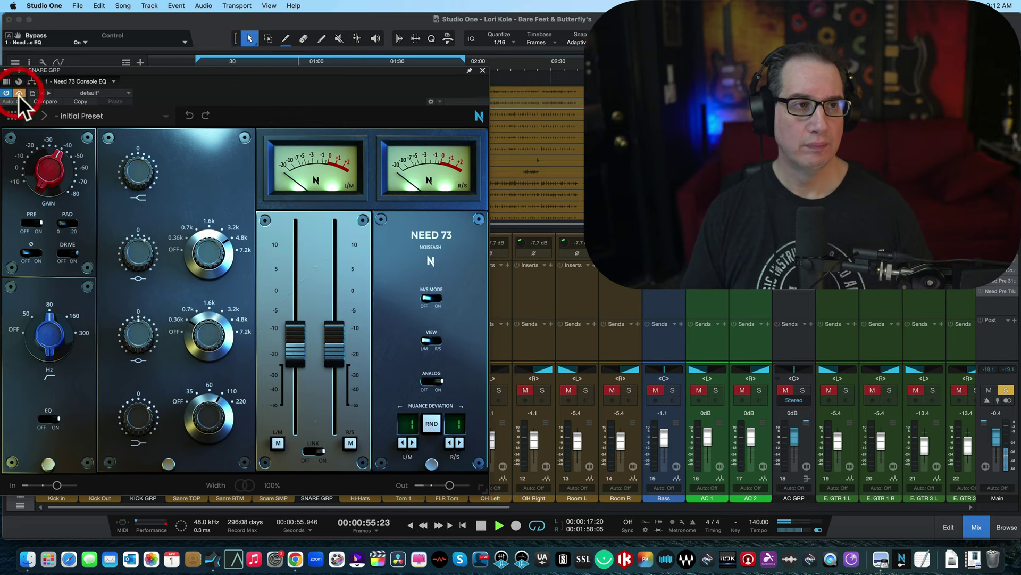
left_click(19, 93)
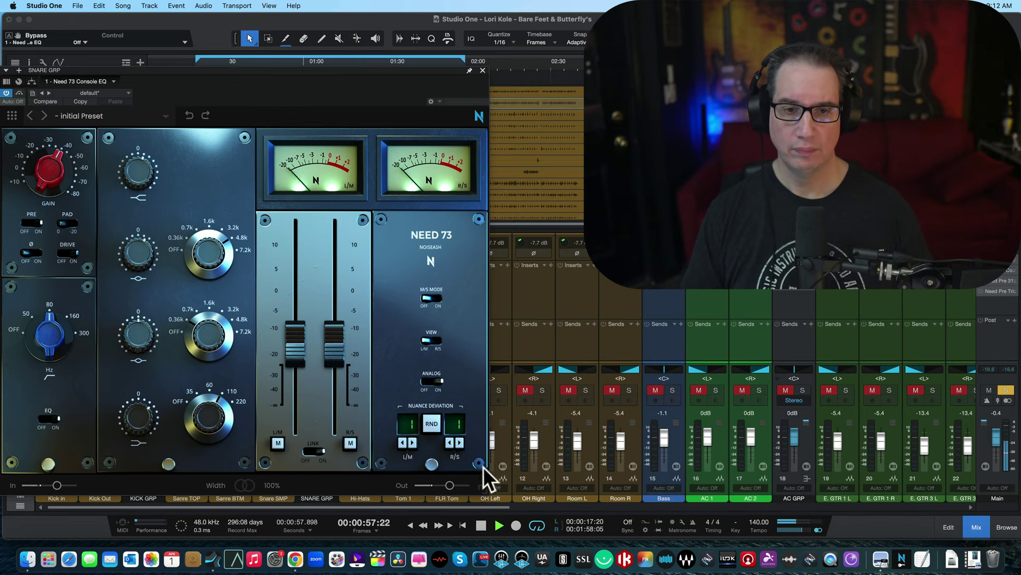
key("space")
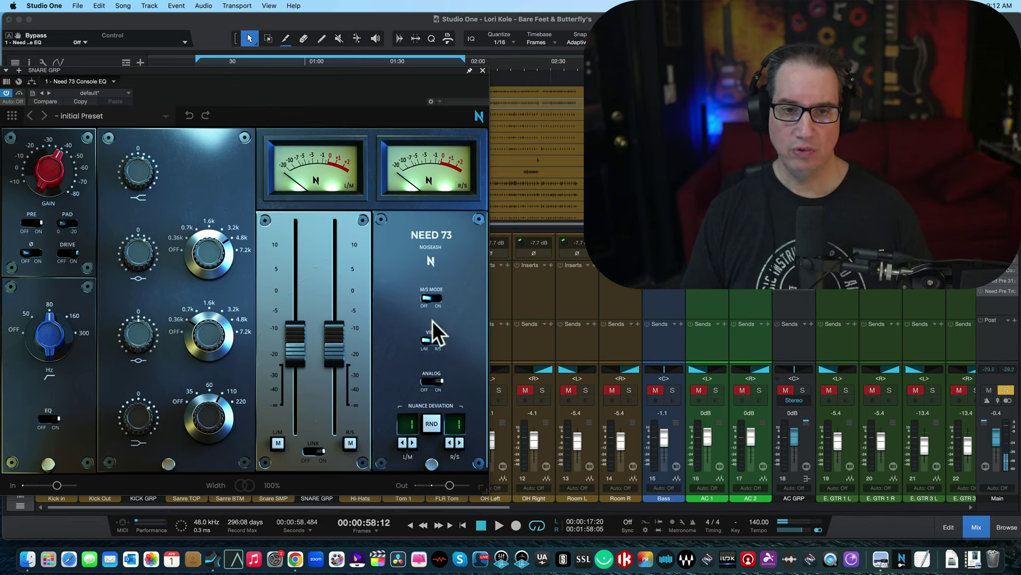
Randomize the nuance deviation channels several times while listening to the snare group.
left_click(429, 424)
key("space")
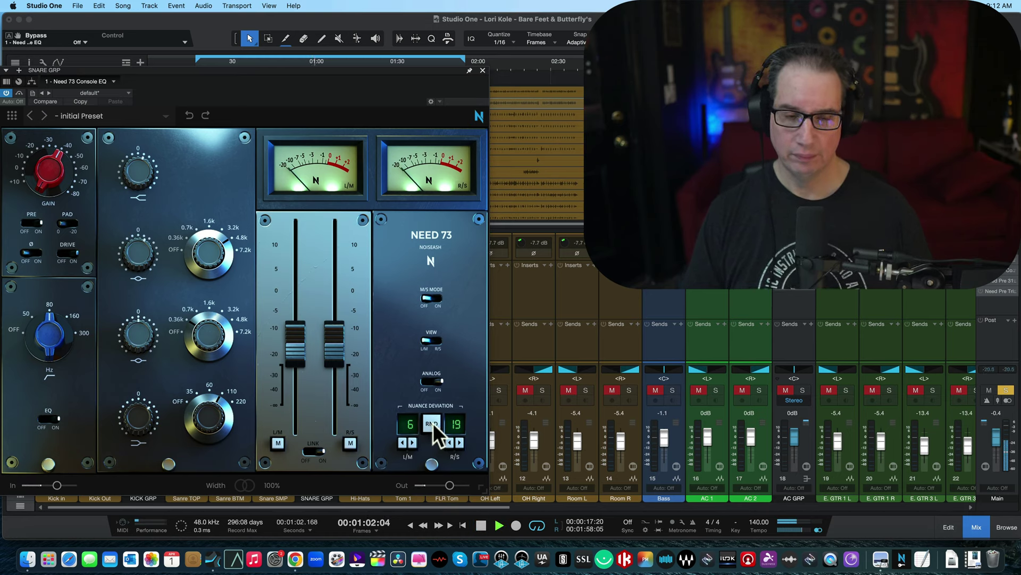
left_click(432, 423)
left_click(432, 423)
left_click(433, 422)
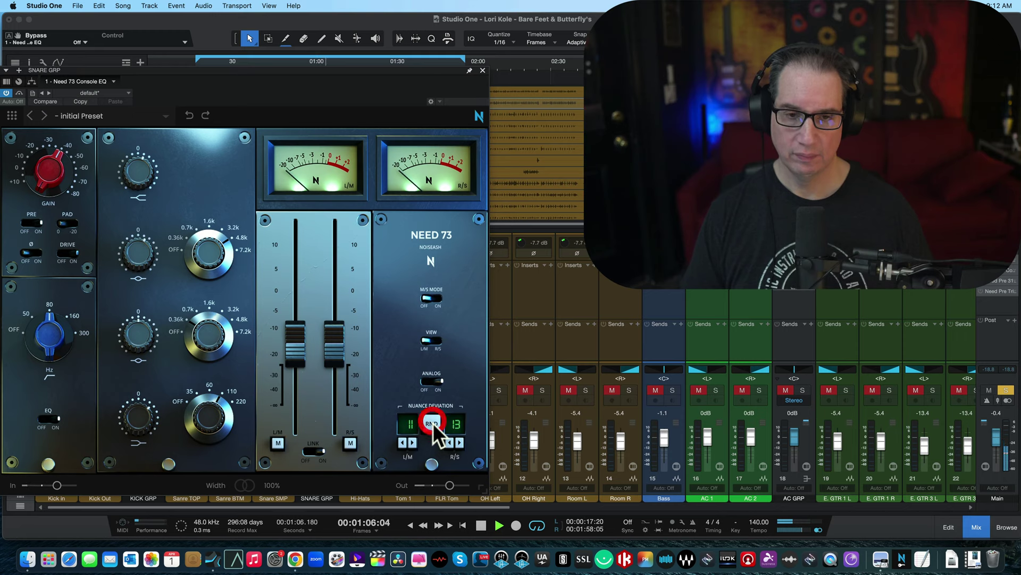
Randomize the snare group's nuance deviation once more and close its plug-in window.
left_click(433, 422)
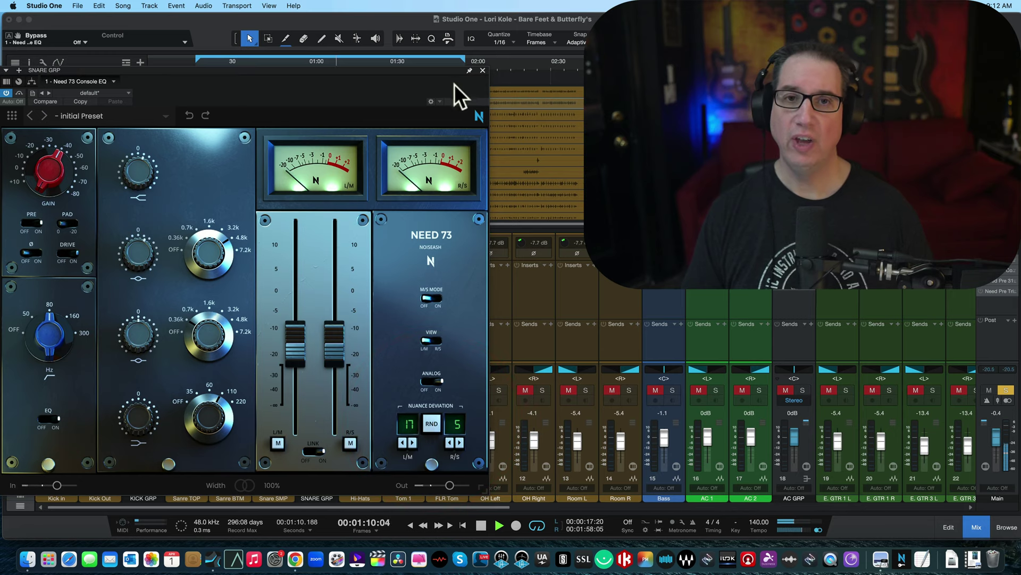
left_click(482, 70)
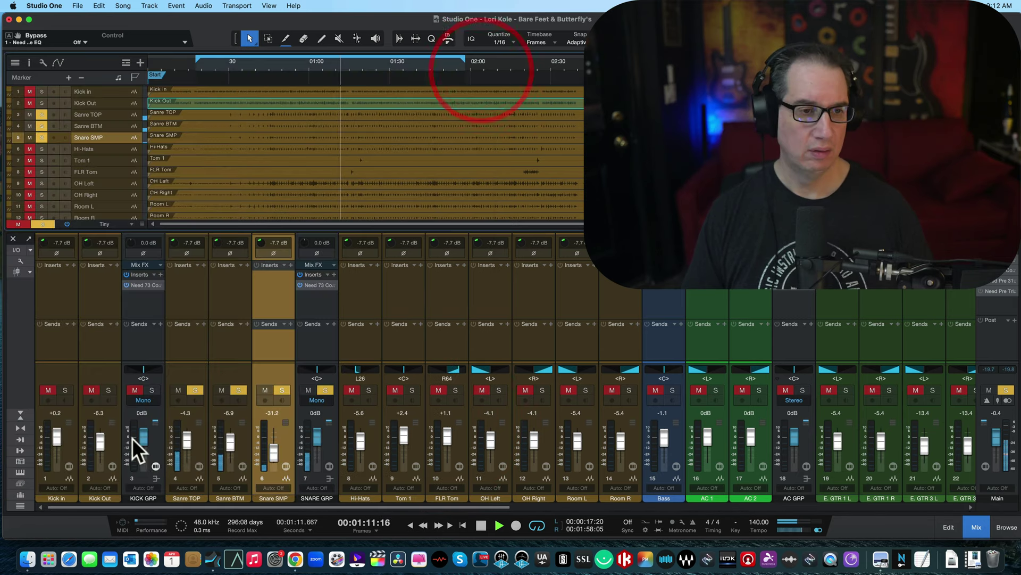
Solo the kick group together with the snare group and lower the kick group's fader to -3.7 dB.
left_click(153, 390)
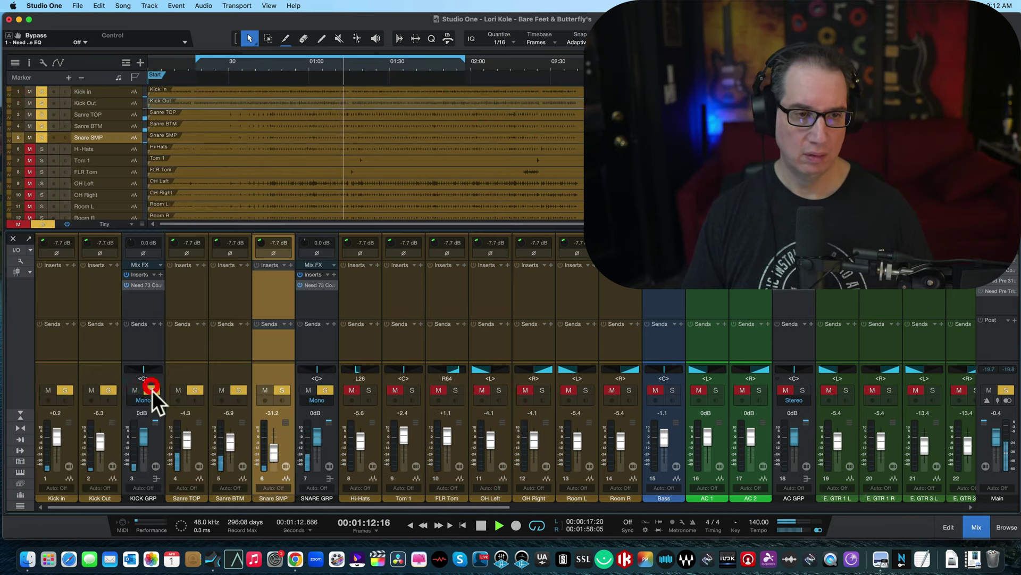
left_click(314, 436)
left_click_drag(142, 439, 142, 442)
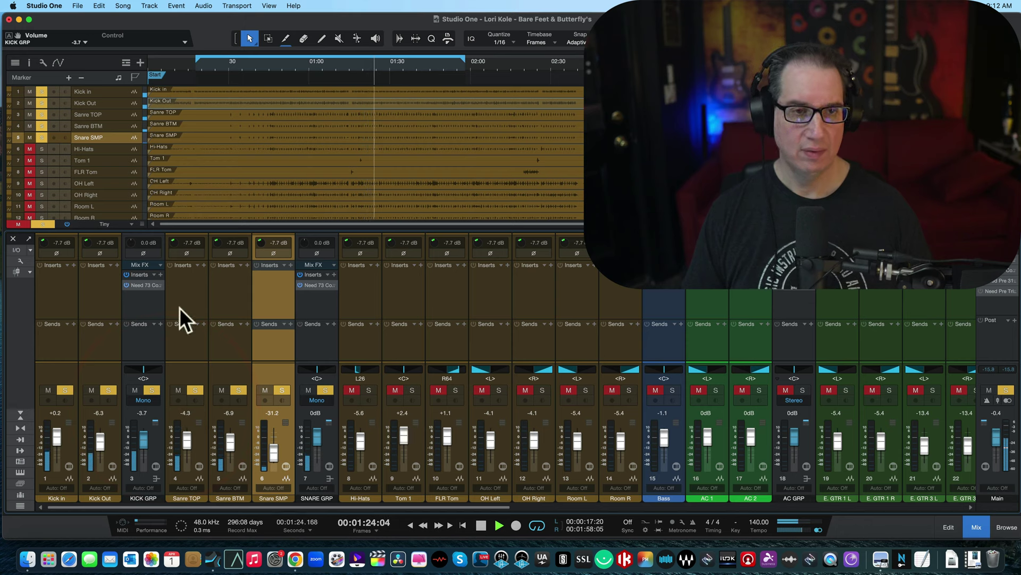
Select the kick and snare groups and compare both with their inserts bypassed and active.
left_click(156, 306)
left_click(312, 308)
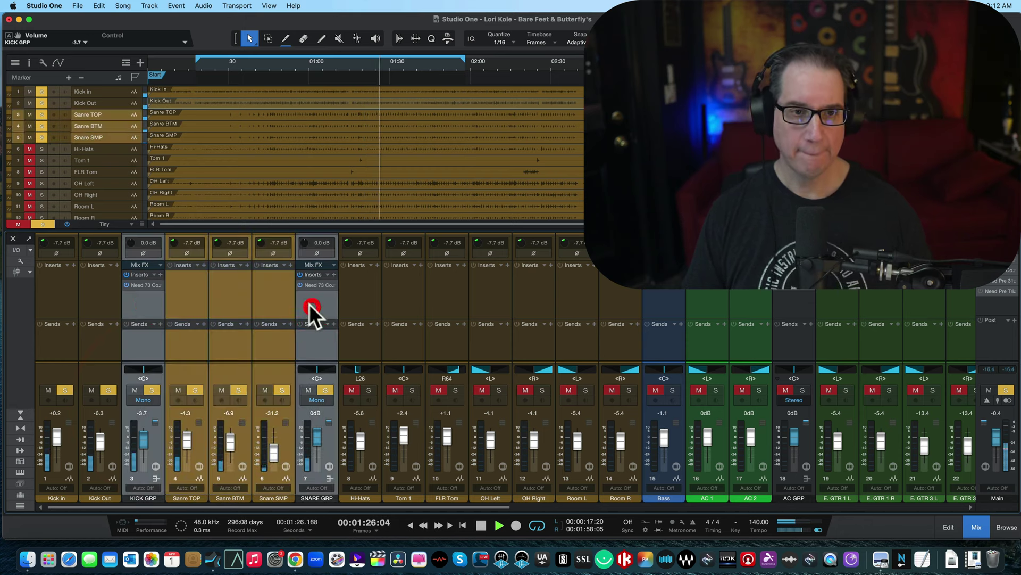
left_click(299, 276)
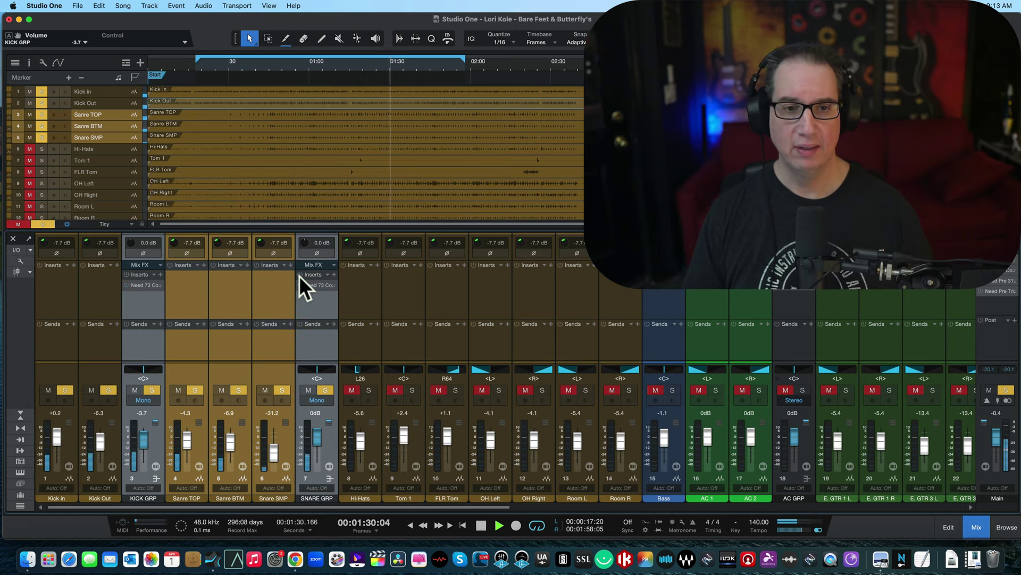
left_click(299, 276)
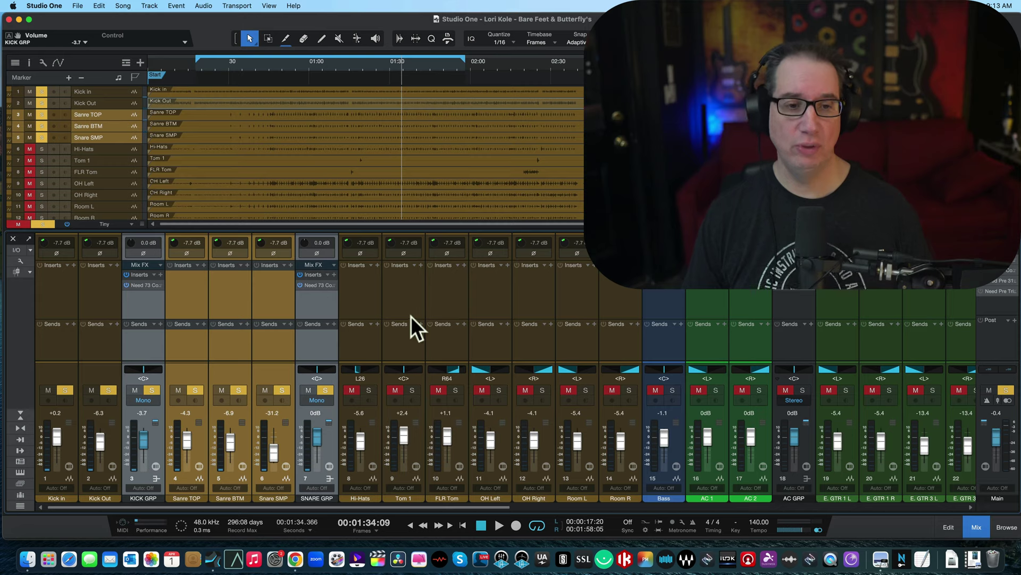
Solo the AC group instead of the drum groups and start playback near the beginning of the loop range.
left_click(324, 305)
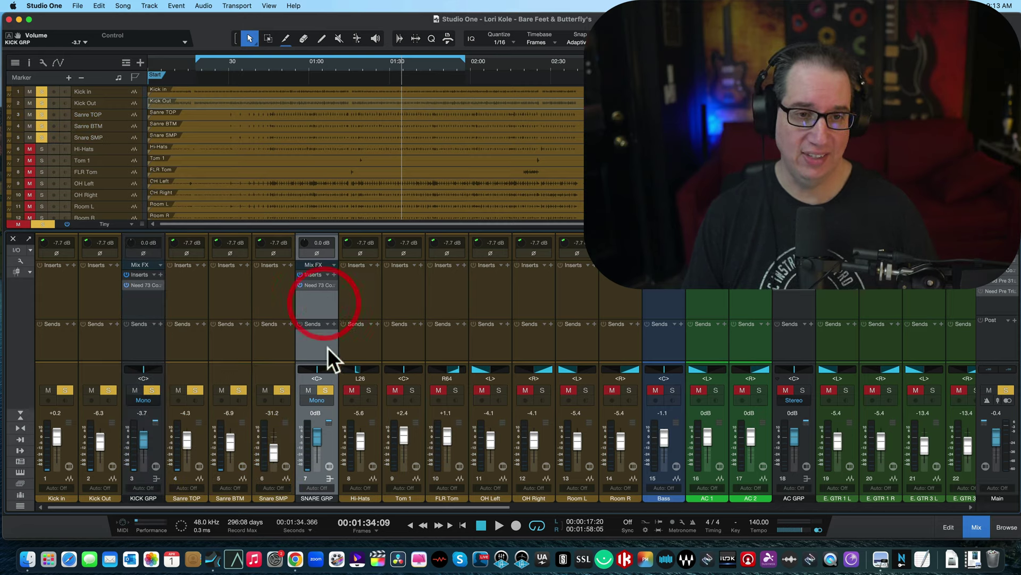
left_click(316, 509)
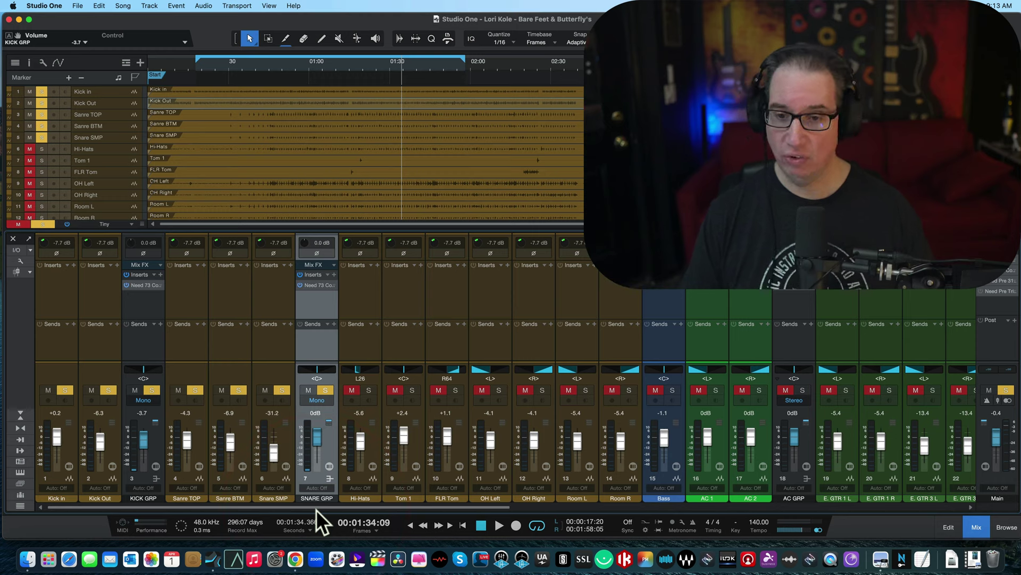
left_click_drag(317, 510, 466, 502)
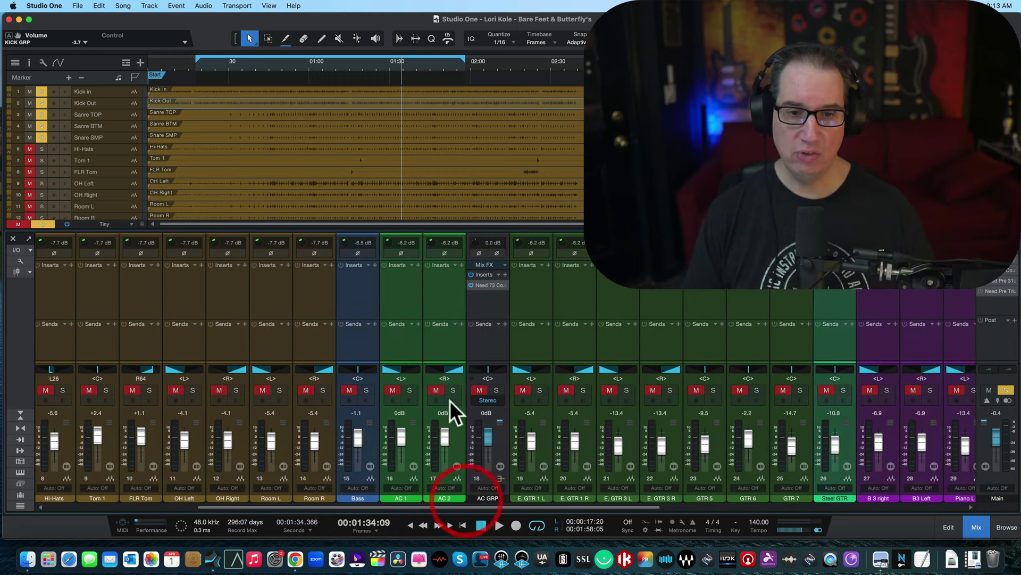
left_click(495, 391)
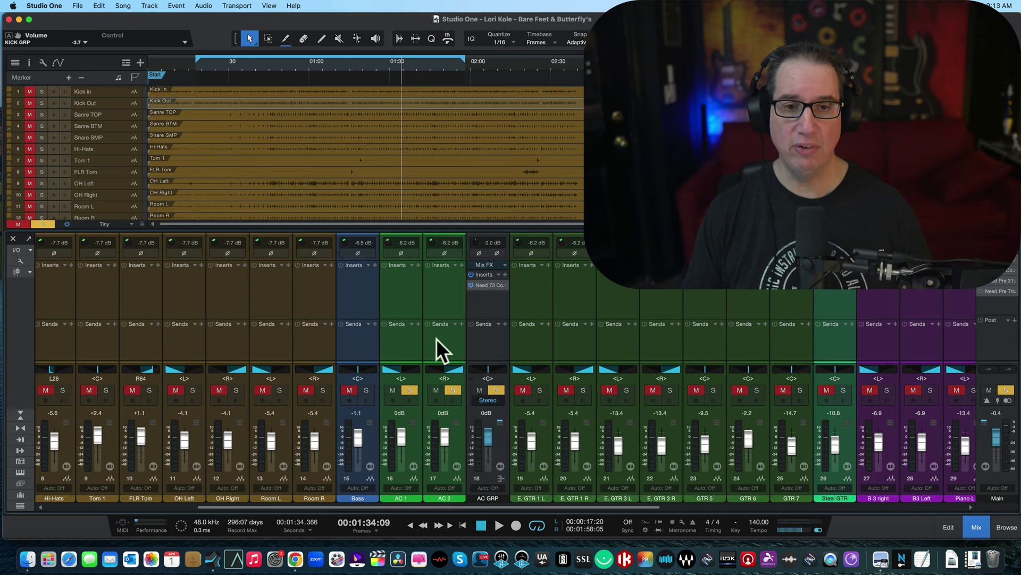
key("space")
left_click(213, 68)
Open the AC group's Need 73 Console EQ and take it out of bypass.
left_click(484, 286)
double_click(489, 285)
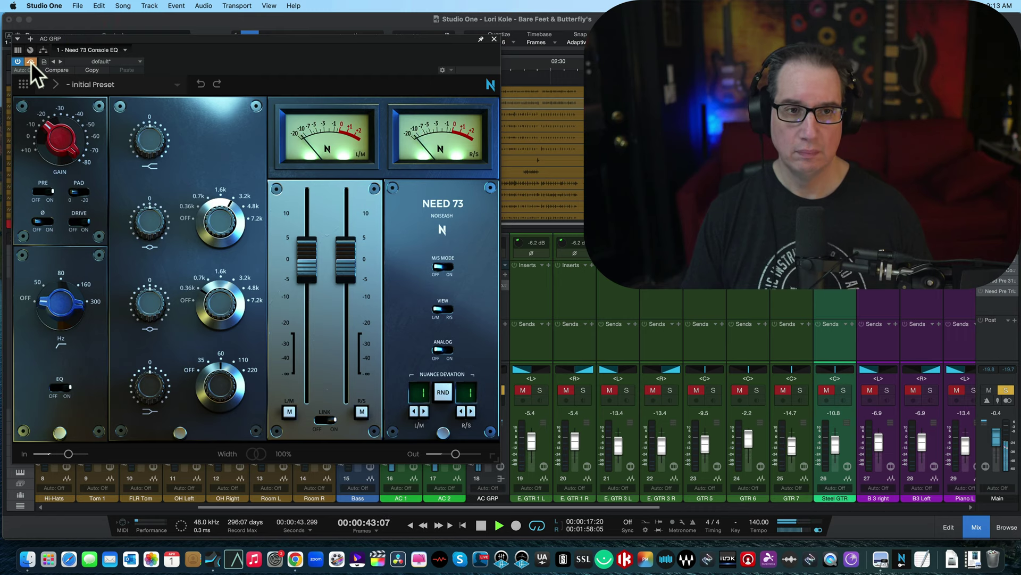
left_click(443, 350)
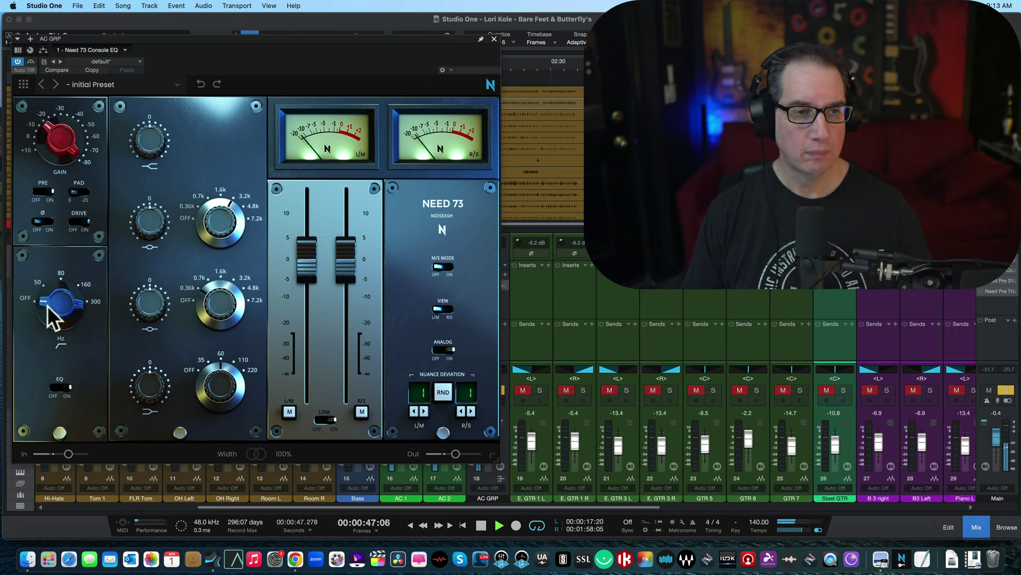
Set the AC group's high-pass filter to 80 Hz and shape the EQ bands, boosting the low shelf to about 4.9 dB.
left_click_drag(47, 305, 27, 134)
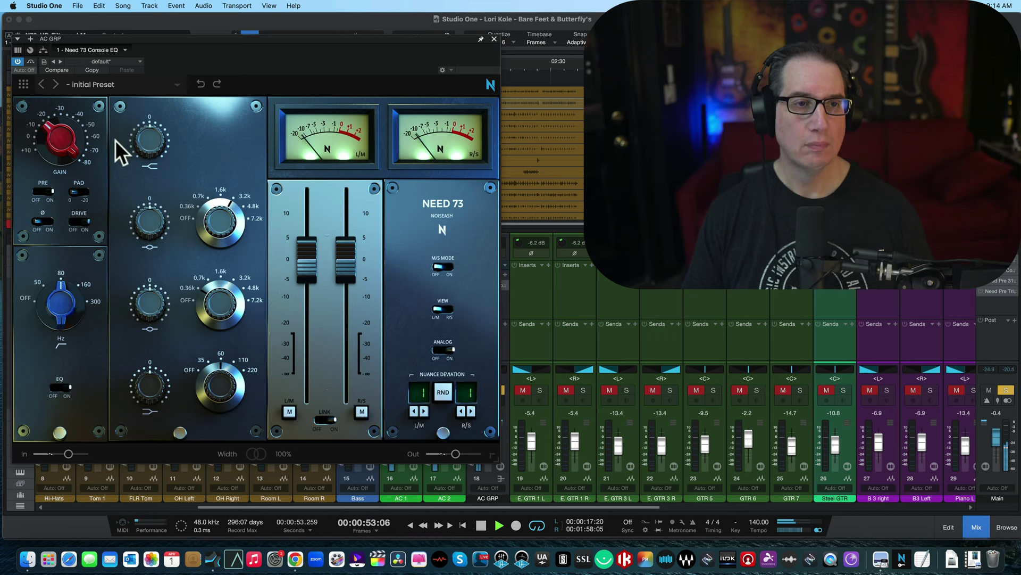
left_click_drag(145, 99, 146, 101)
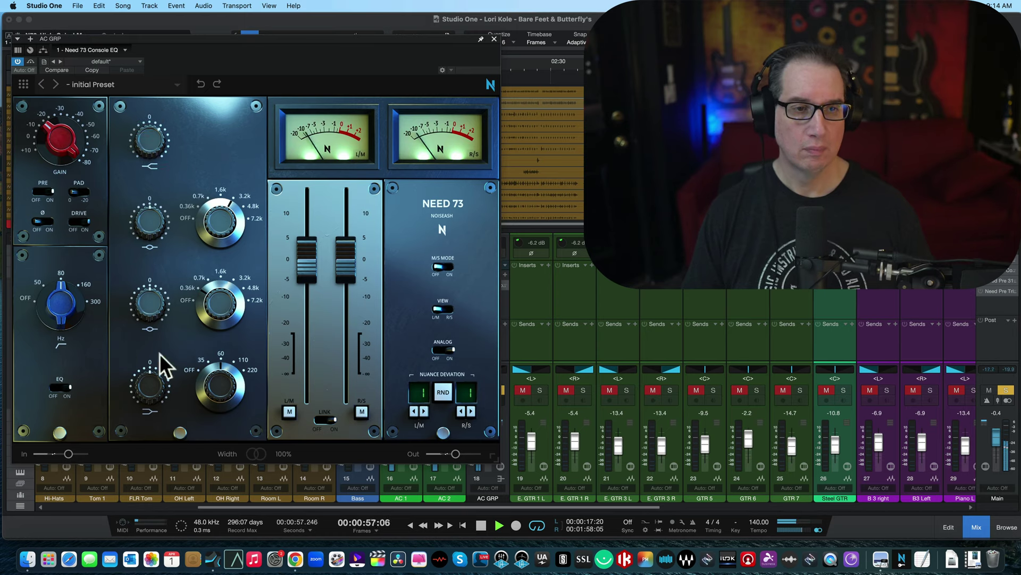
left_click_drag(146, 303, 148, 234)
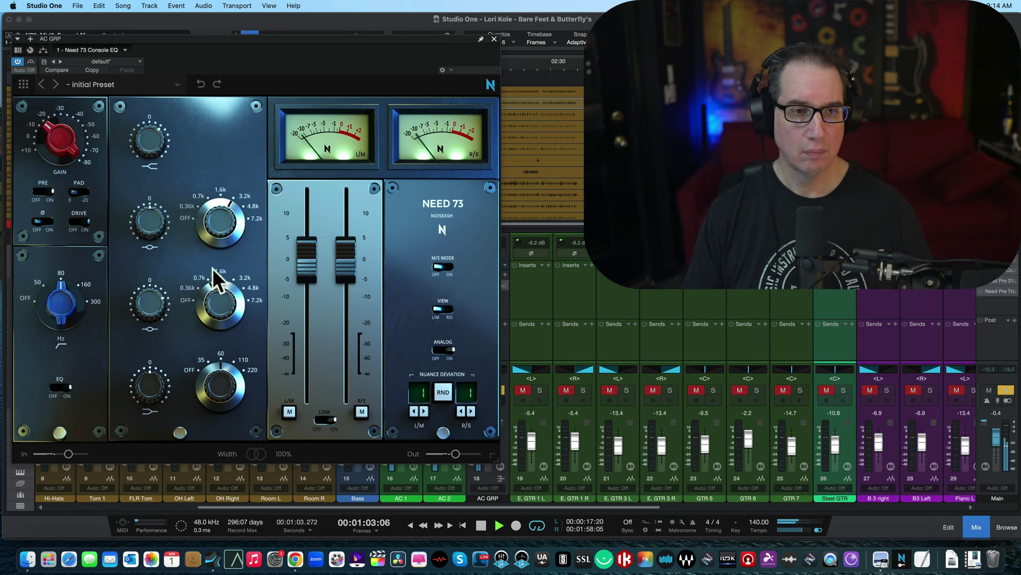
left_click_drag(213, 269, 152, 292)
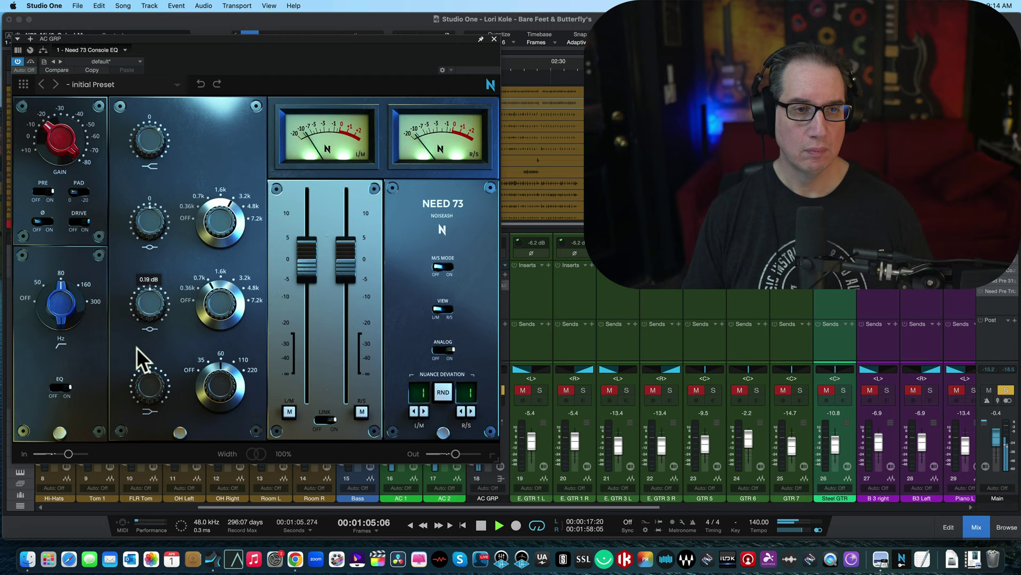
left_click_drag(136, 347, 136, 350)
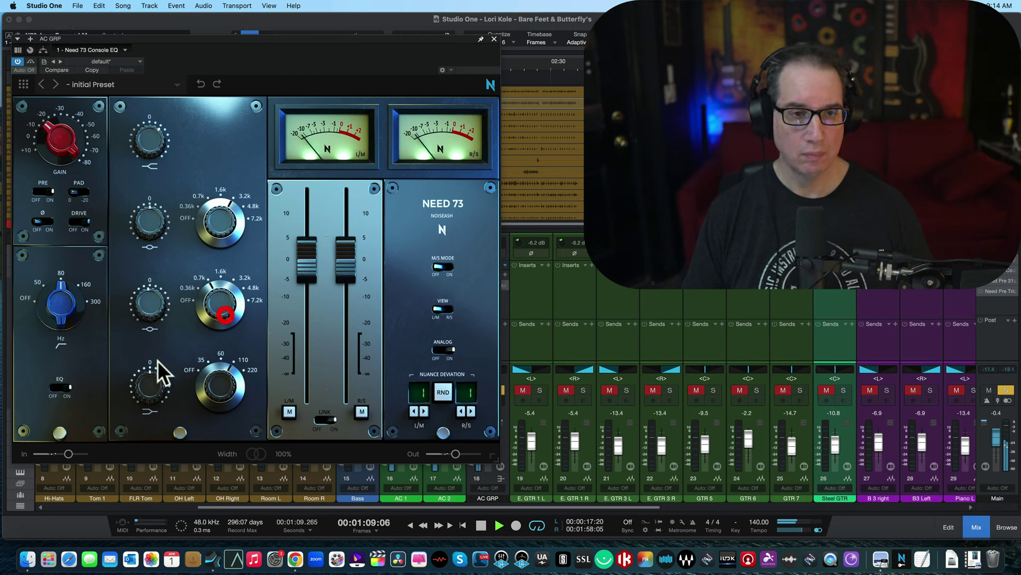
left_click_drag(149, 374, 152, 359)
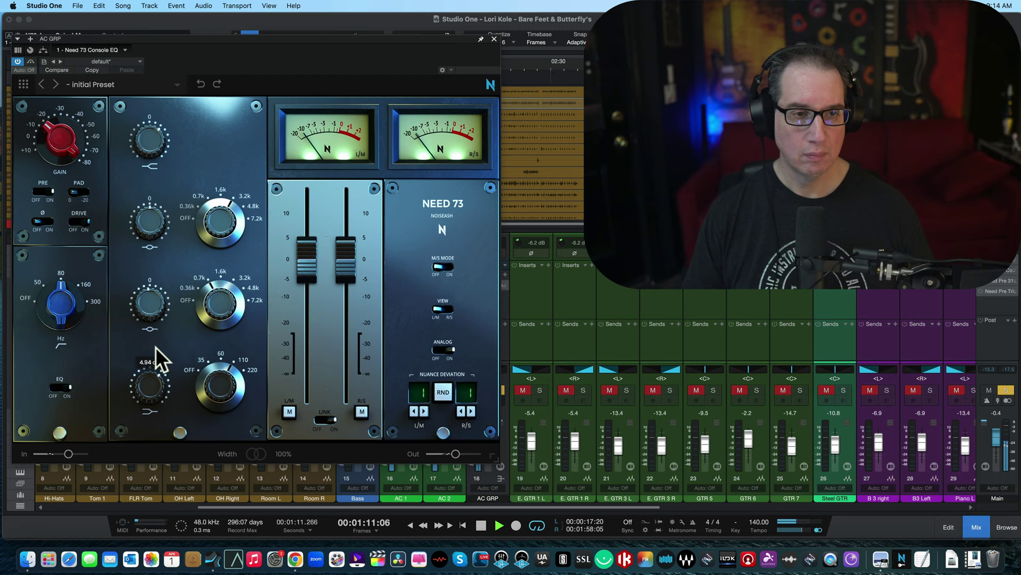
double_click(155, 354)
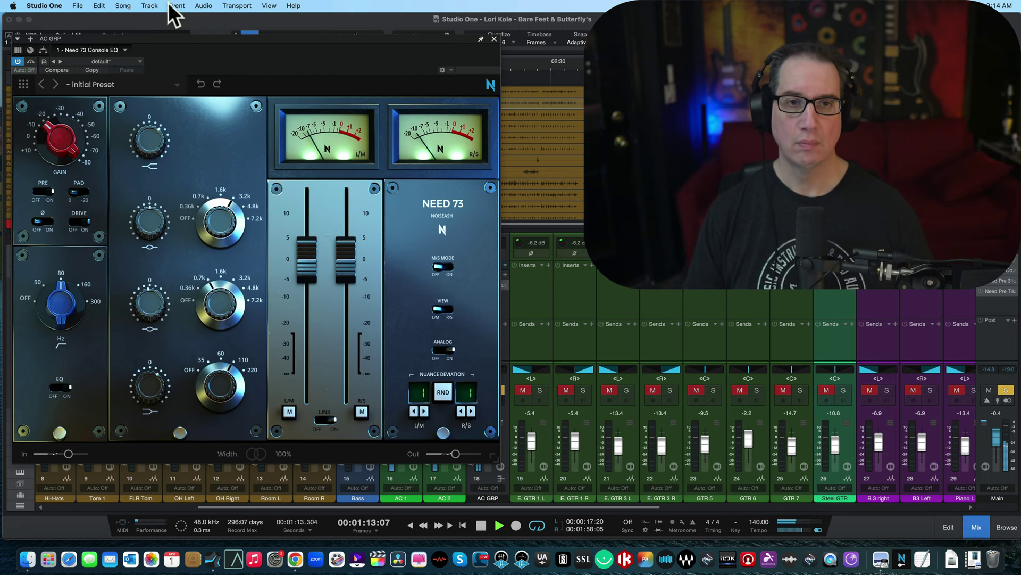
Compare the AC group with the Need 73 bypassed and active, and stop playback.
left_click(32, 63)
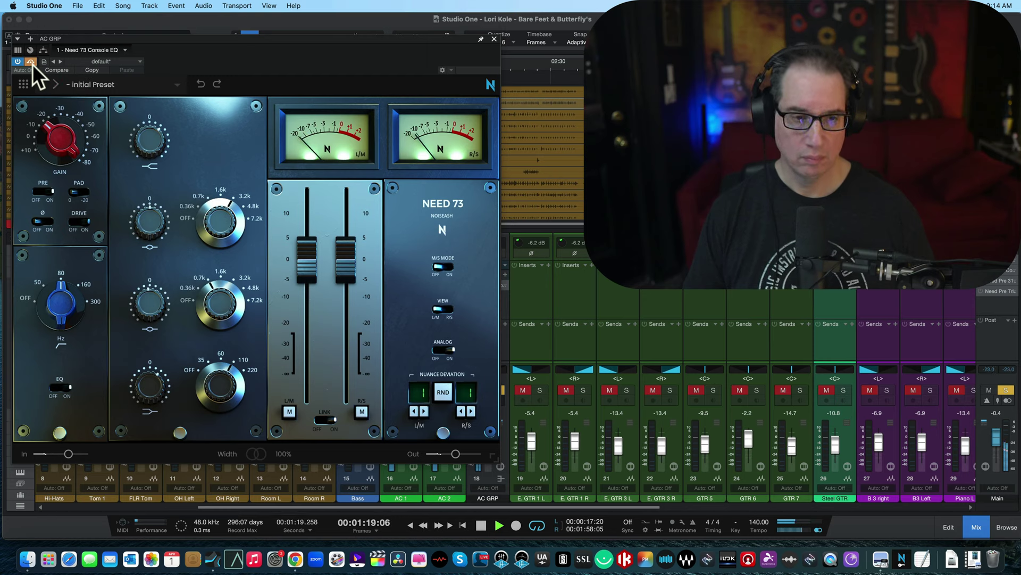
left_click(33, 64)
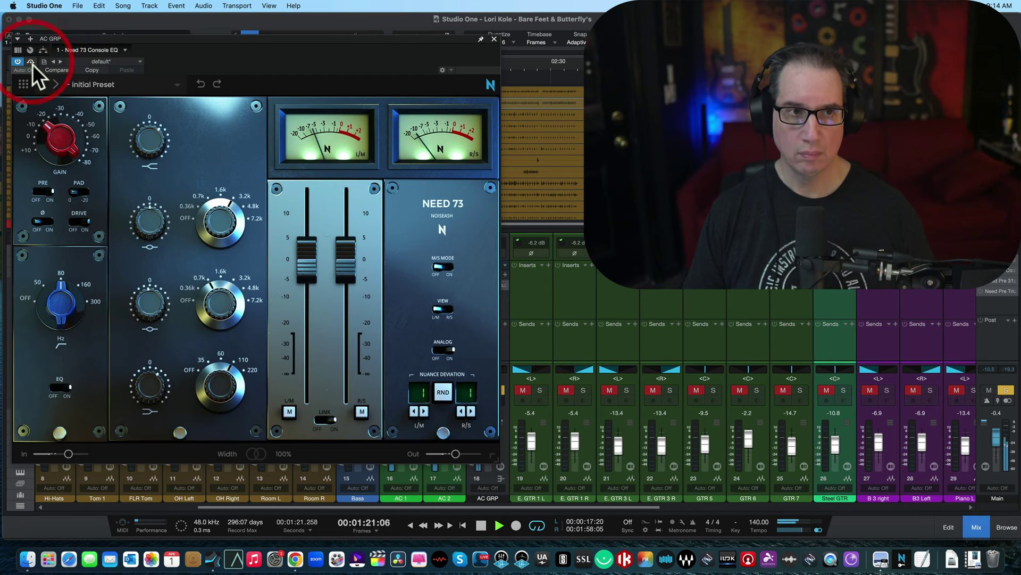
key("space")
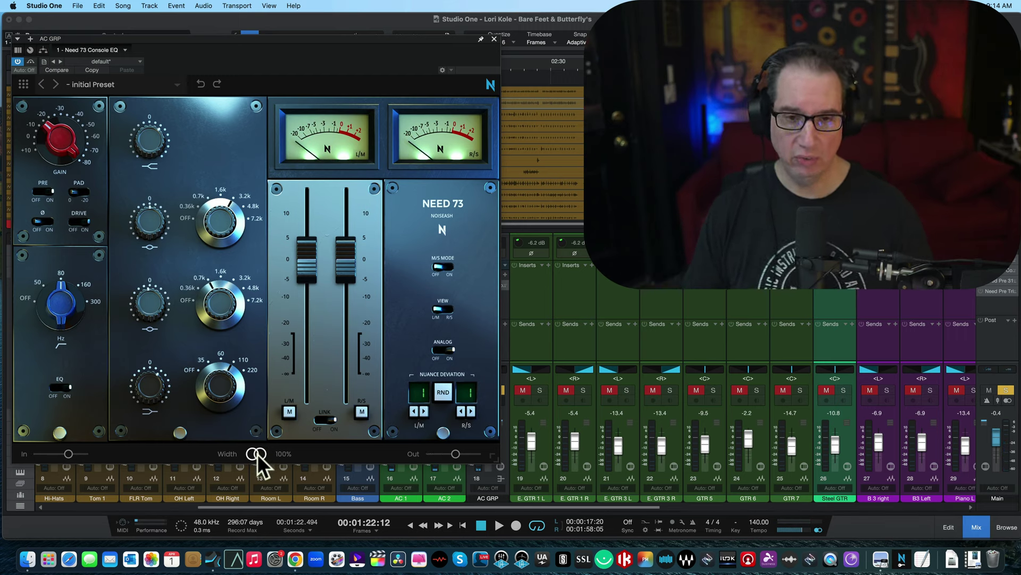
Widen the AC group's stereo width to 200% during playback.
key("space")
left_click_drag(258, 456, 250, 277)
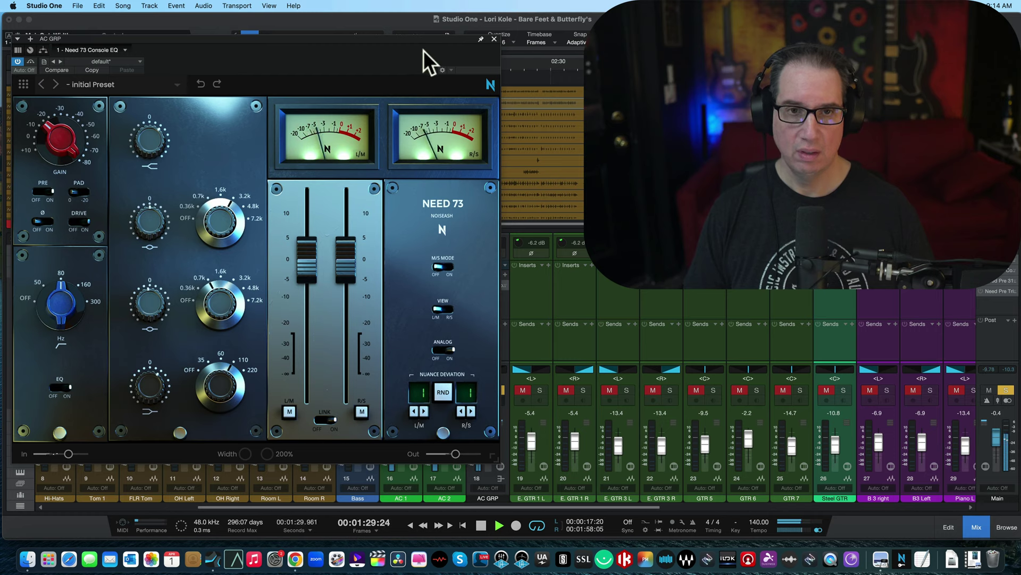
key("space")
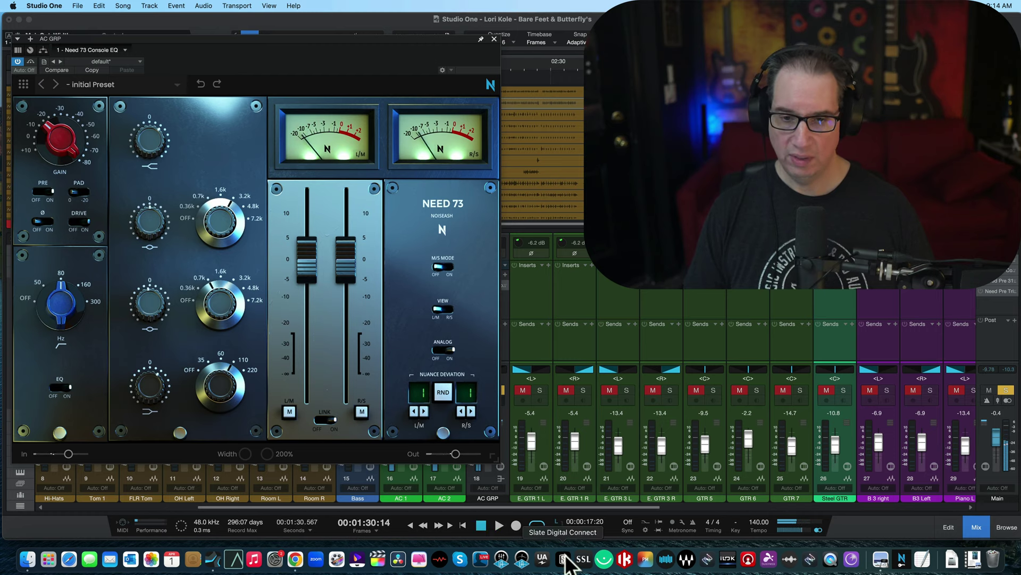
Solo the kick and snare groups along with the AC group and start playback.
left_click(561, 500)
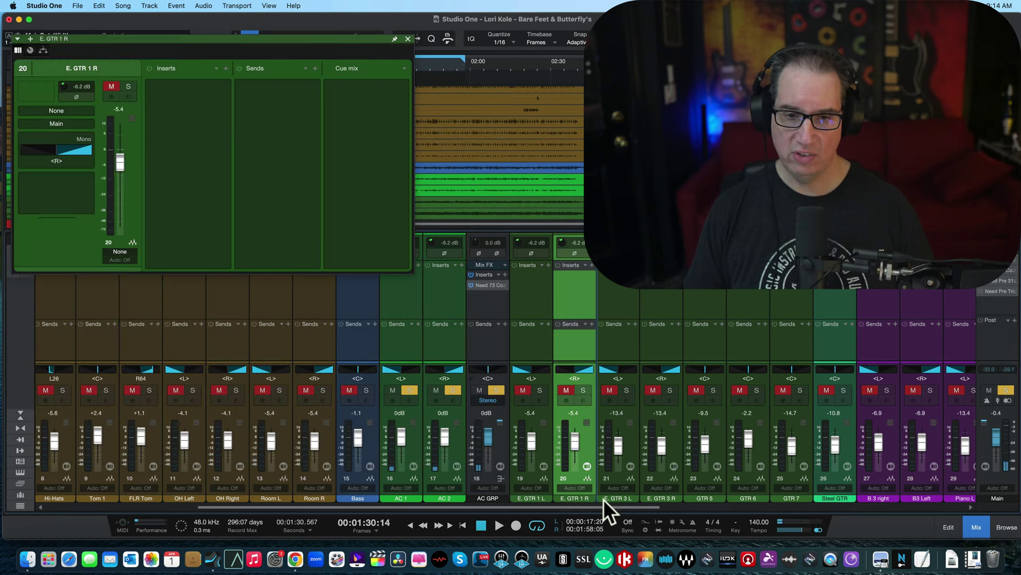
left_click(408, 40)
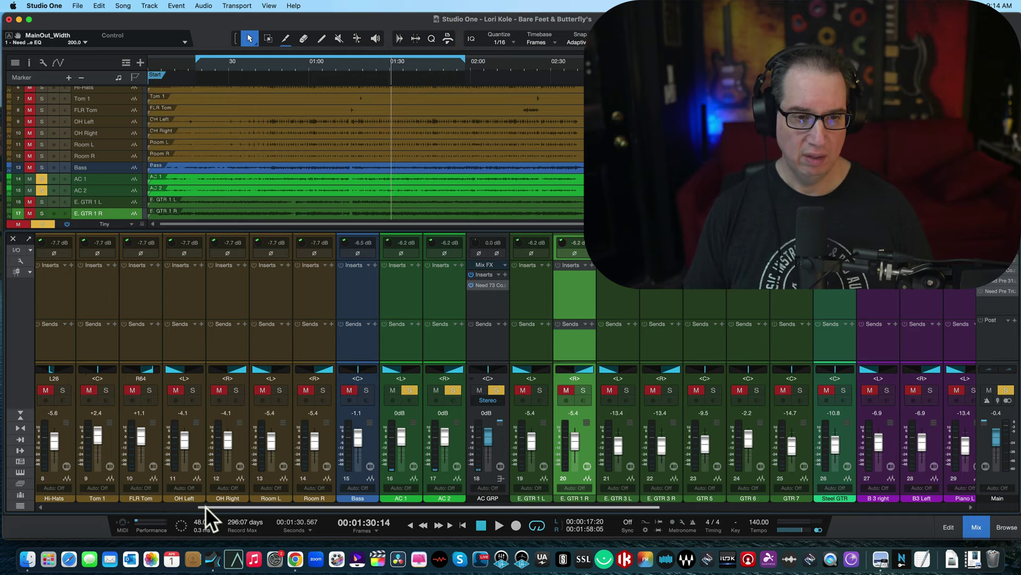
left_click_drag(205, 507, 6, 506)
left_click(152, 389)
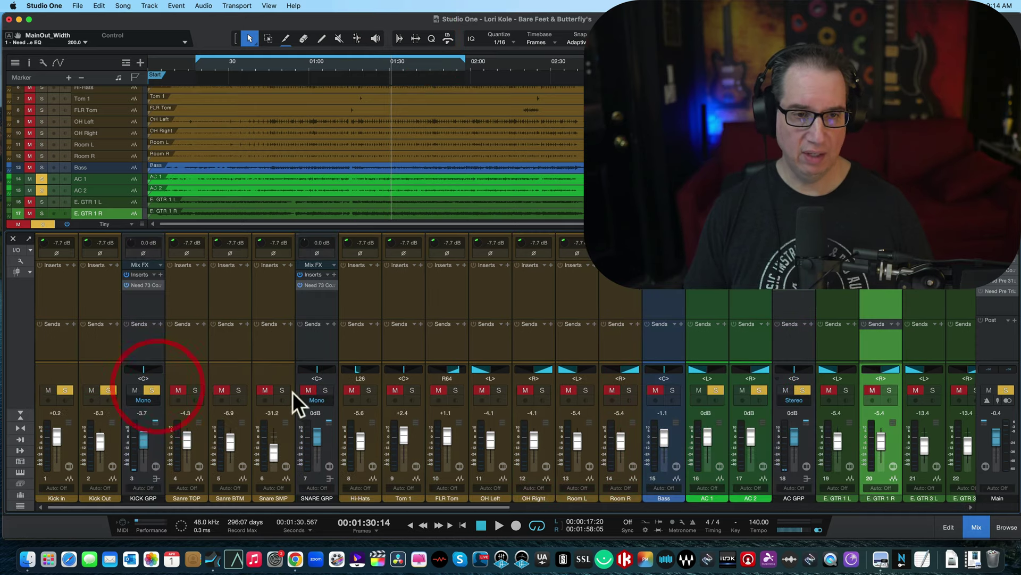
left_click(325, 390)
key("space")
Reopen the AC group's Need 73 and vary its stereo width while listening in context, ending at 200%.
left_click_drag(277, 509, 479, 501)
double_click(421, 285)
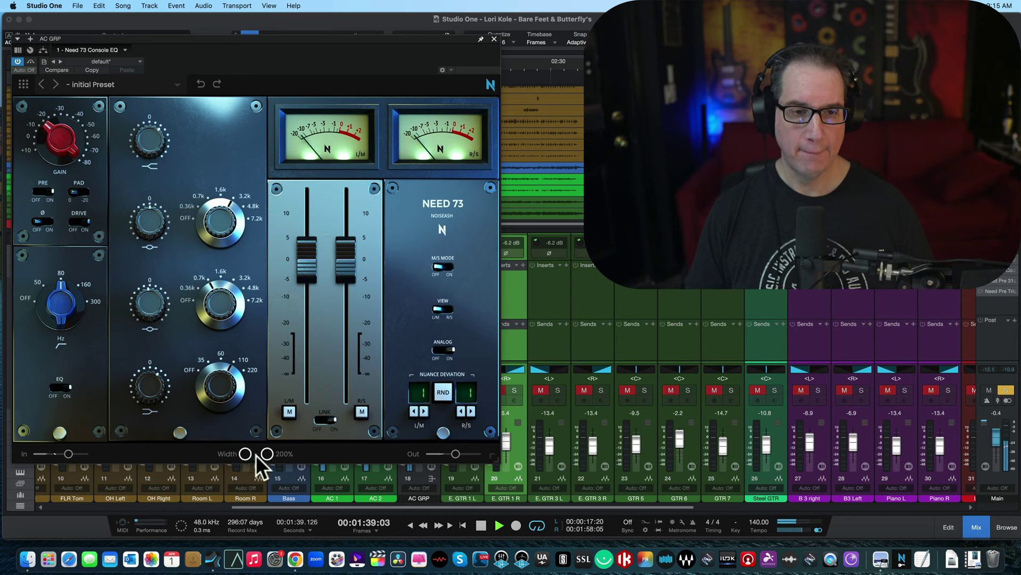
left_click(261, 441)
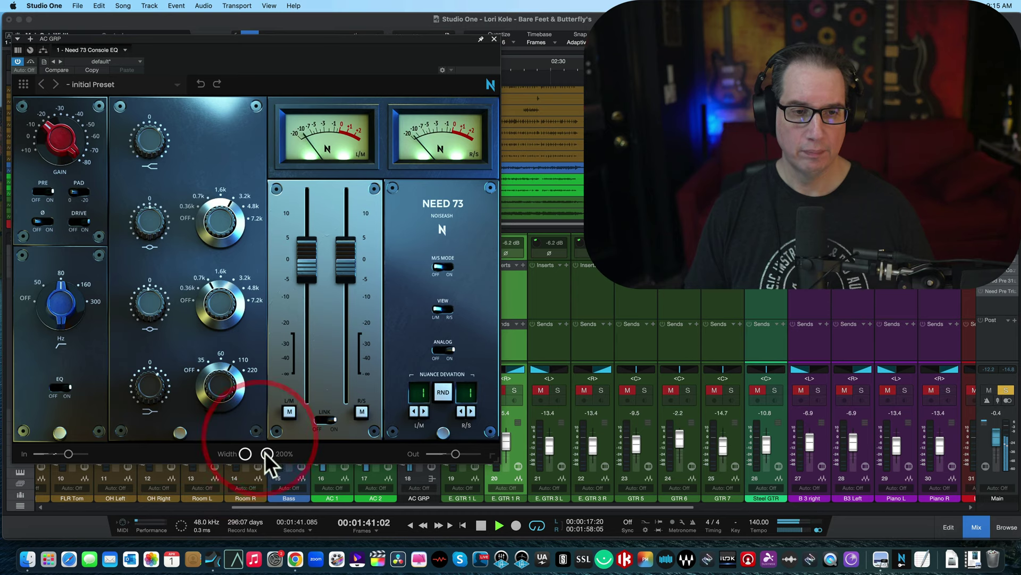
left_click_drag(265, 453, 202, 183)
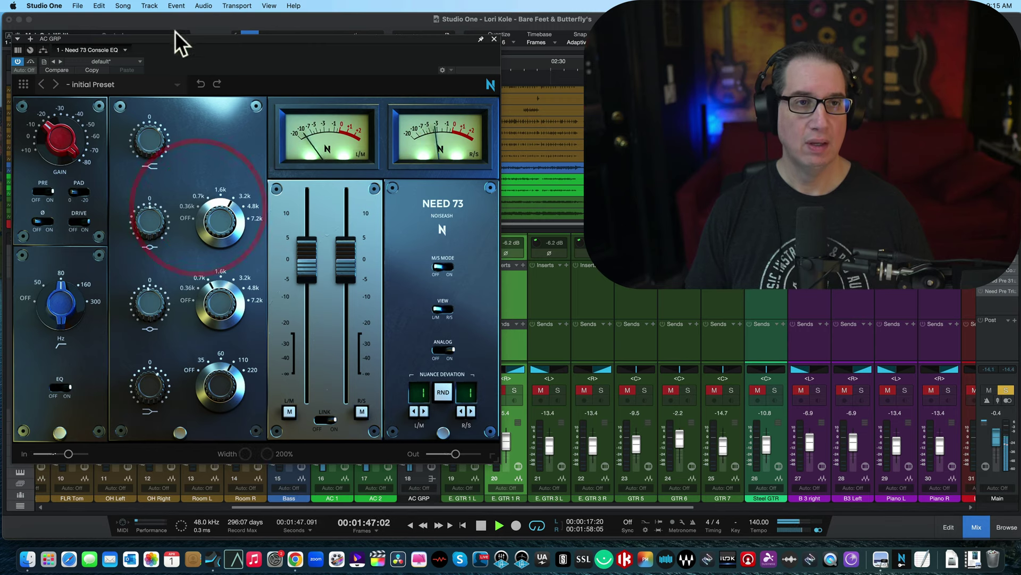
Adjust the AC group's high-mid frequency and boost its gain, and randomize the nuance deviation channels.
left_click_drag(170, 40, 168, 28)
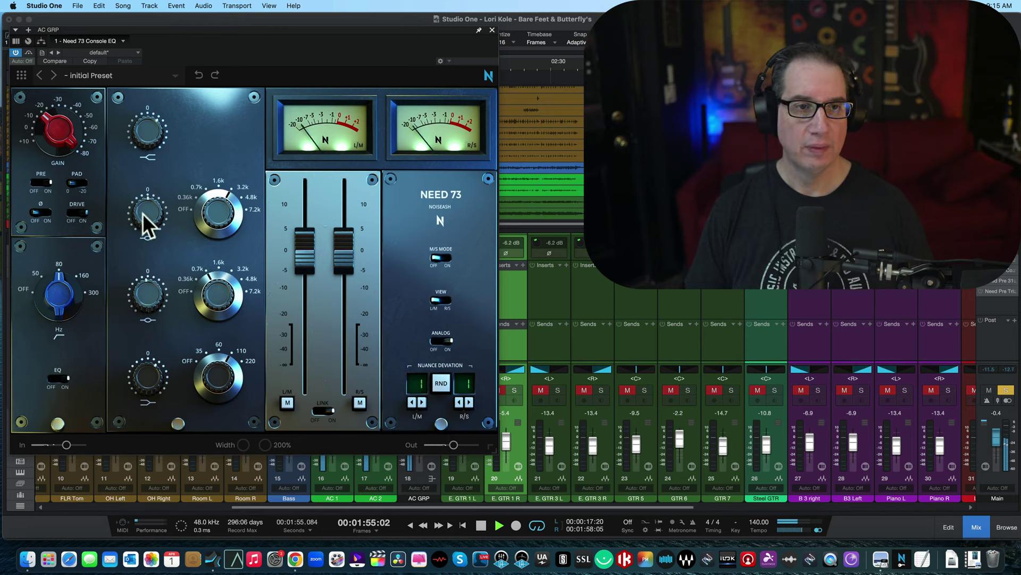
left_click_drag(212, 216, 222, 169)
mouse_move(142, 197)
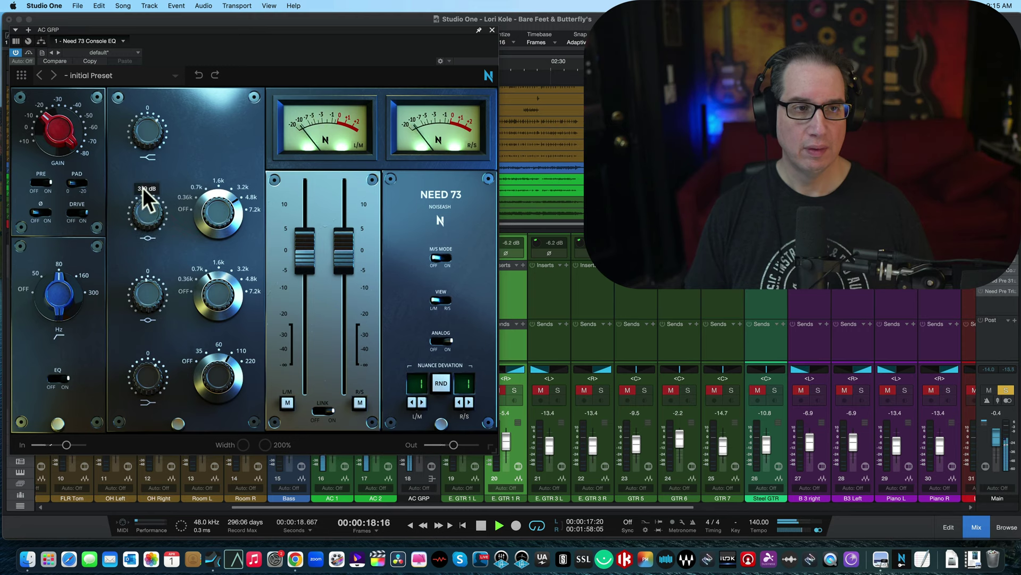
left_click_drag(143, 187, 143, 188)
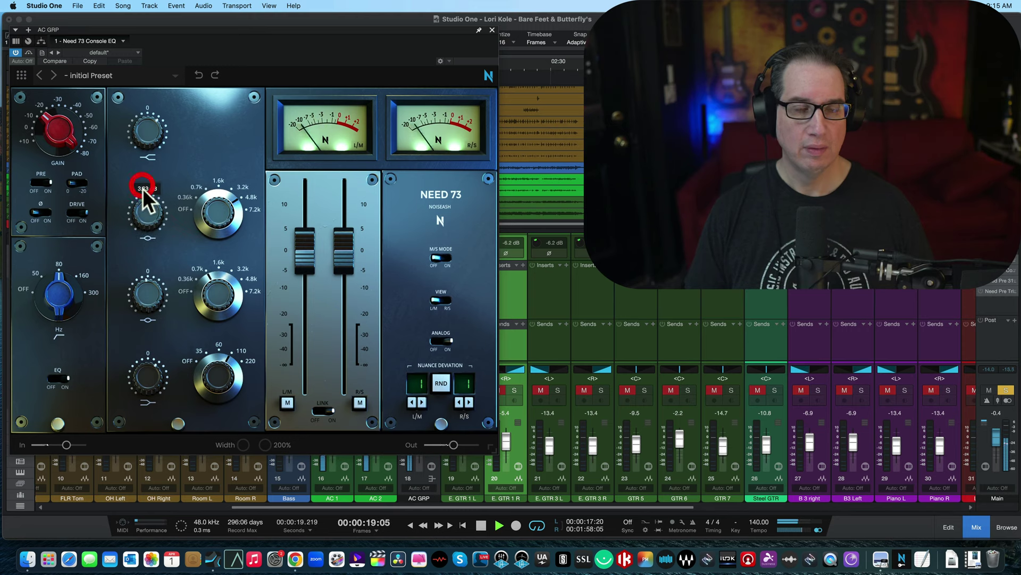
left_click(445, 381)
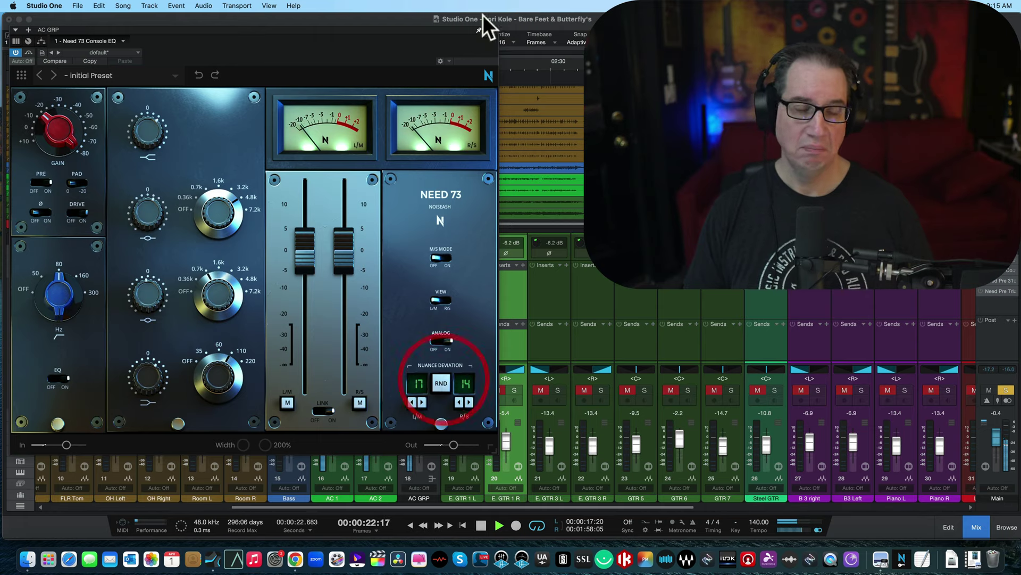
With playback from about 0:44, set the KICK GRP level to -2.4 dB and Snare SMP to -10.4 dB, and save the song.
left_click(492, 26)
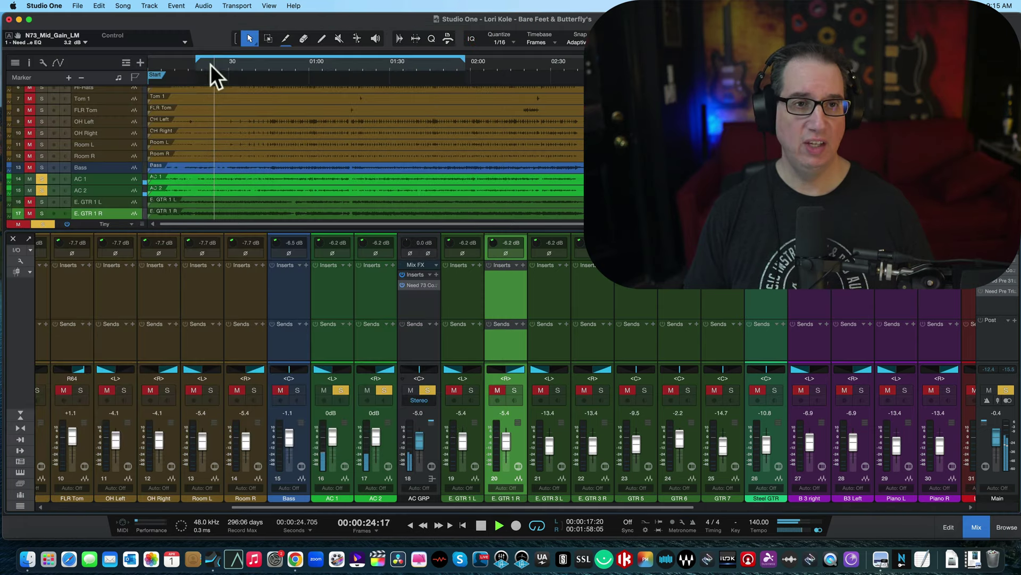
left_click(264, 62)
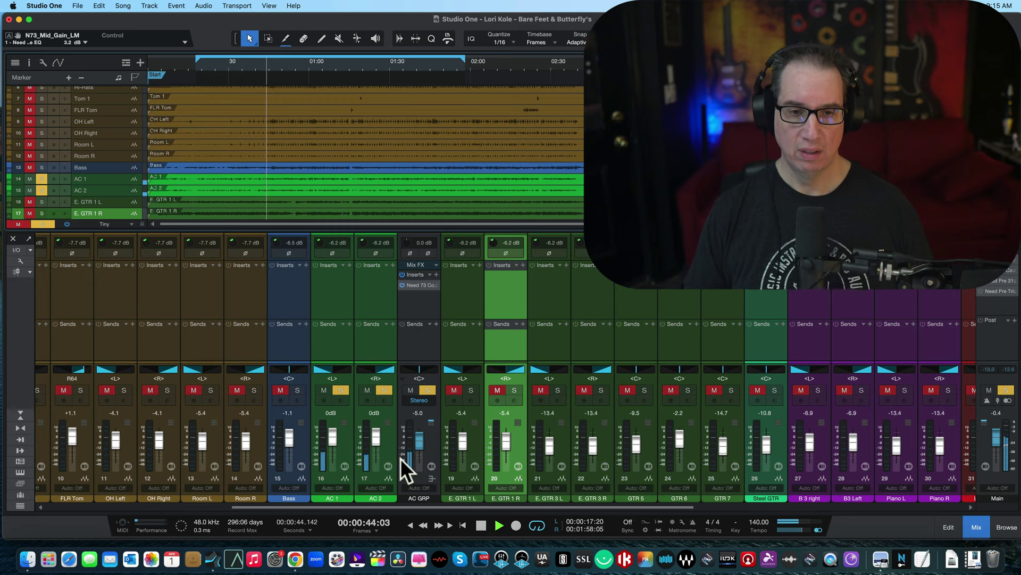
left_click_drag(420, 509, 21, 510)
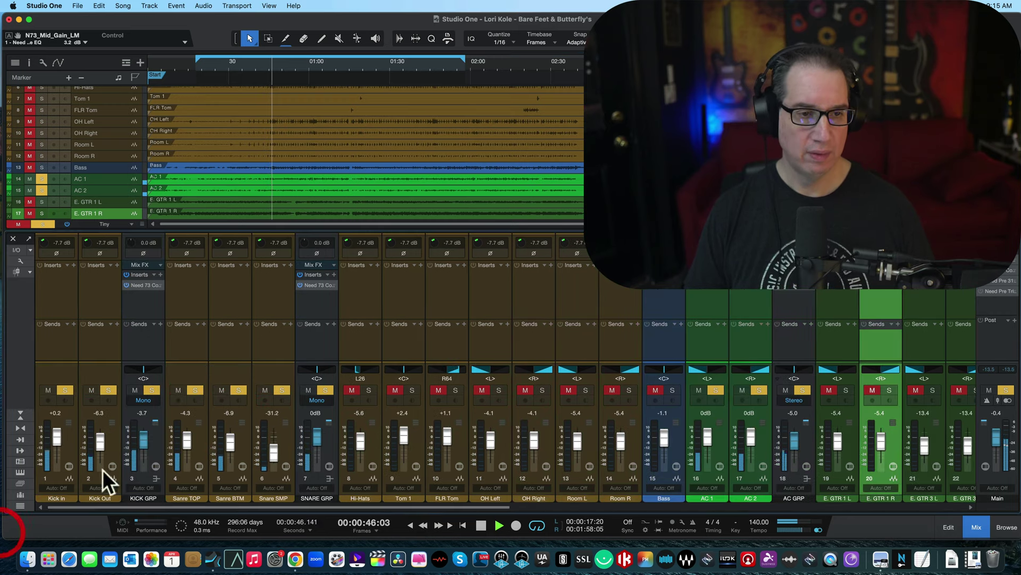
left_click_drag(144, 442, 140, 439)
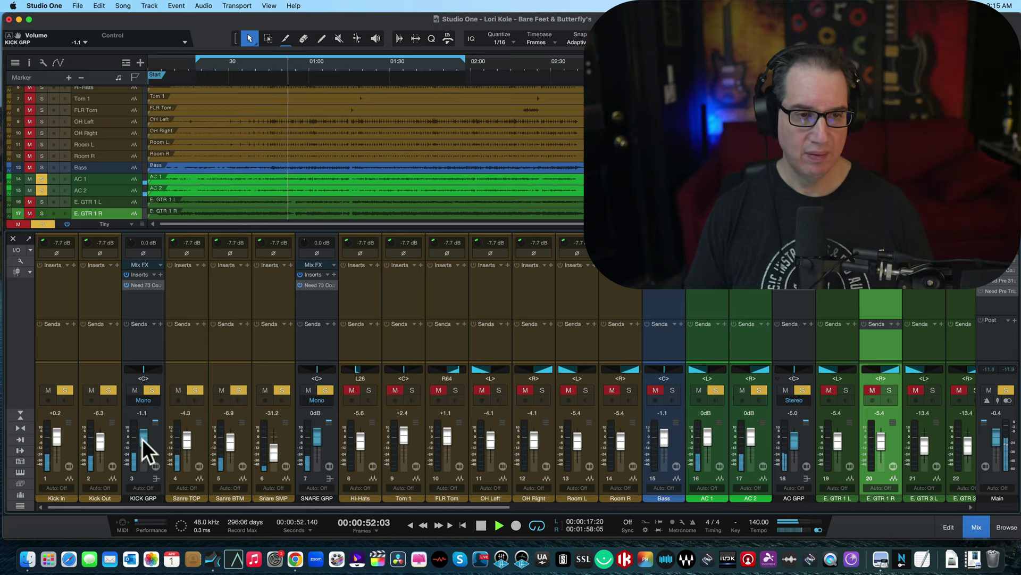
left_click_drag(142, 438, 143, 442)
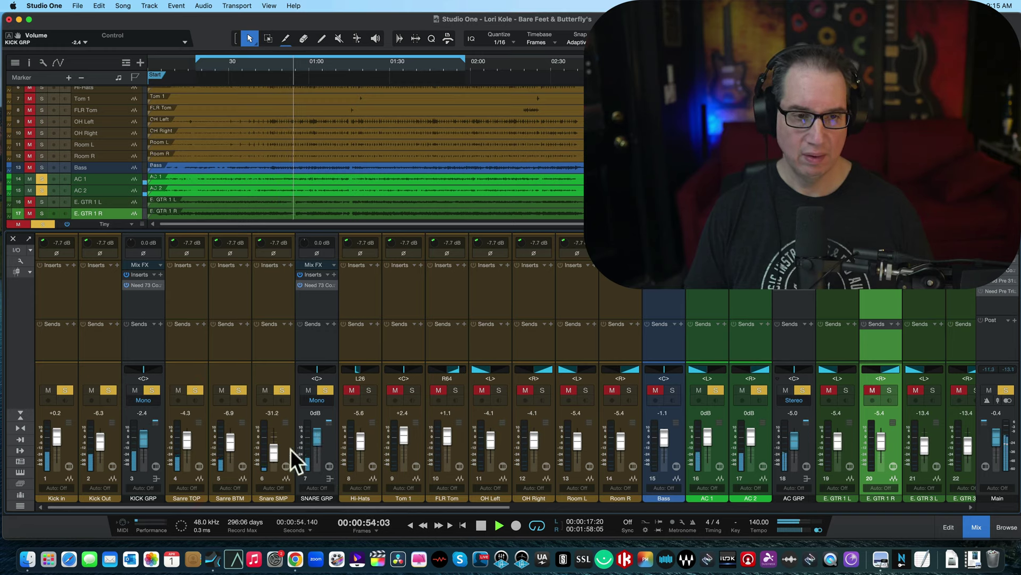
left_click_drag(274, 452, 270, 444)
key("super+s")
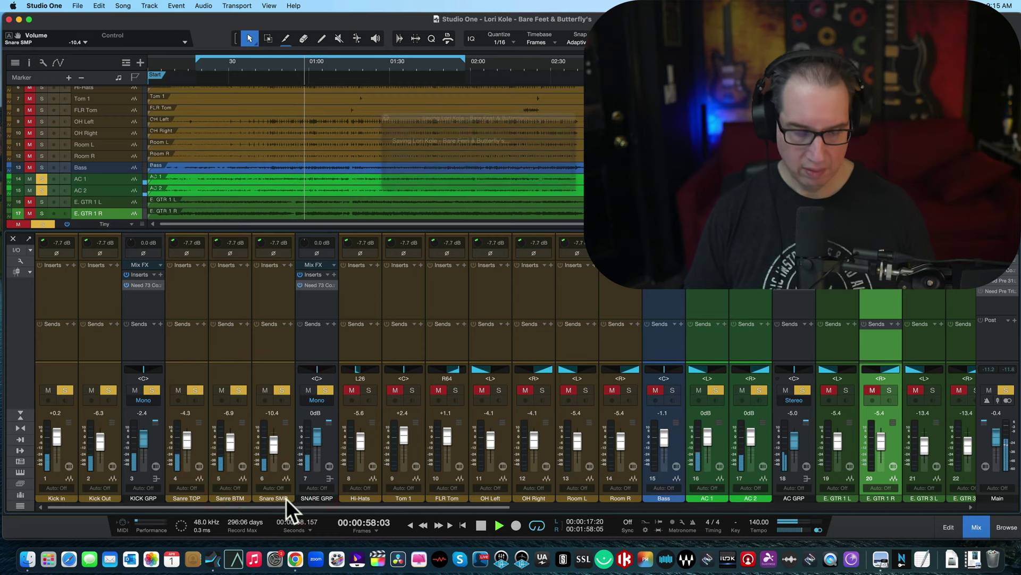
Open the DRUM BUS Need 73 Console EQ, solo only the drum bus, and audition it briefly.
left_click_drag(298, 507, 552, 497)
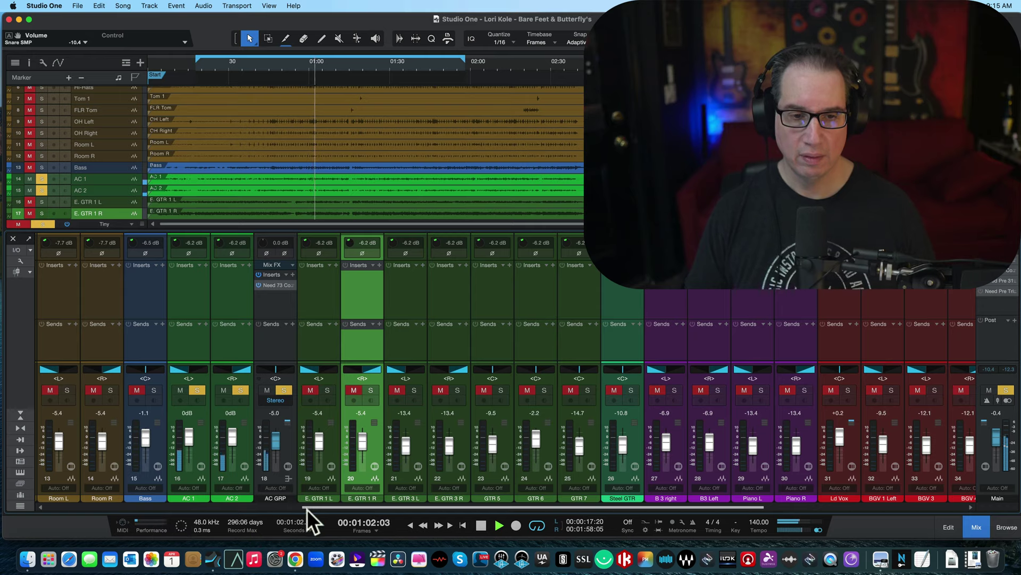
left_click_drag(313, 506, 576, 509)
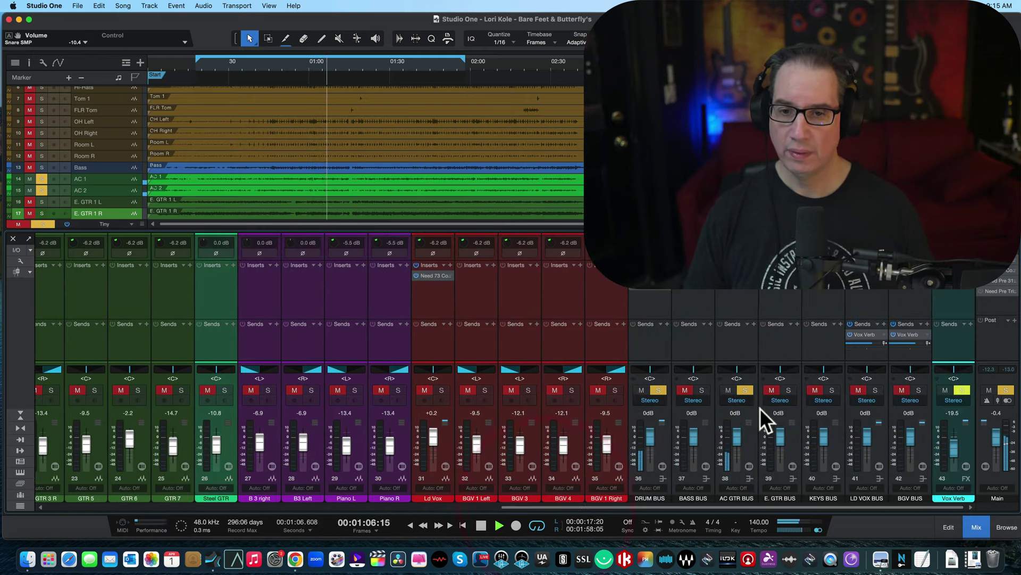
left_click(648, 289)
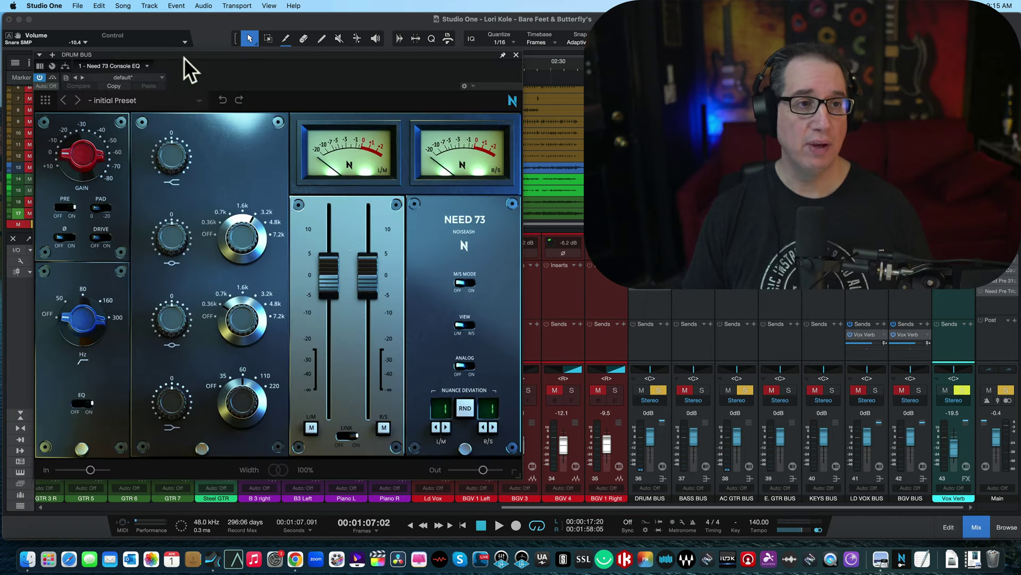
left_click_drag(184, 58, 170, 47)
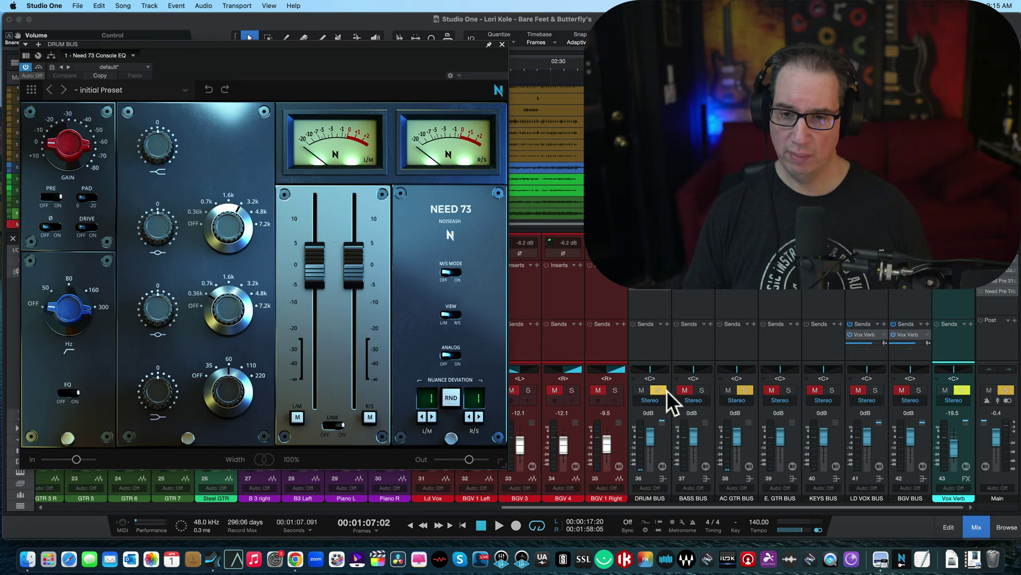
left_click(659, 390)
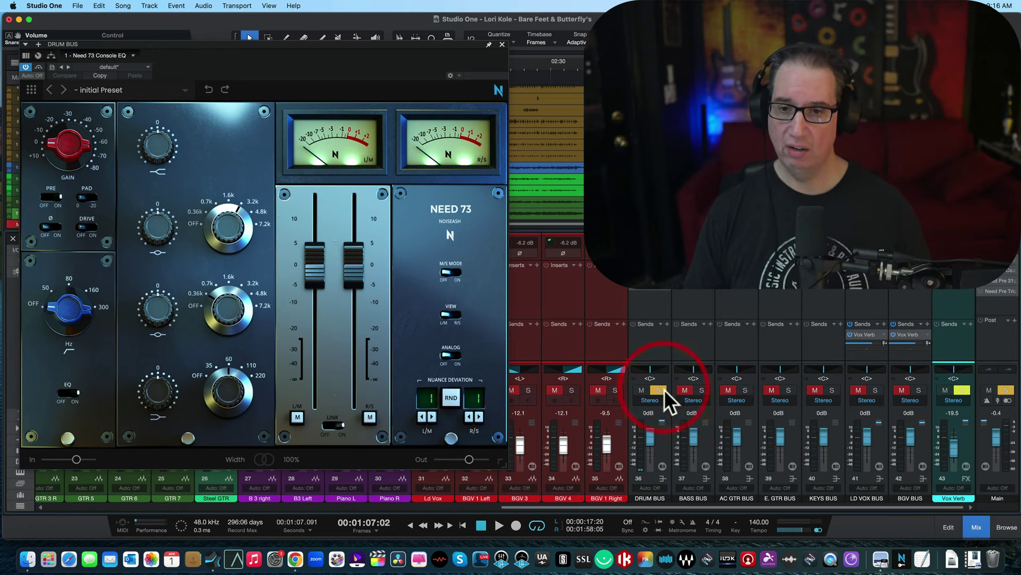
key("space")
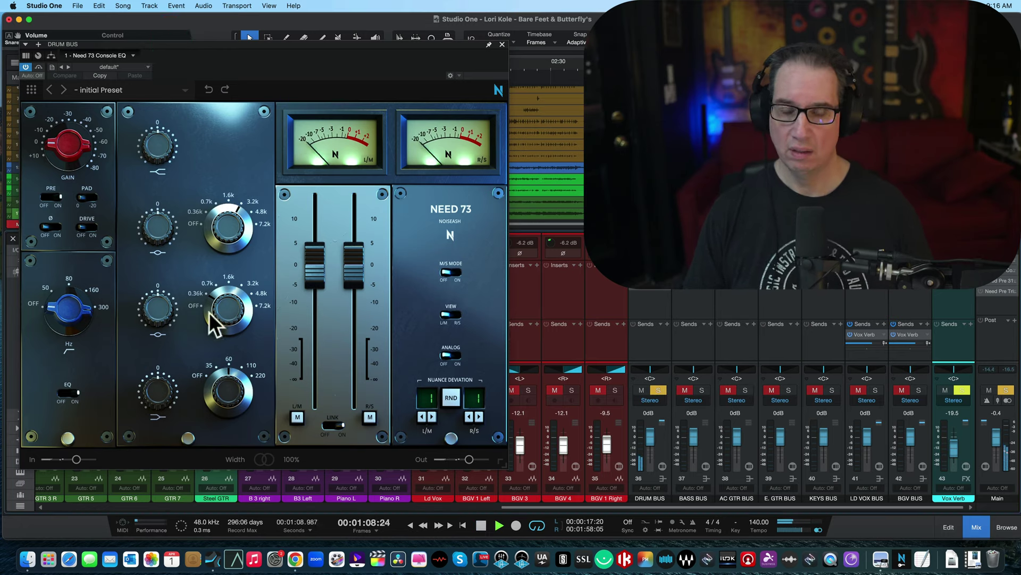
key("space")
Solo the KICK GRP with the rest of the drums and lower the Snare SMP level to -26.0 dB during playback.
left_click(502, 44)
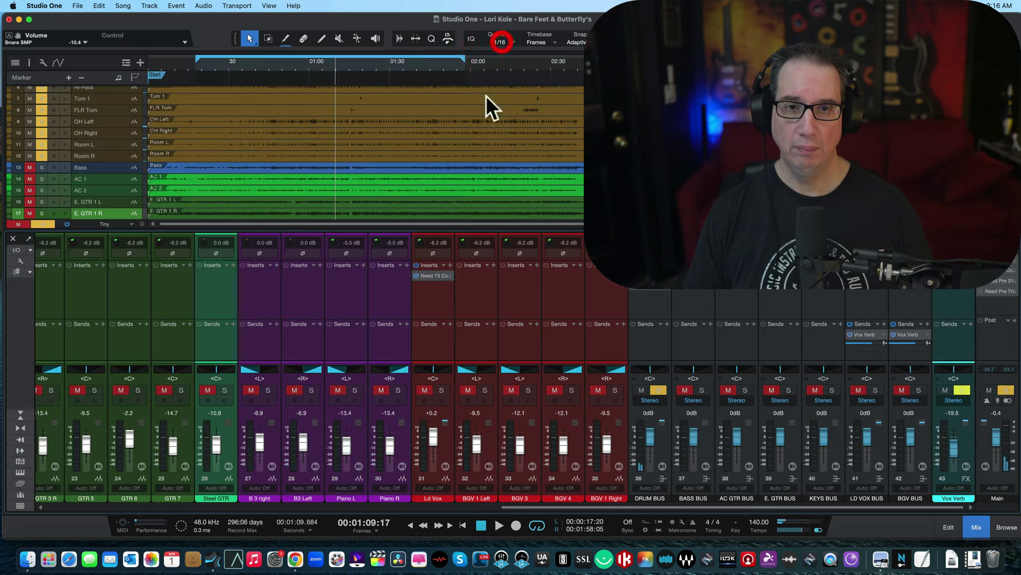
left_click_drag(519, 507, 6, 554)
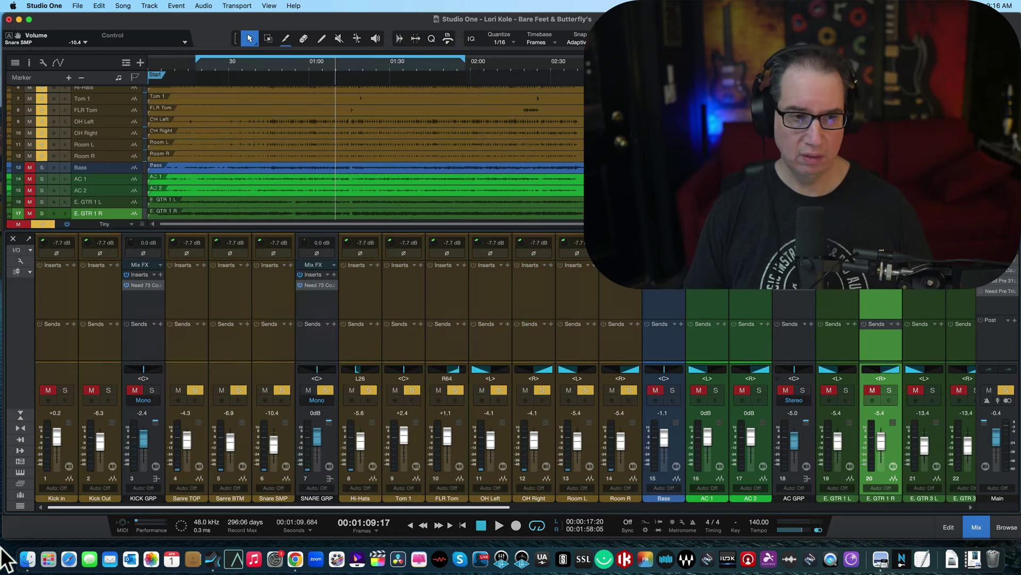
left_click(154, 390)
key("space")
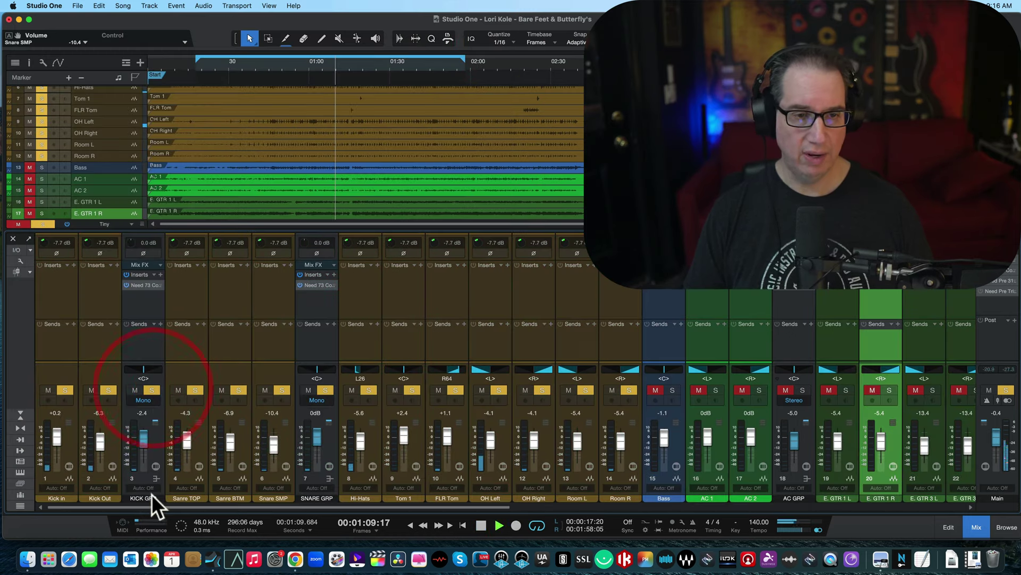
left_click_drag(266, 448, 273, 453)
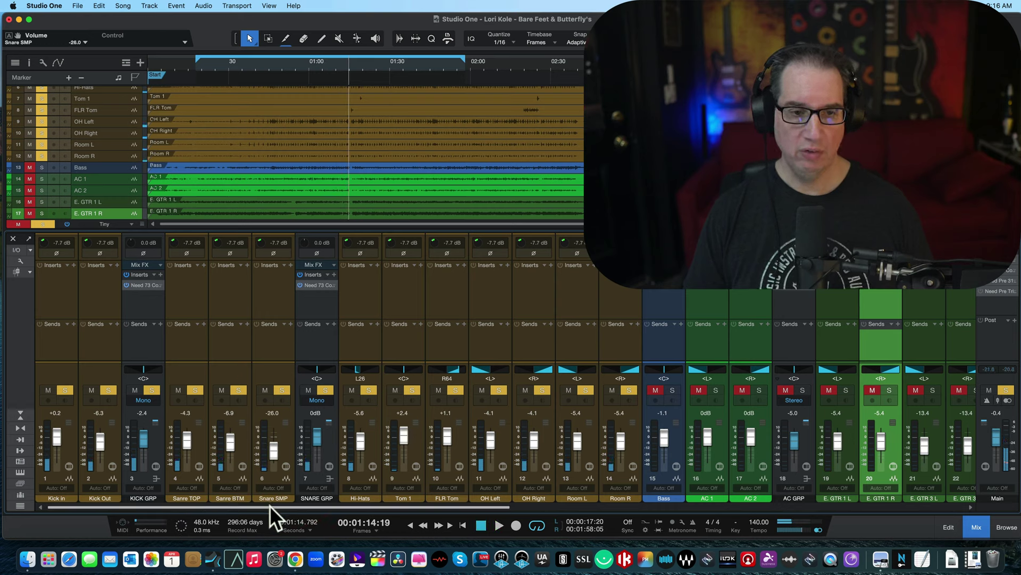
Reopen the DRUM BUS Need 73, start playback, and try its high-pass filter, drive and pad controls.
left_click_drag(270, 505, 685, 479)
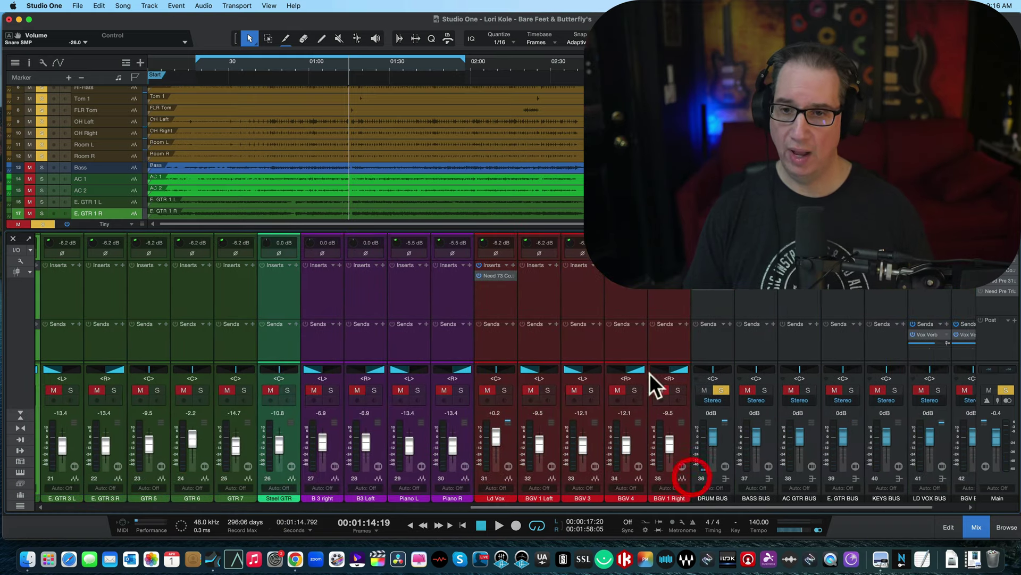
double_click(705, 285)
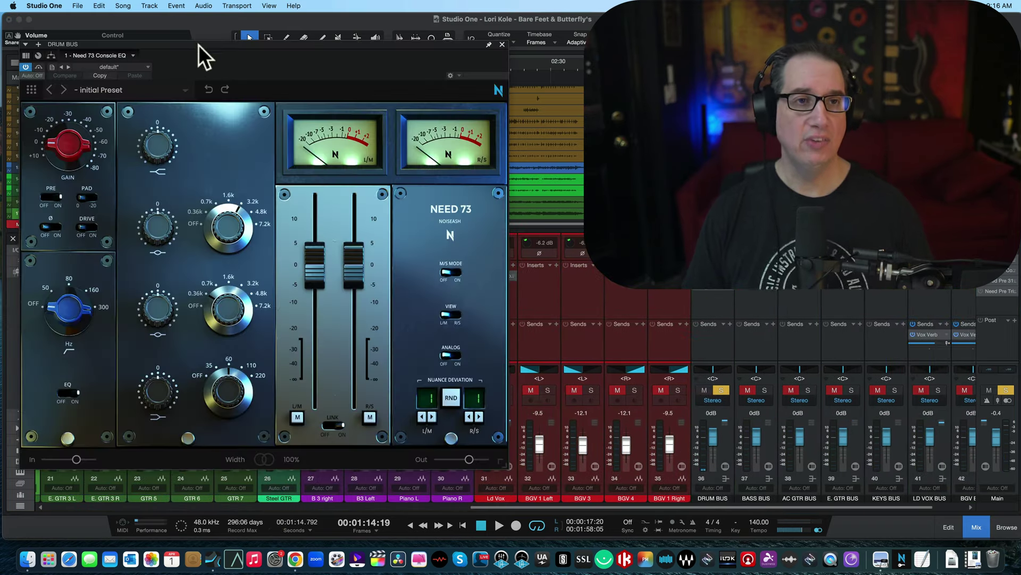
left_click_drag(199, 44, 193, 35)
key("space")
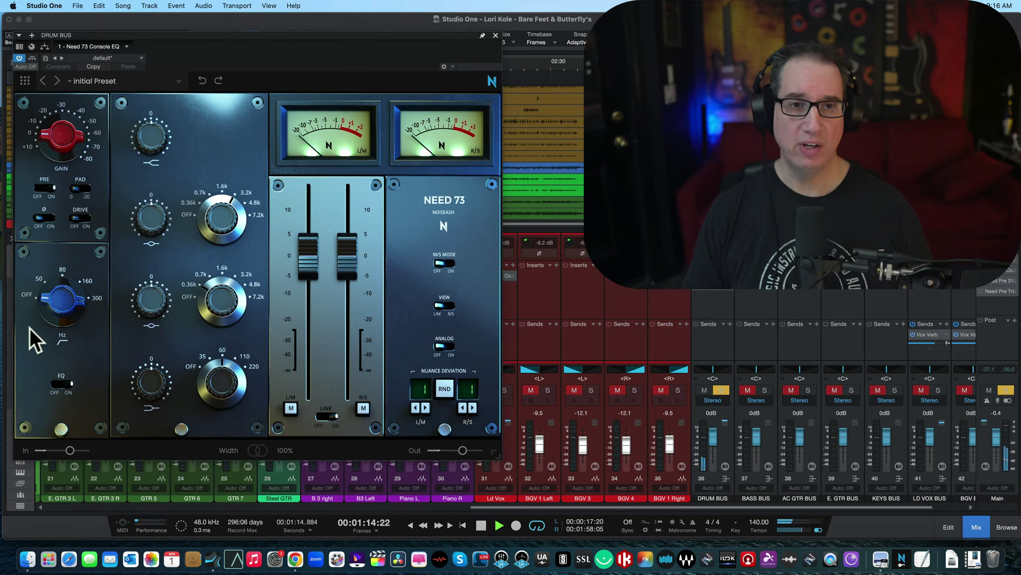
left_click_drag(55, 314, 28, 378)
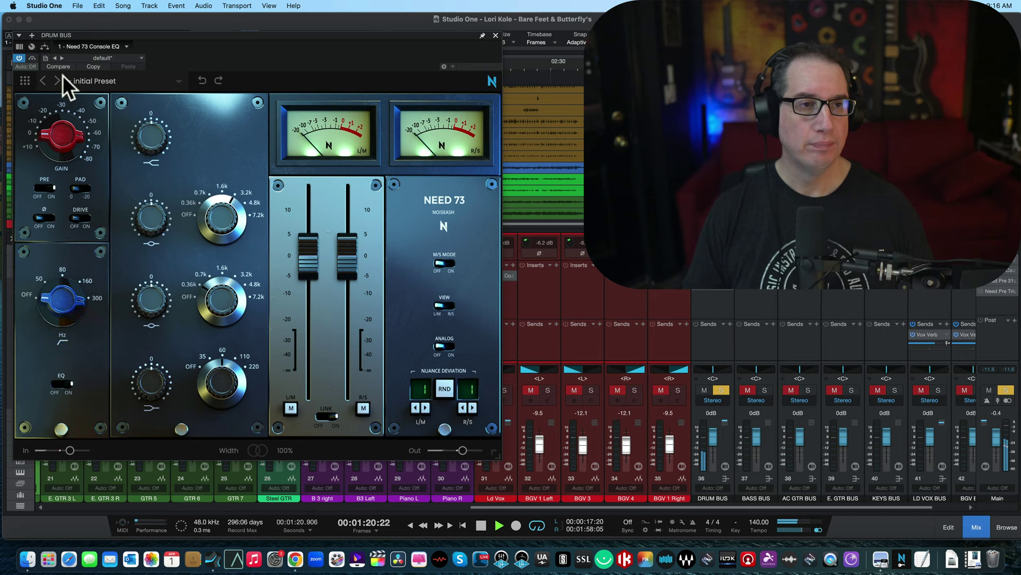
left_click(85, 217)
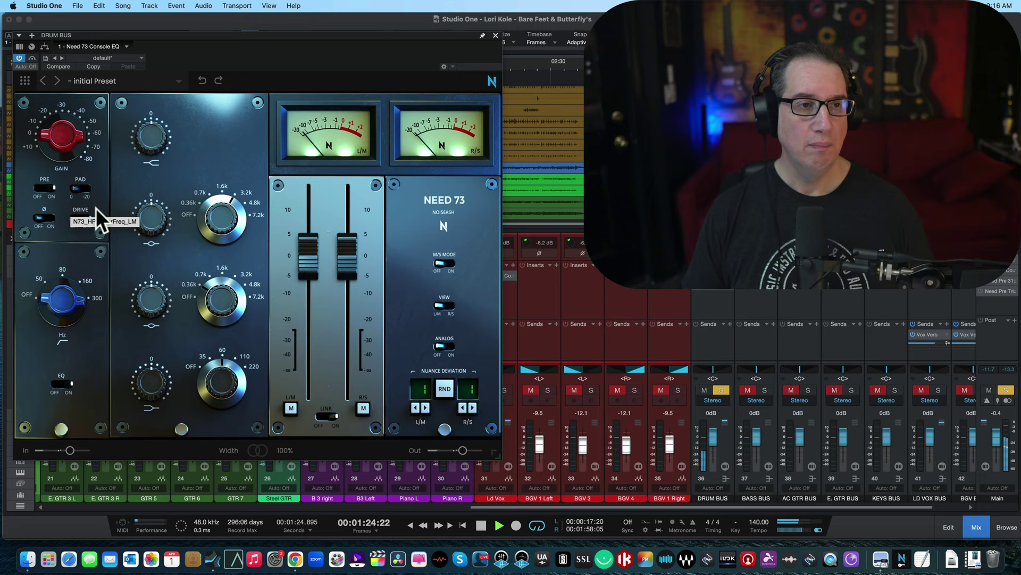
left_click(85, 191)
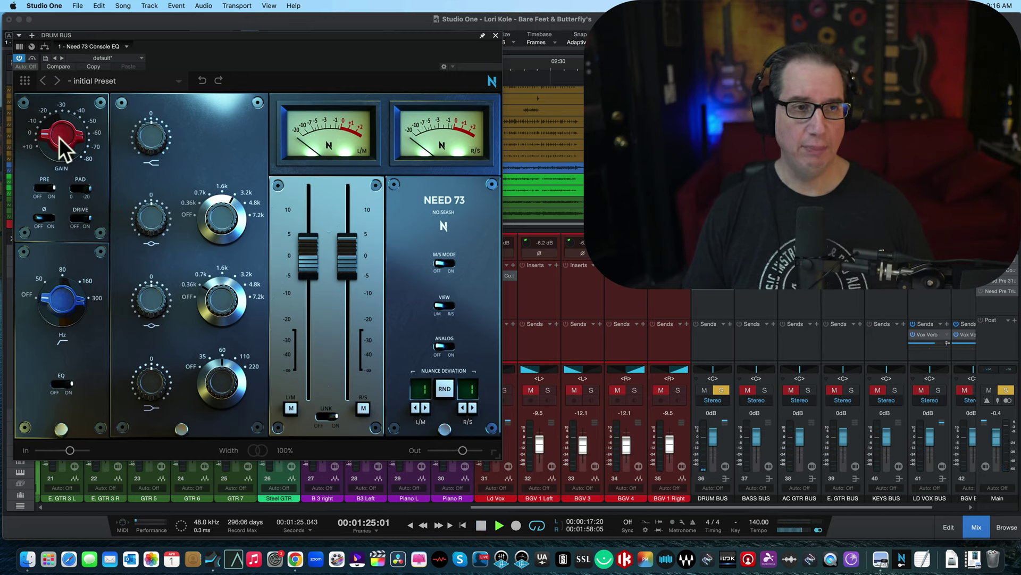
Raise the drum bus preamp gain to about 54 dB and compare the sound against bypass.
left_click_drag(59, 137, 11, 4)
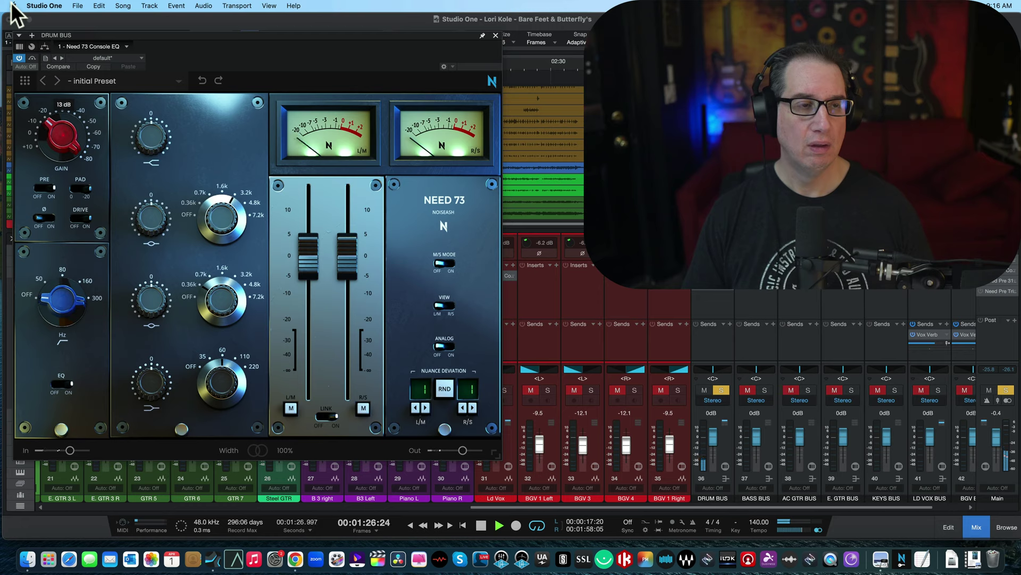
scroll(65, 126, "up", 4)
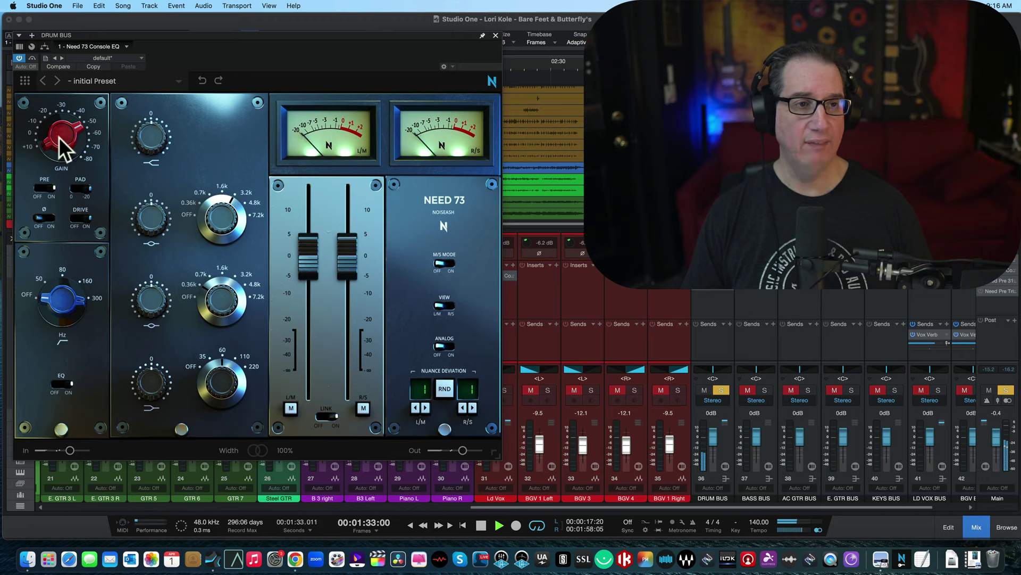
scroll(59, 136, "up", 3)
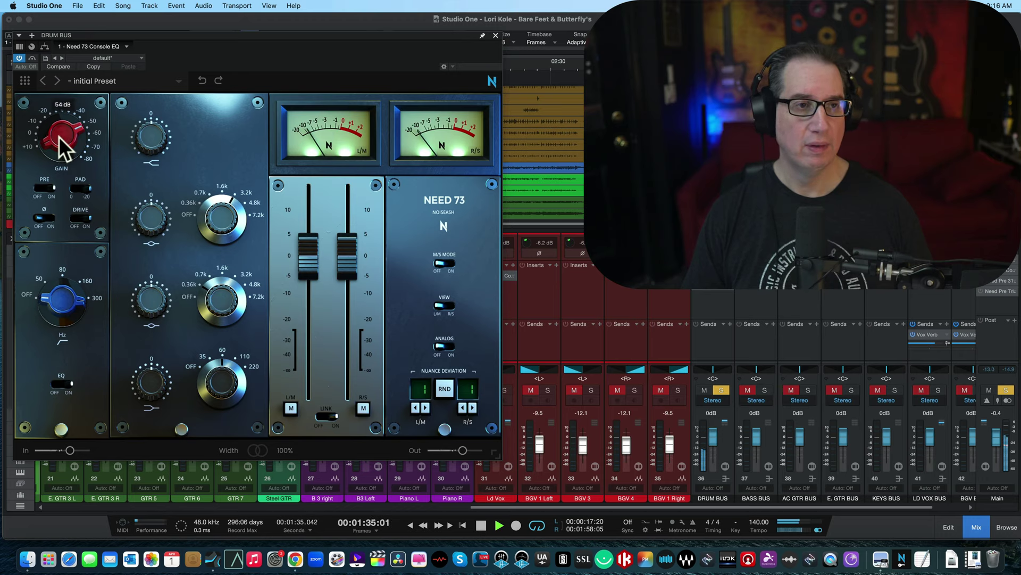
left_click(35, 60)
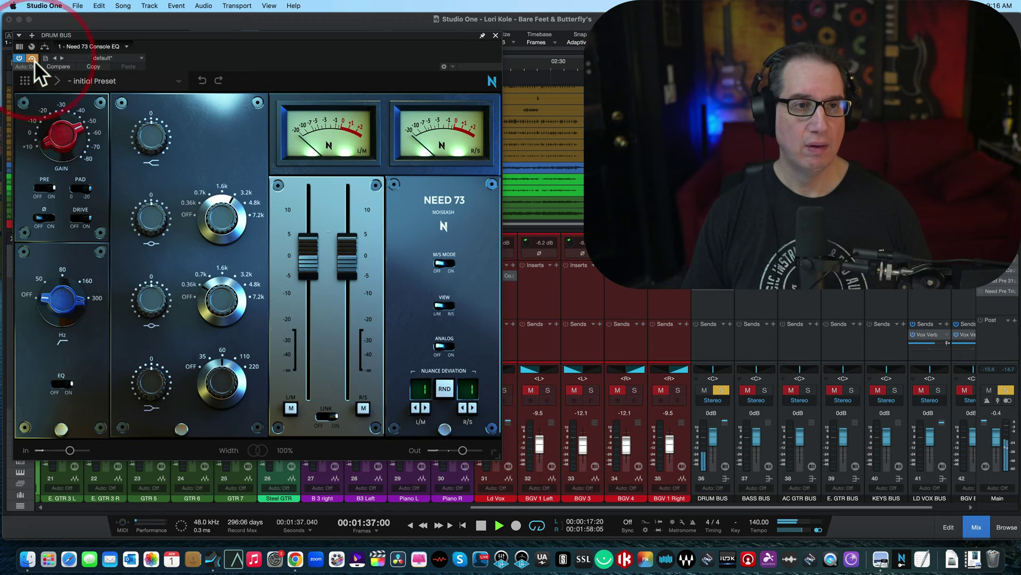
left_click(34, 60)
left_click(58, 138)
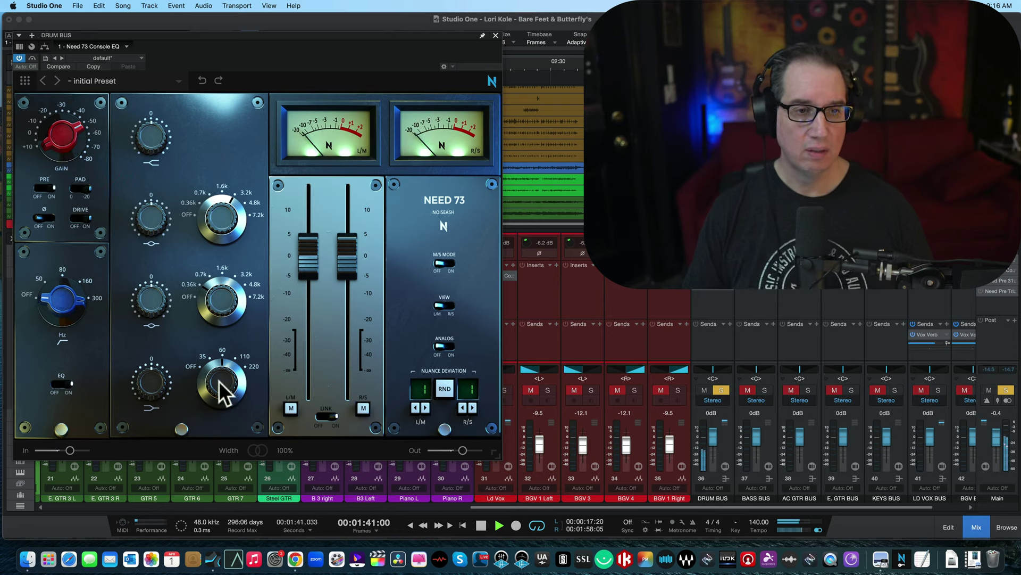
Adjust the drum bus EQ bands, with about 1.76 dB on the high shelf and 1.67 dB on the high-mid, and switch Analog on.
left_click(144, 356)
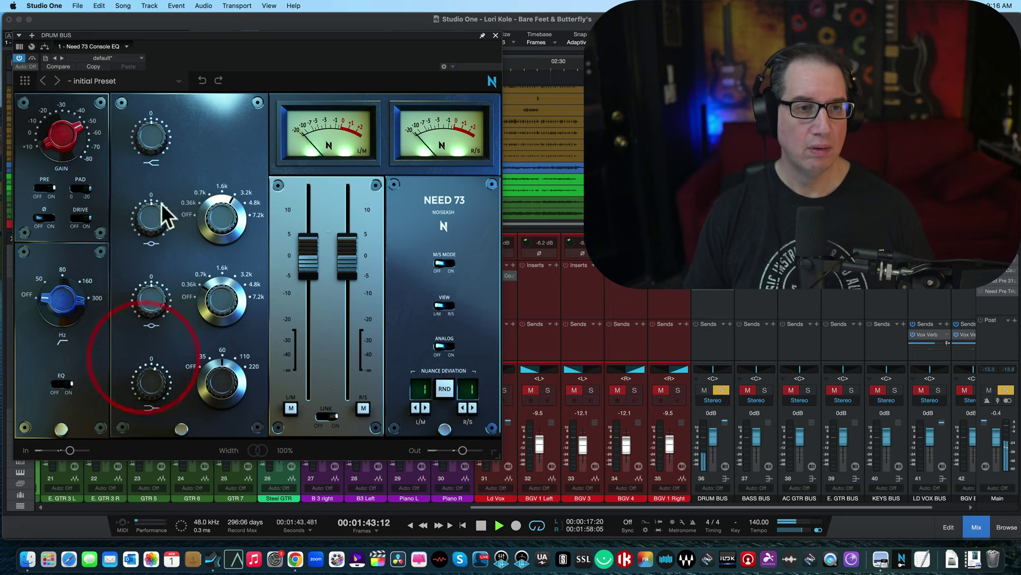
left_click(146, 322)
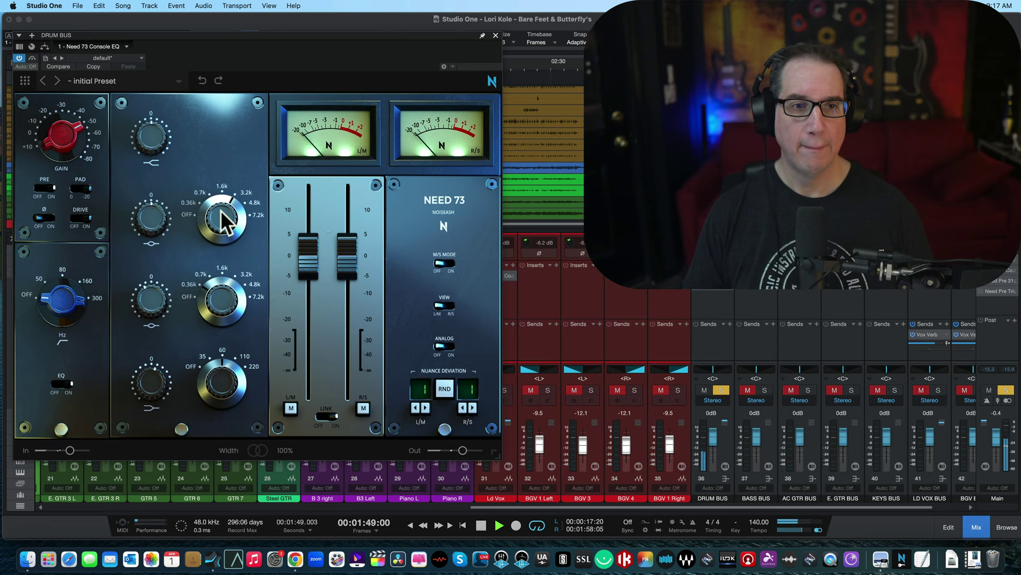
left_click(155, 126)
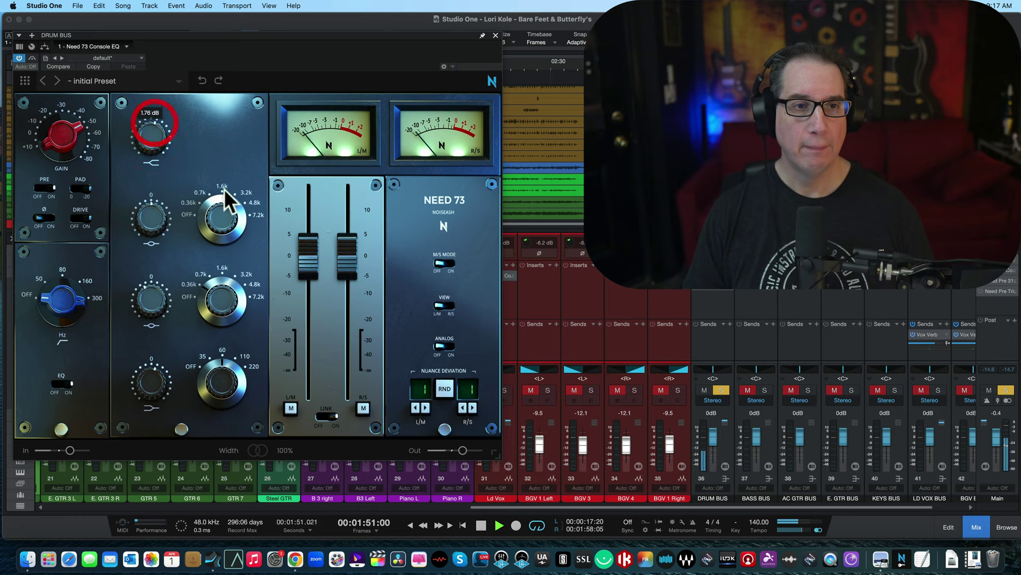
left_click(224, 181)
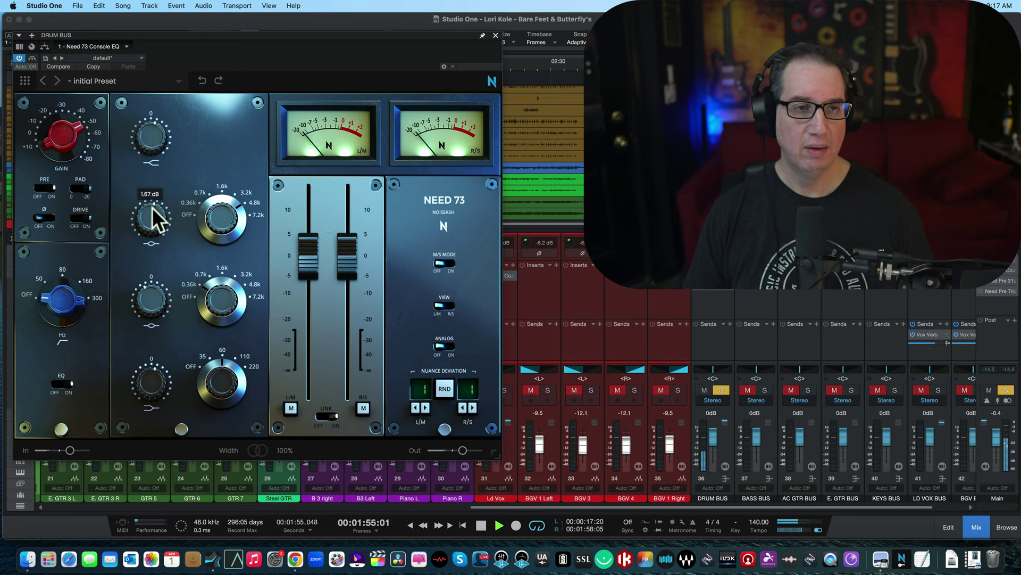
left_click(152, 208)
left_click(446, 346)
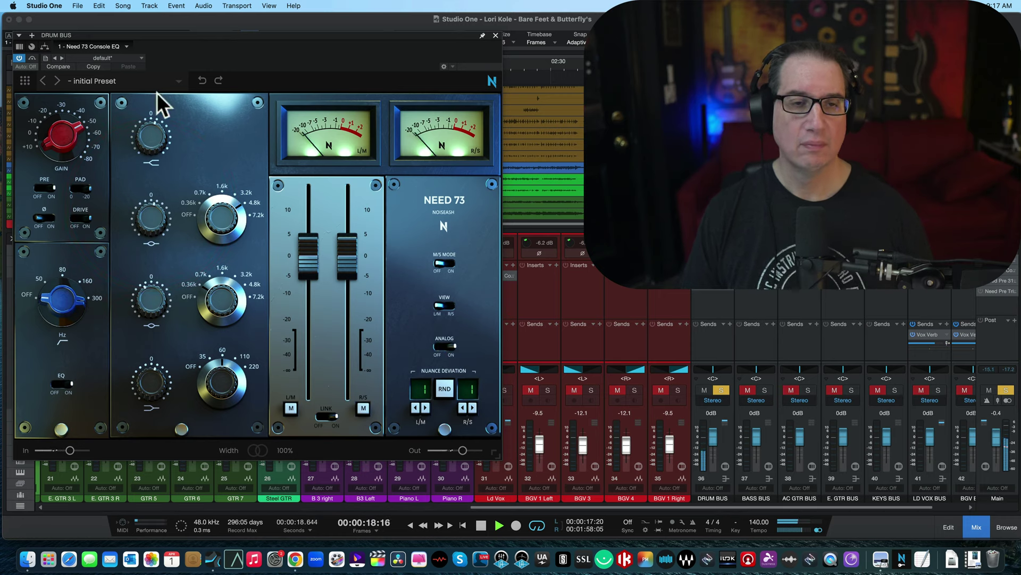
Lower the linked output faders of the drum bus Need 73 to about -5 dB and compare the level-matched sound against bypass.
left_click(32, 58)
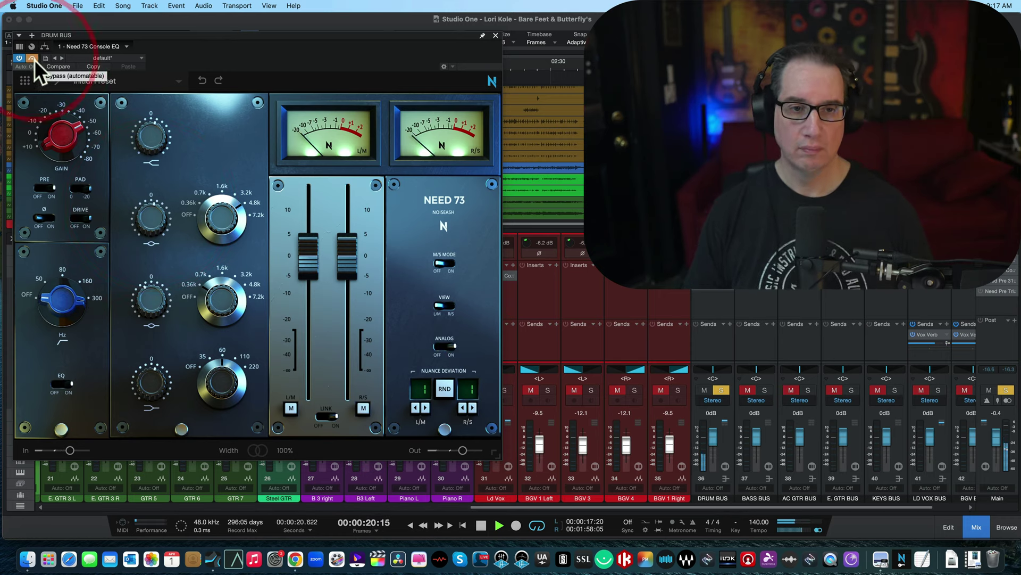
left_click_drag(350, 251, 356, 312)
left_click(32, 58)
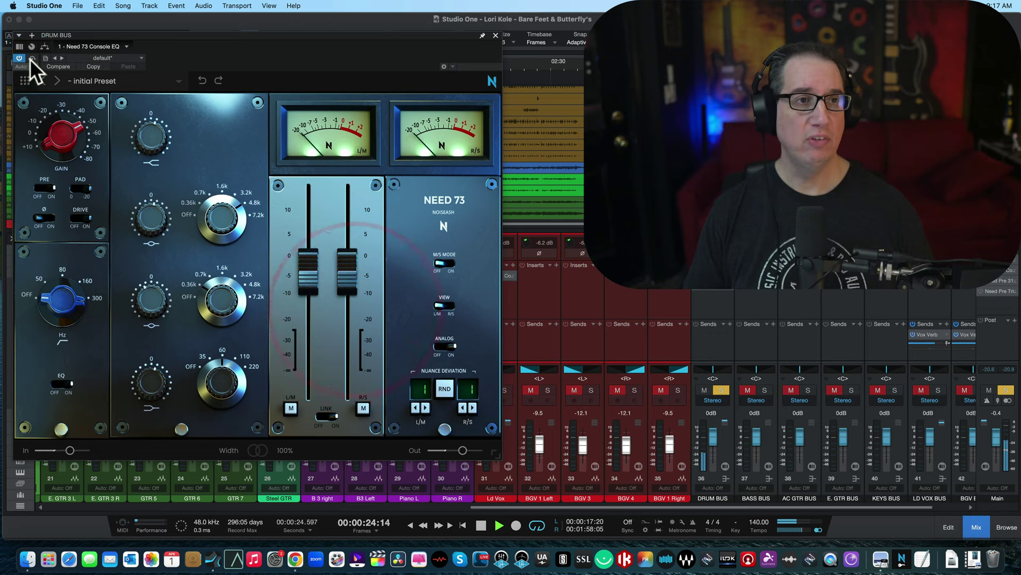
left_click(33, 58)
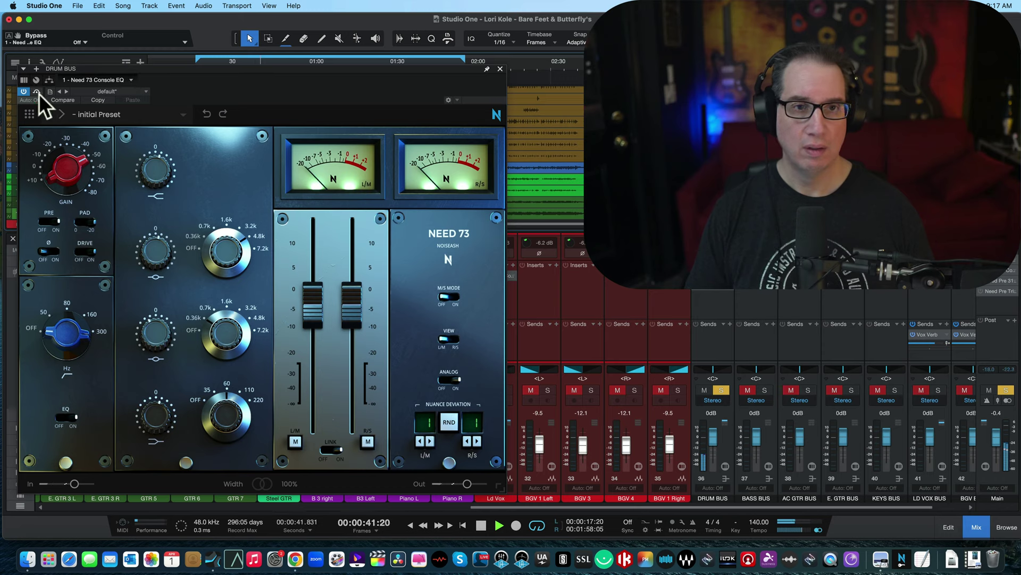
Compare the drum bus Need 73 against bypass and fine-tune its linked output faders to about -4 dB.
left_click(38, 92)
left_click(37, 92)
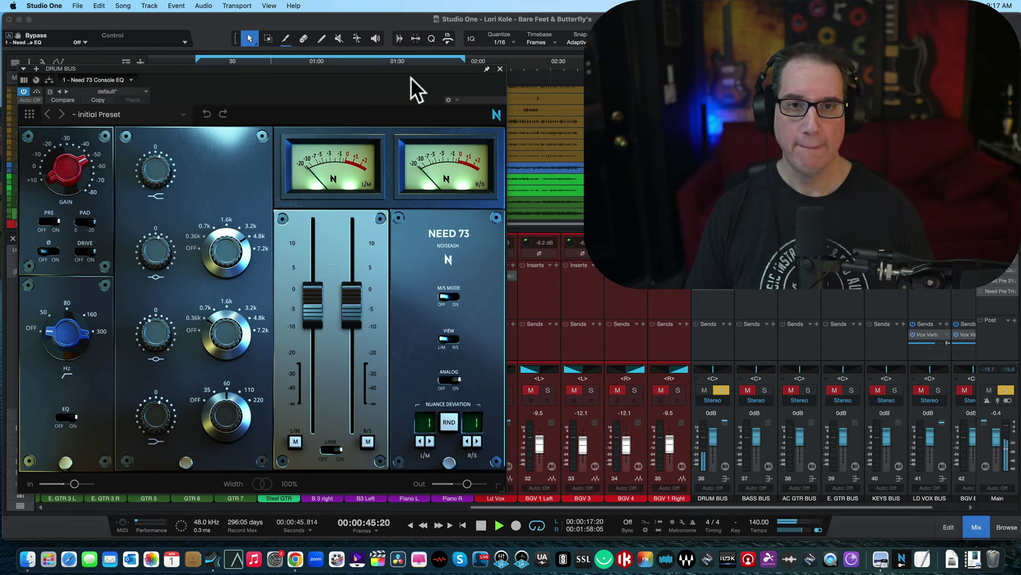
left_click(343, 297)
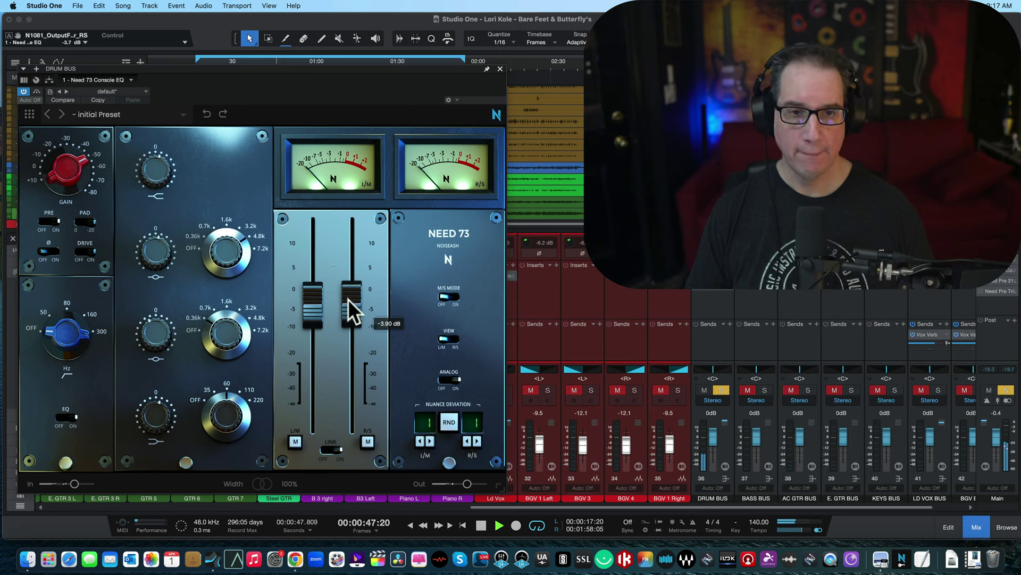
left_click(37, 94)
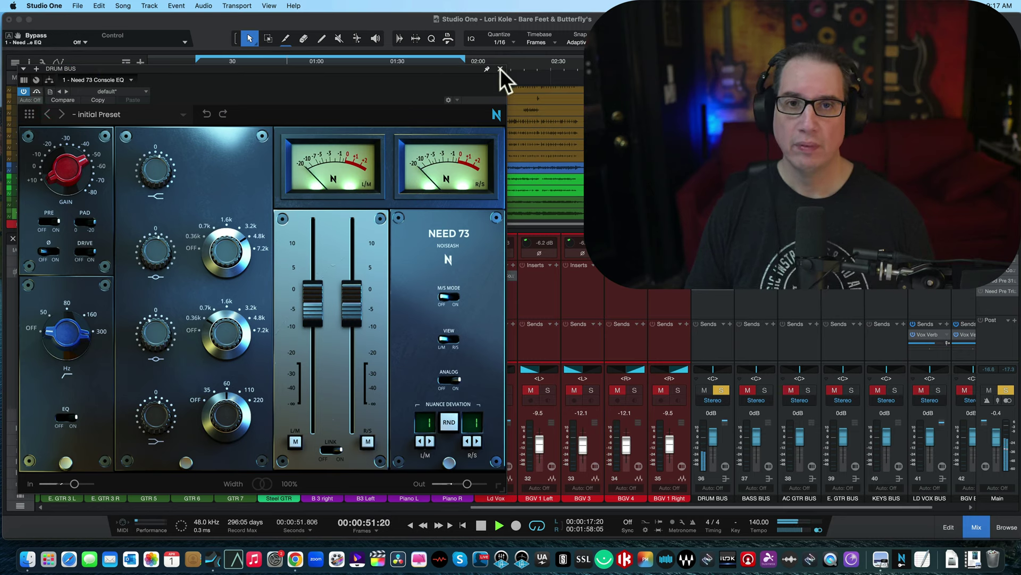
Randomize the drum bus Need 73 nuance deviation repeatedly, ending on 4 and 8, and close the plug-in with playback stopped.
left_click(452, 425)
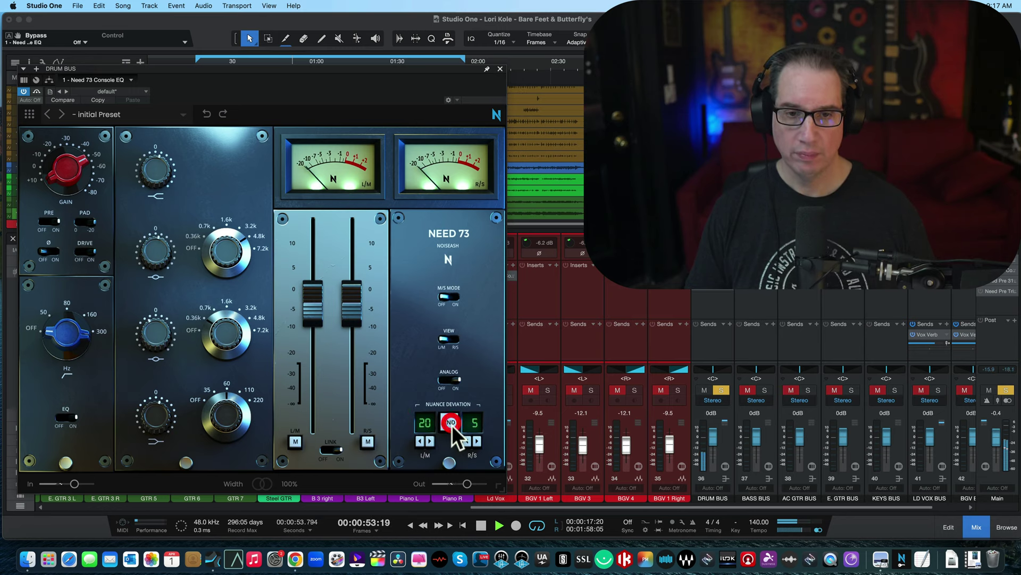
left_click(452, 424)
left_click(452, 425)
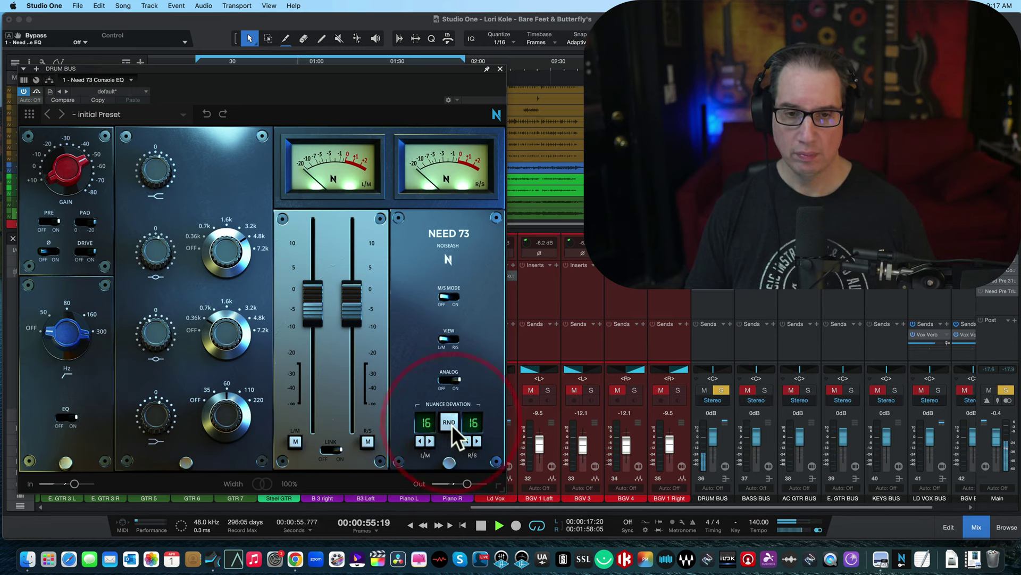
left_click(451, 425)
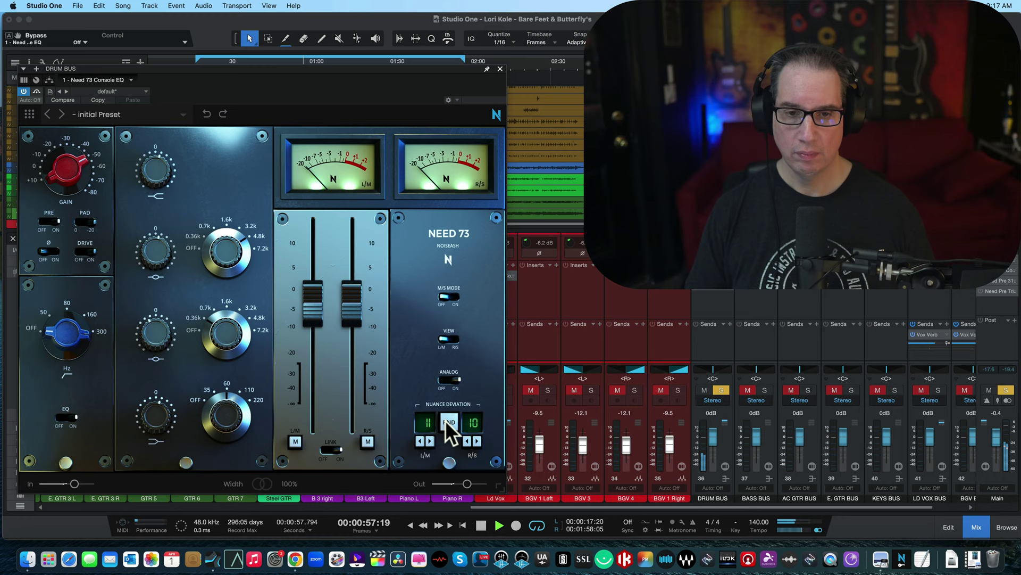
left_click(447, 422)
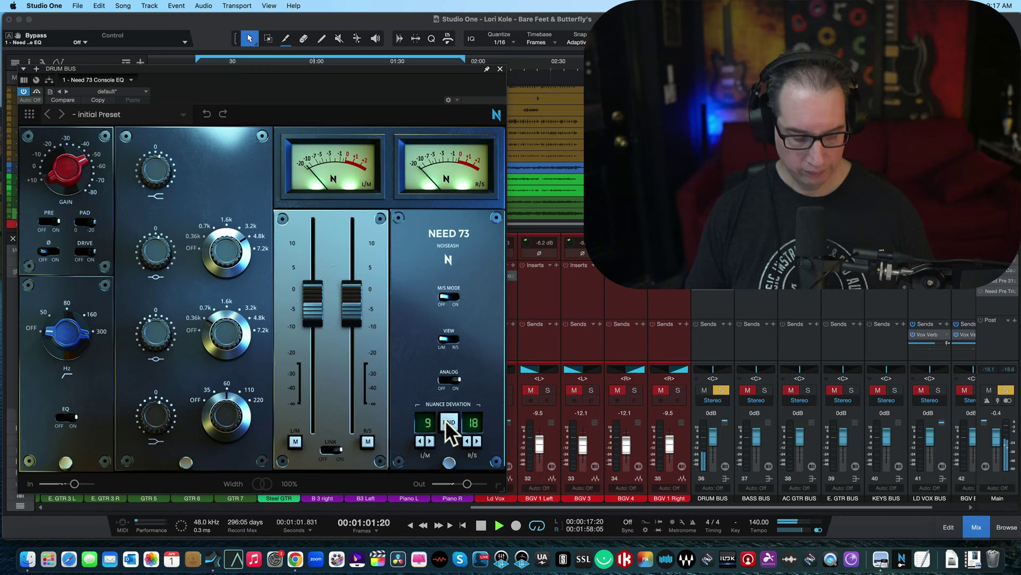
left_click(447, 422)
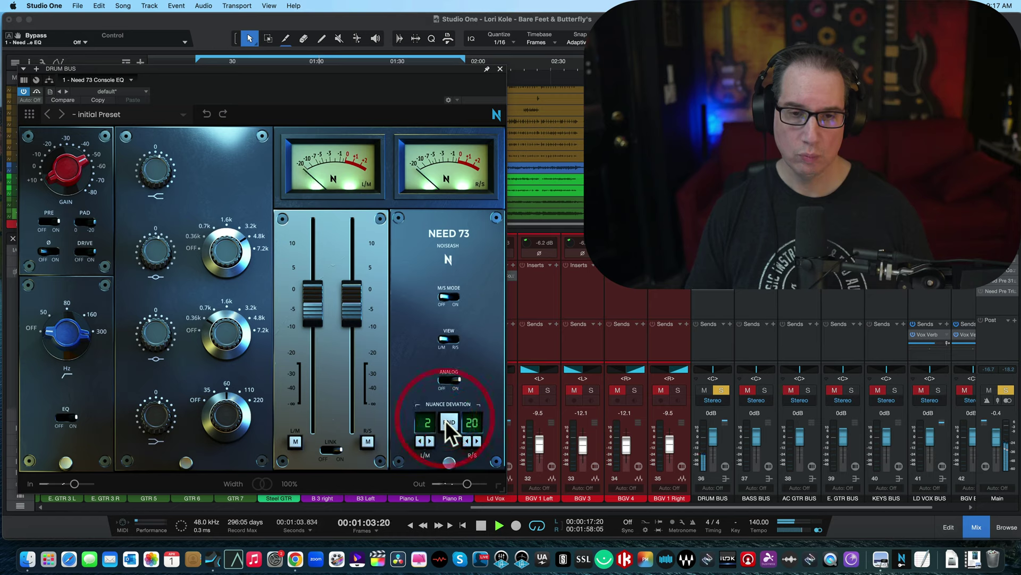
left_click(447, 423)
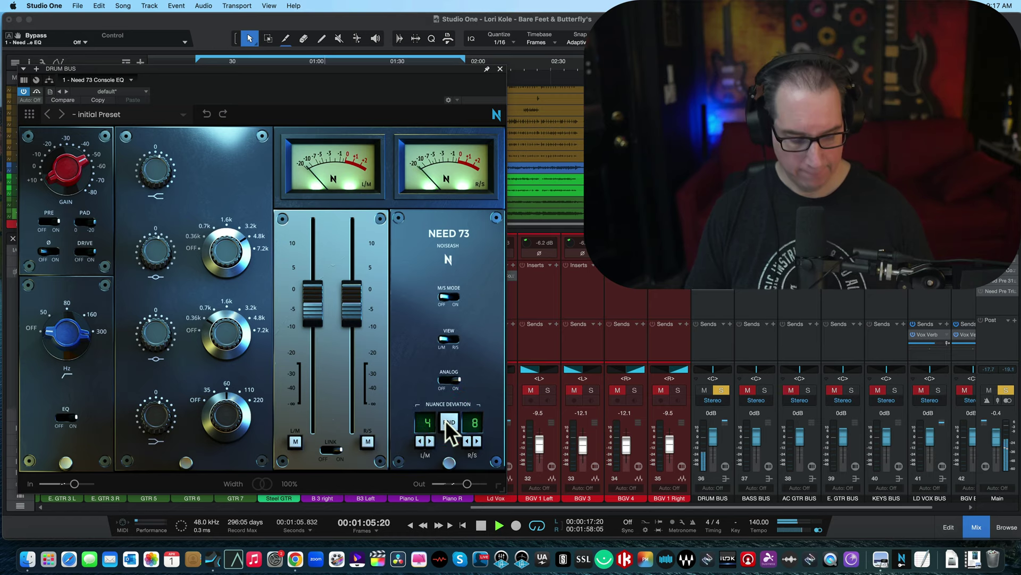
key("space")
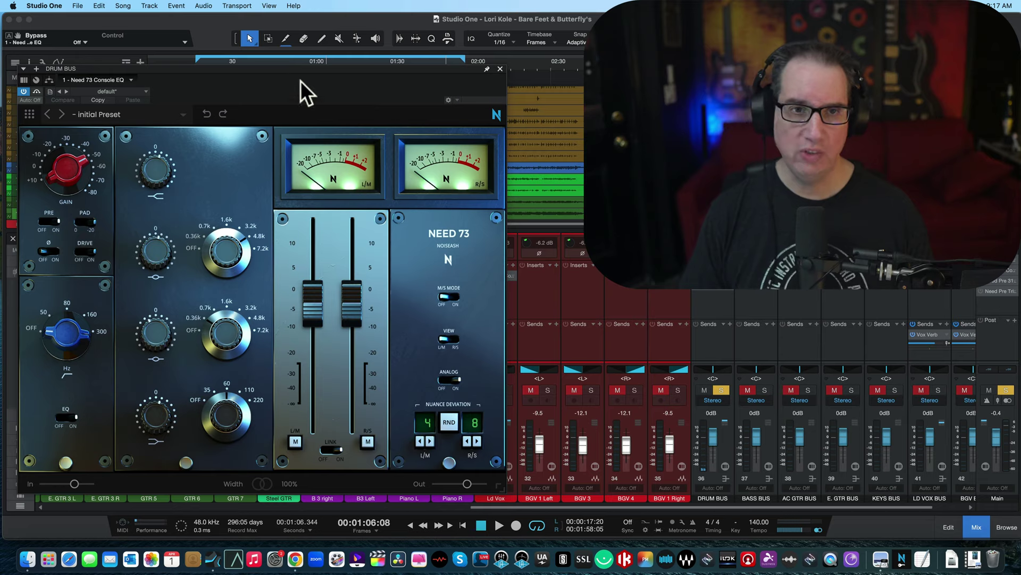
left_click_drag(285, 69, 279, 57)
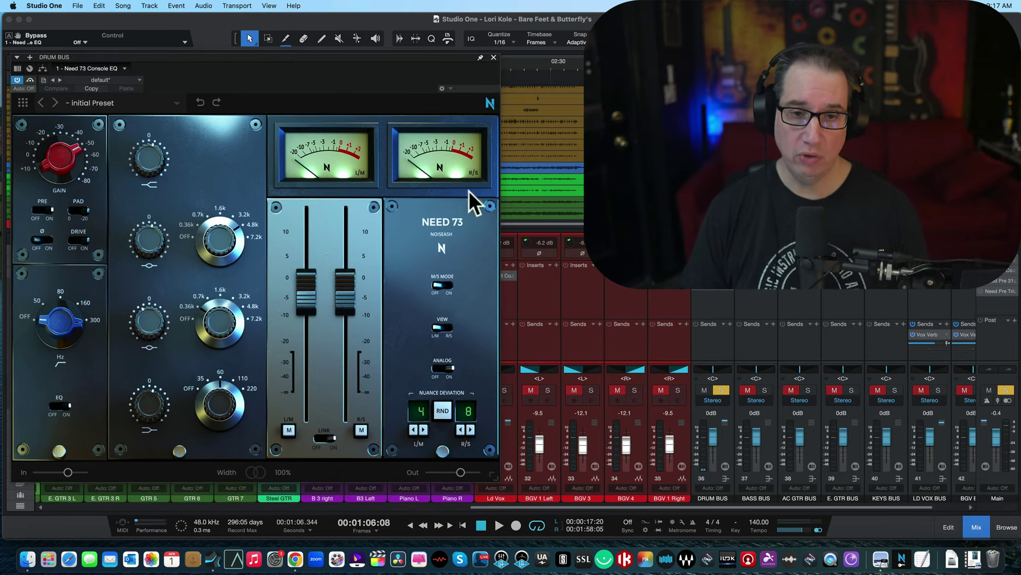
left_click(493, 58)
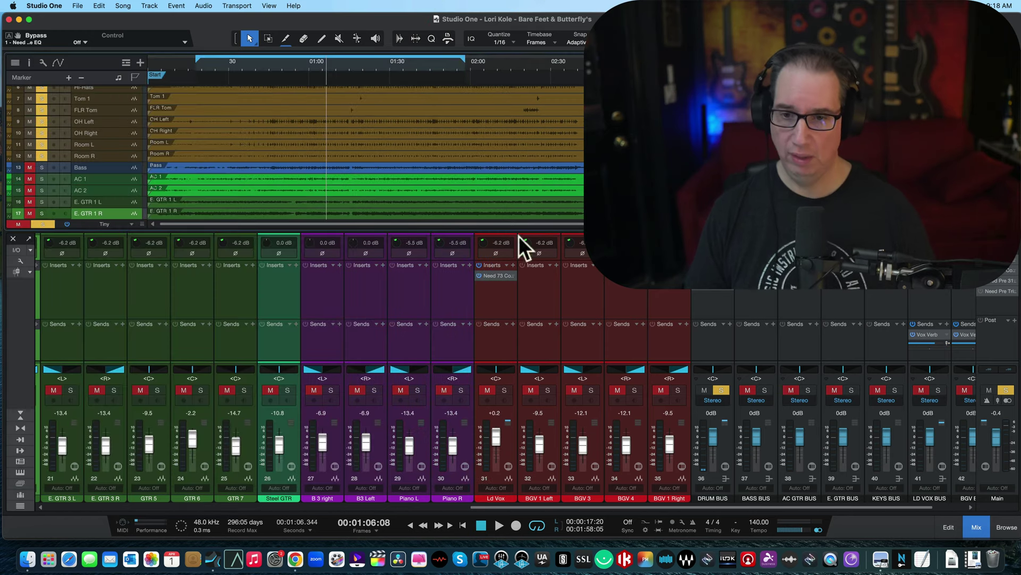
Add AC GTR BUS to the soloed channels, start playback and lower the AC GRP fader to -8.2 dB.
left_click_drag(522, 507, 553, 502)
left_click(745, 391)
key("space")
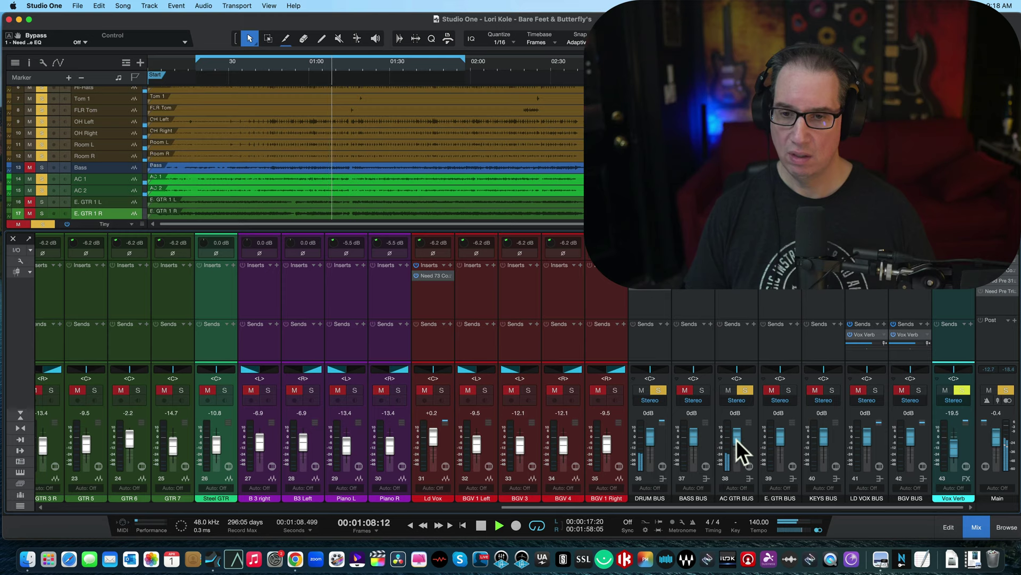
left_click_drag(633, 503, 512, 518)
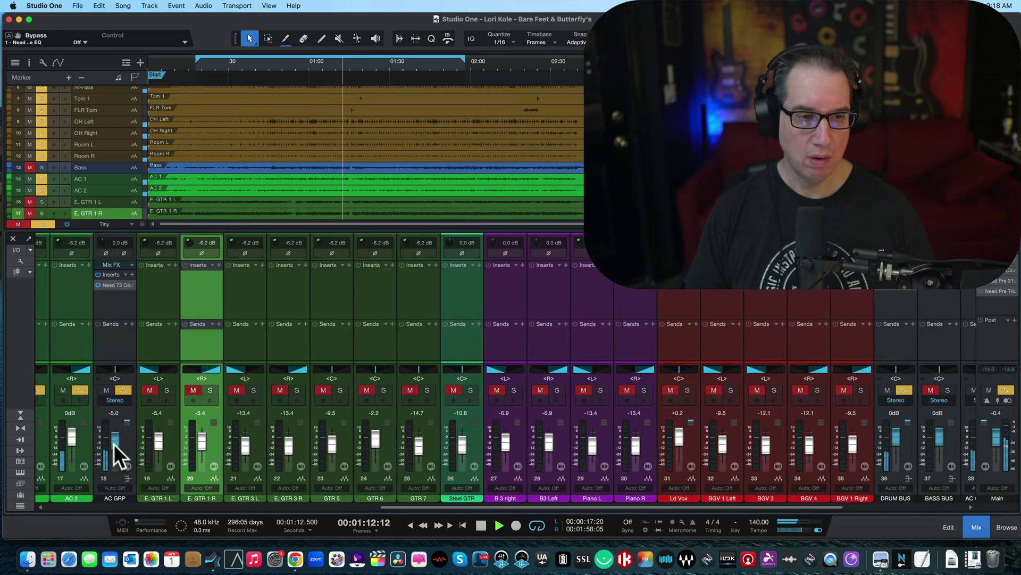
left_click_drag(114, 443, 113, 446)
Raise the KICK GRP fader to -1.1 dB.
left_click_drag(432, 506, 8, 514)
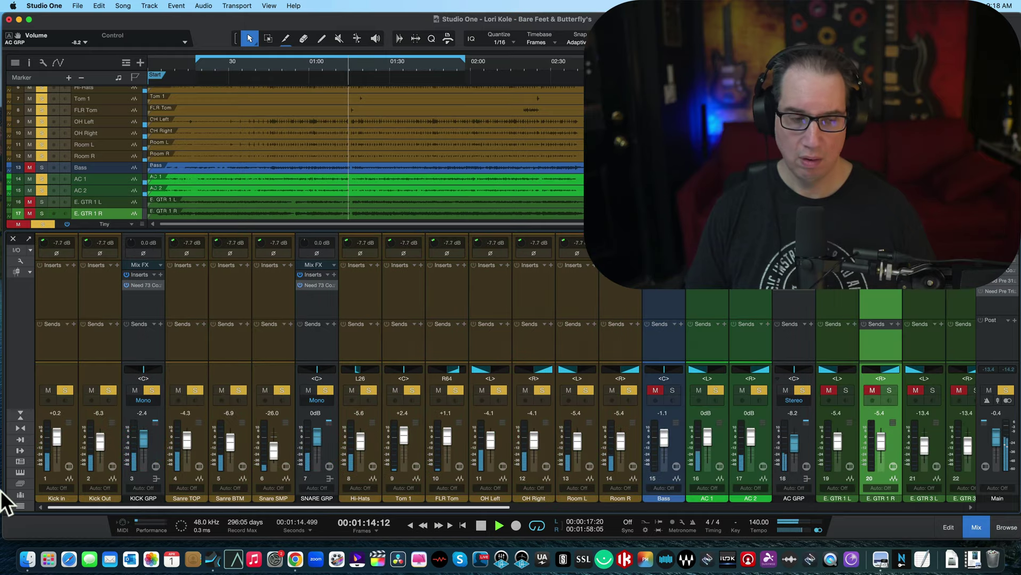
left_click(142, 440)
left_click_drag(142, 439, 143, 438)
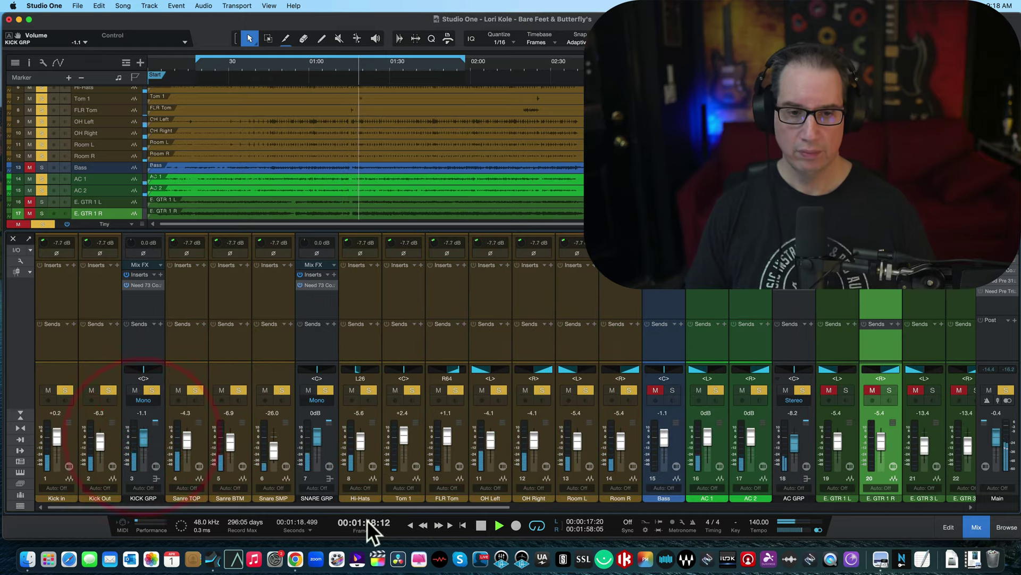
Bring the Bass track into the soloed mix and raise its fader to -0.4 dB.
left_click_drag(365, 508, 453, 502)
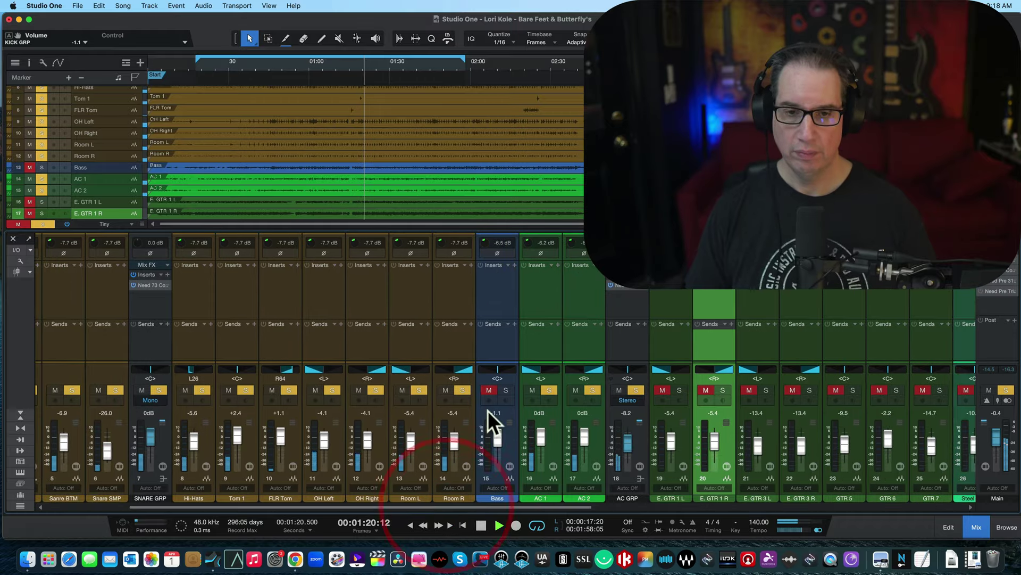
left_click(488, 390)
left_click_drag(502, 505, 545, 503)
left_click_drag(407, 437, 407, 436)
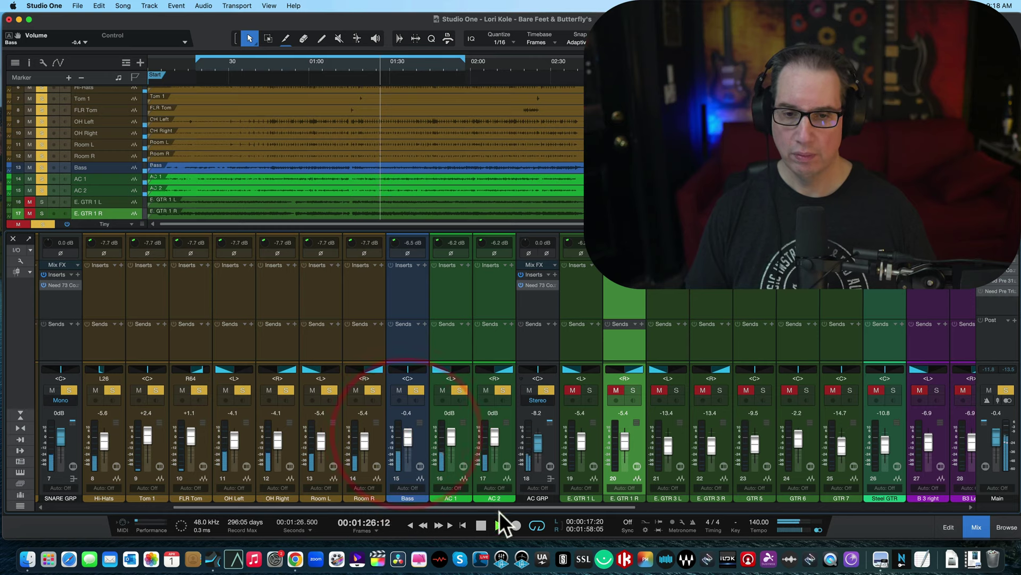
Stop playback, solo only the Ld Vox track and move the loop start to about 16 seconds.
left_click_drag(499, 509, 884, 510)
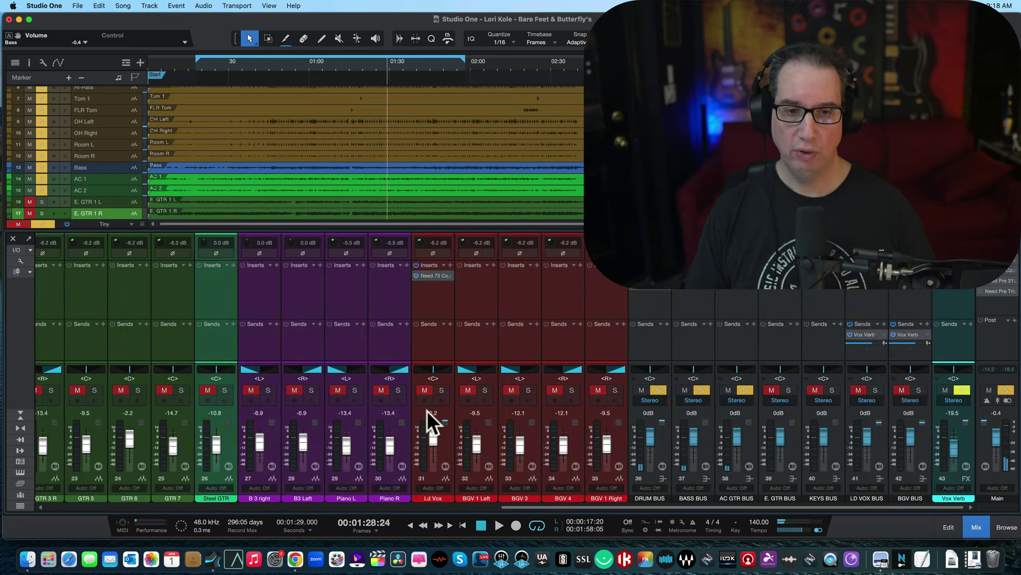
left_click(441, 391)
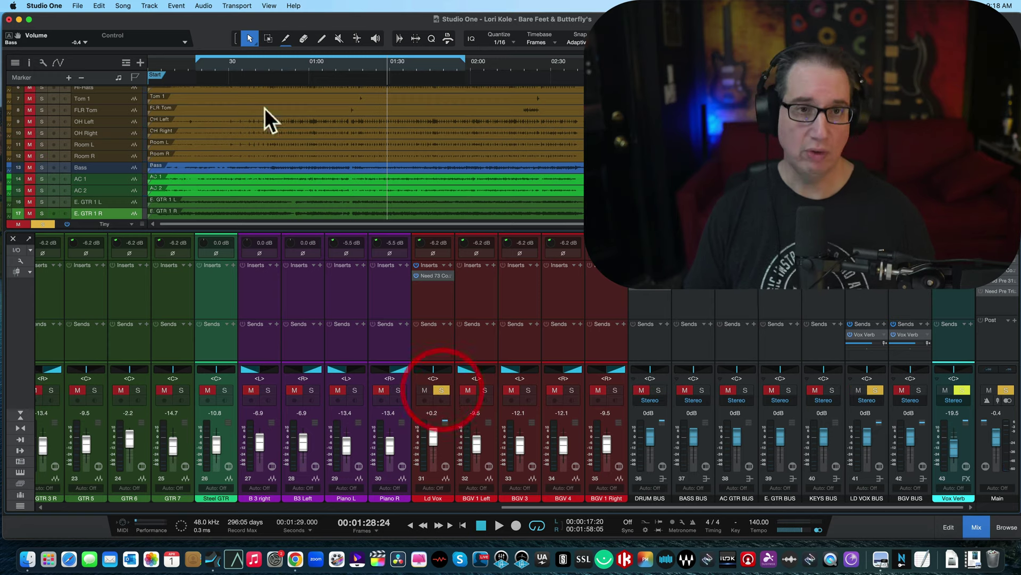
scroll(247, 177, "down", 6)
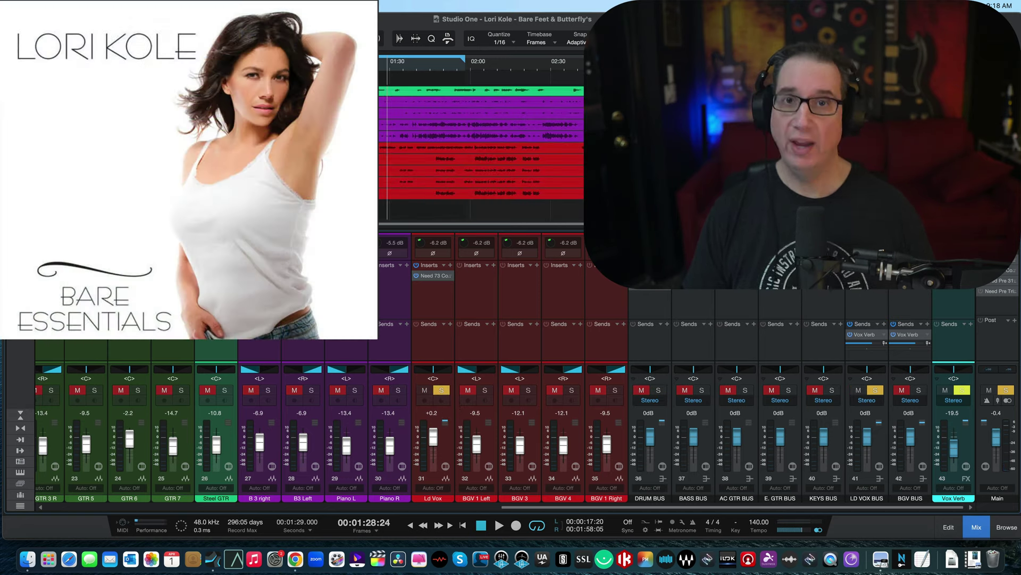
left_click(199, 66)
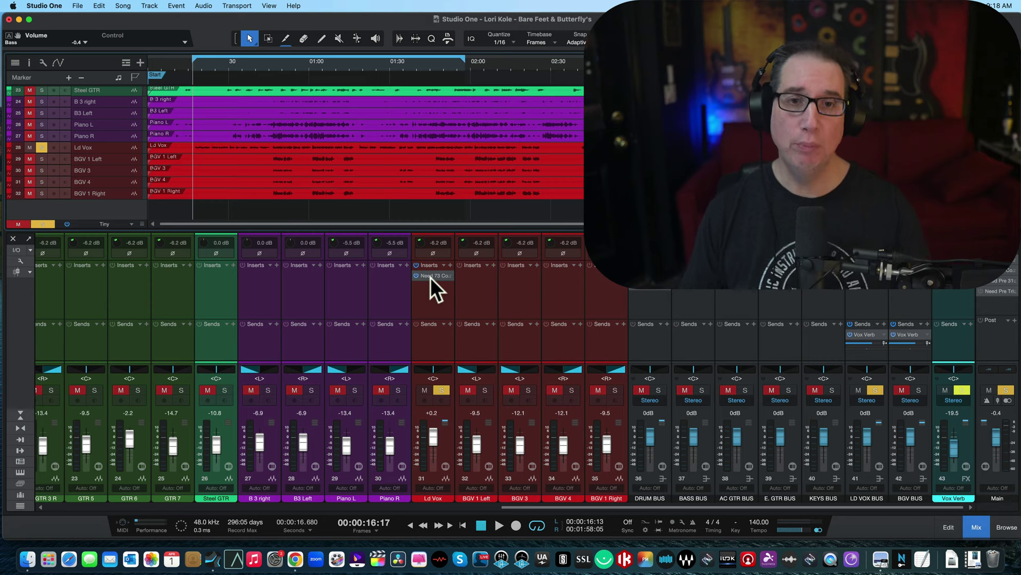
Open the Need 73 on the Ld Vox track and play the soloed lead vocal.
left_click(430, 277)
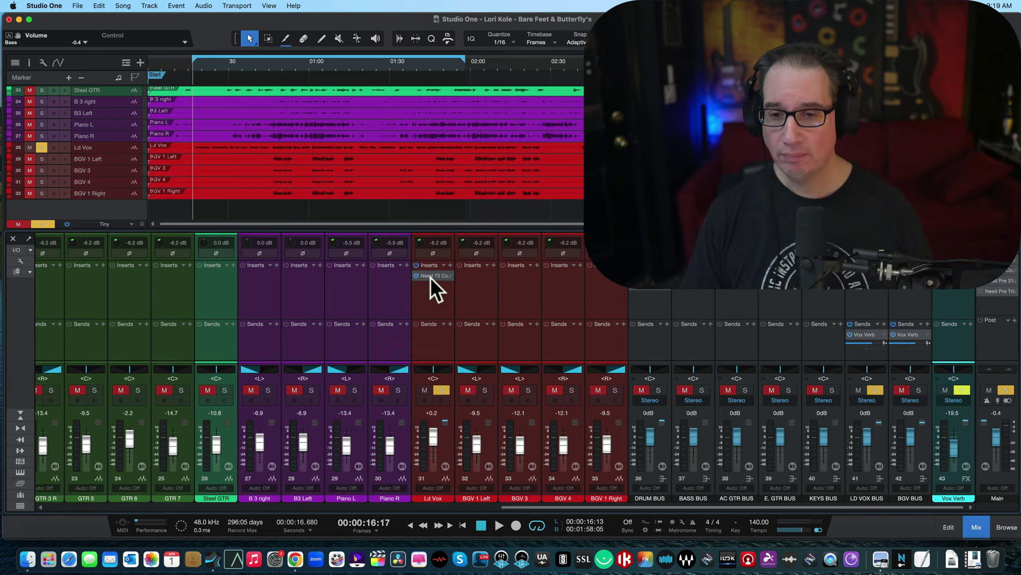
left_click_drag(416, 90, 188, 42)
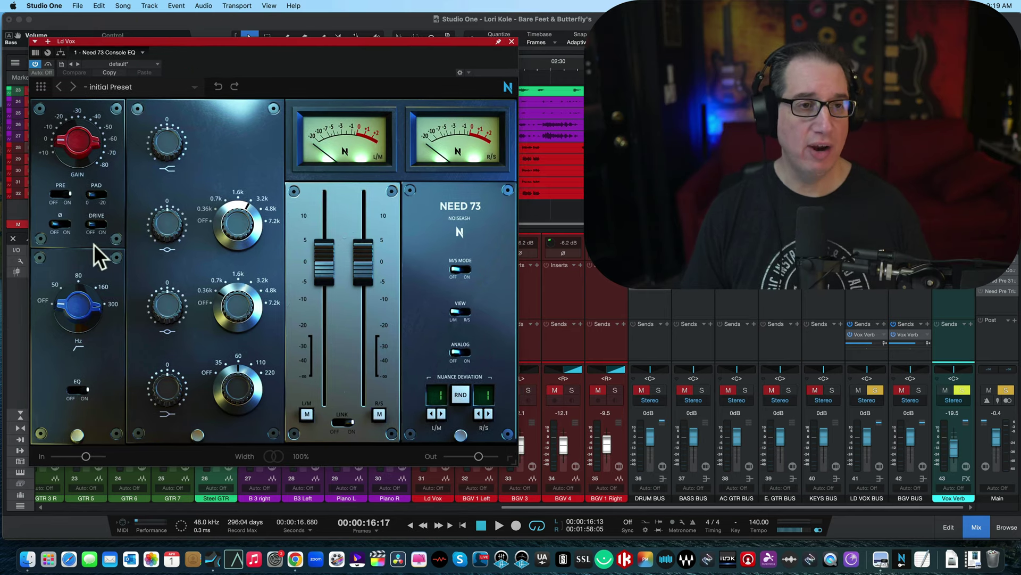
key("space")
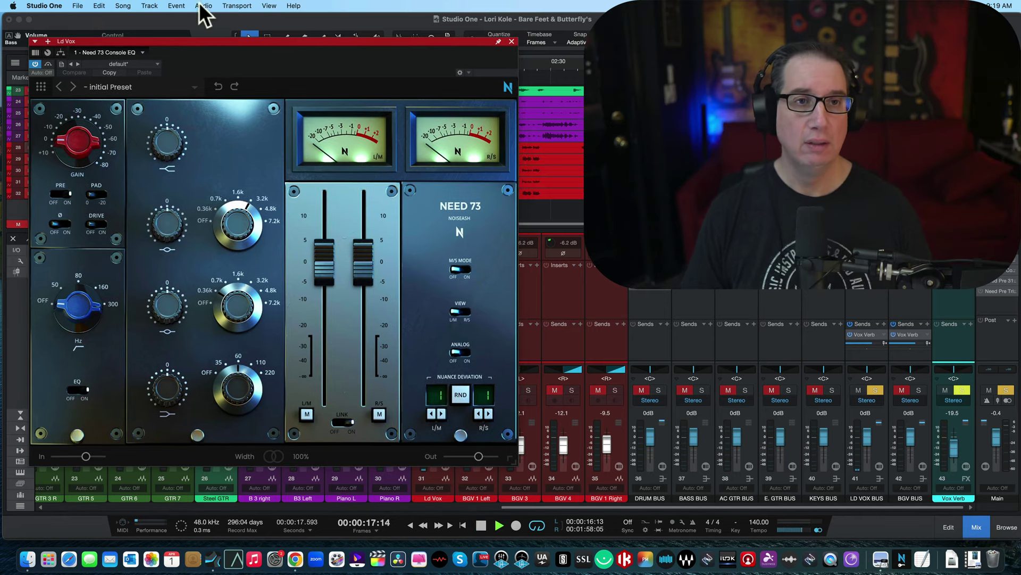
left_click_drag(194, 41, 193, 55)
Turn on Drive with about 14 dB of preamp gain on the lead vocal, trim the output level, and compare against bypass.
left_click(95, 237)
left_click_drag(77, 154, 68, 57)
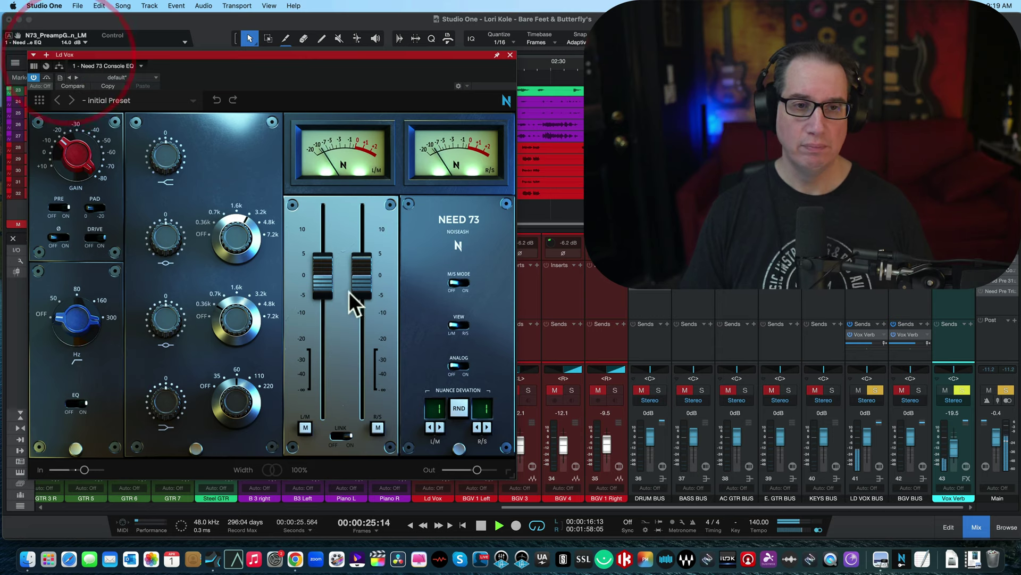
left_click_drag(475, 471, 468, 471)
left_click(48, 77)
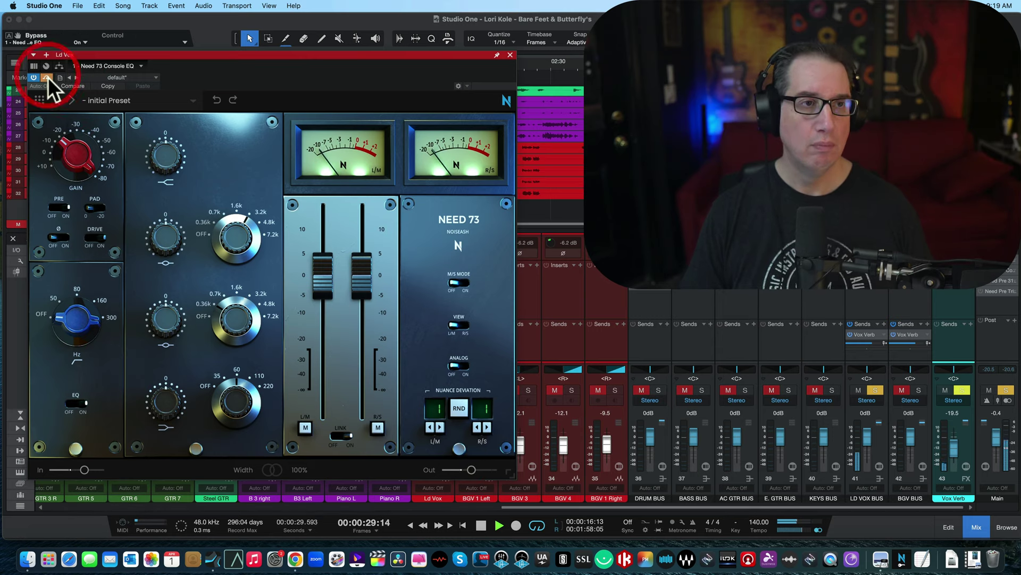
left_click(48, 78)
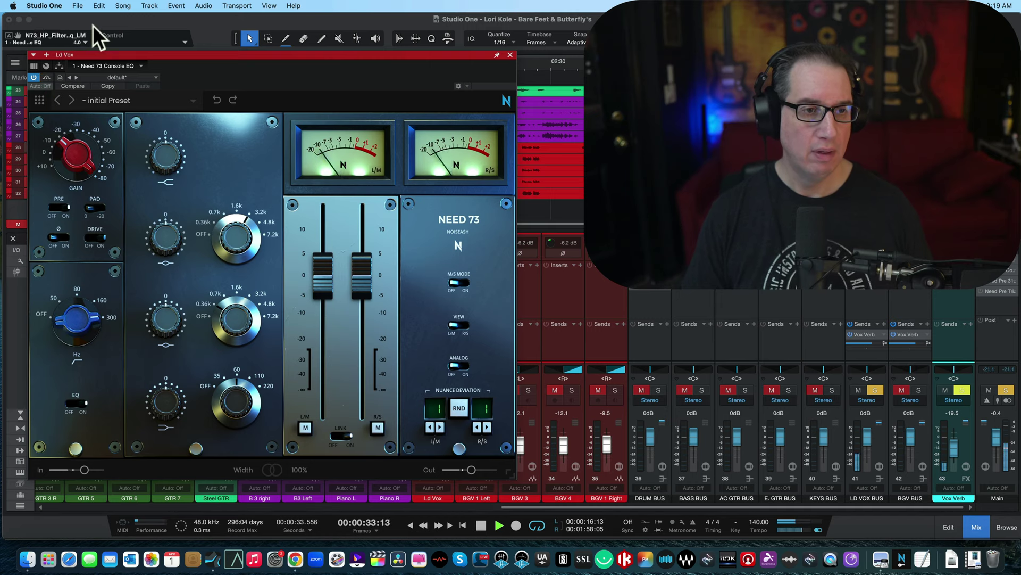
Set the lead vocal's high-pass filter to 80 Hz and boost the high shelf by about 5.1 dB.
left_click_drag(92, 25, 61, 173)
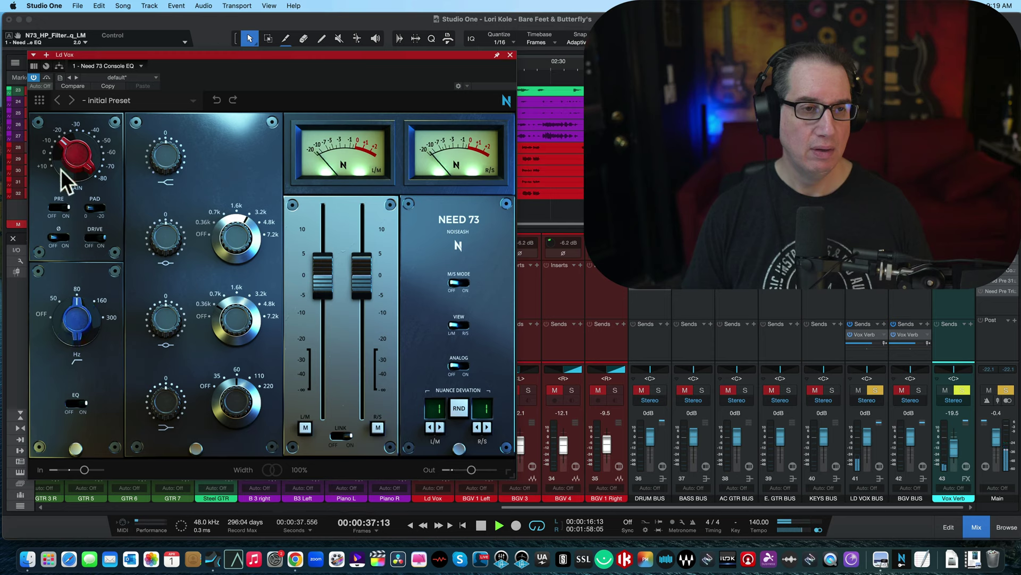
left_click_drag(154, 156, 164, 122)
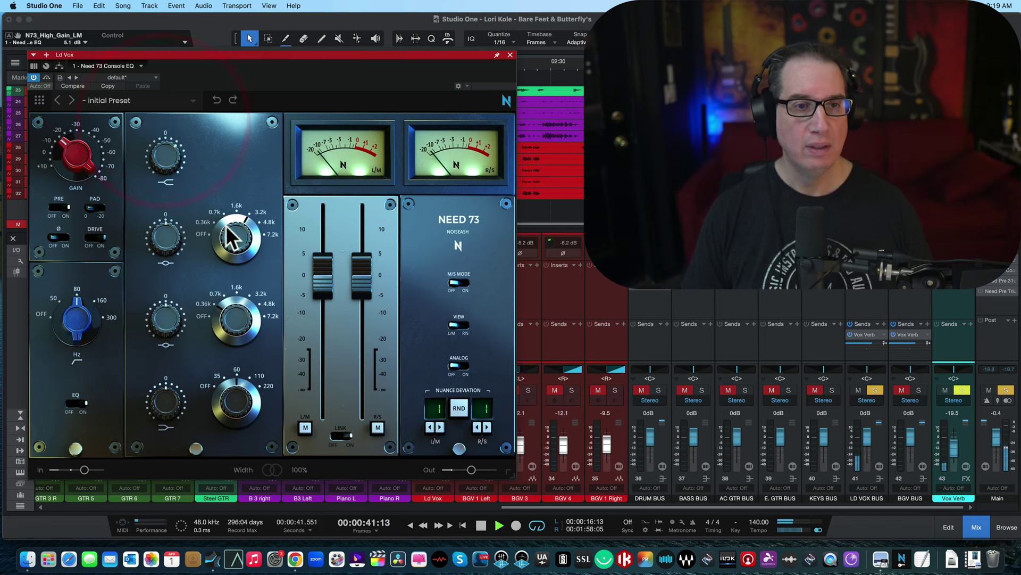
Set the lead vocal's first mid band to 1.6 kHz and boost the second mid band about 1.9 dB at 3.2 kHz.
left_click_drag(231, 226, 223, 250)
left_click_drag(219, 304, 249, 196)
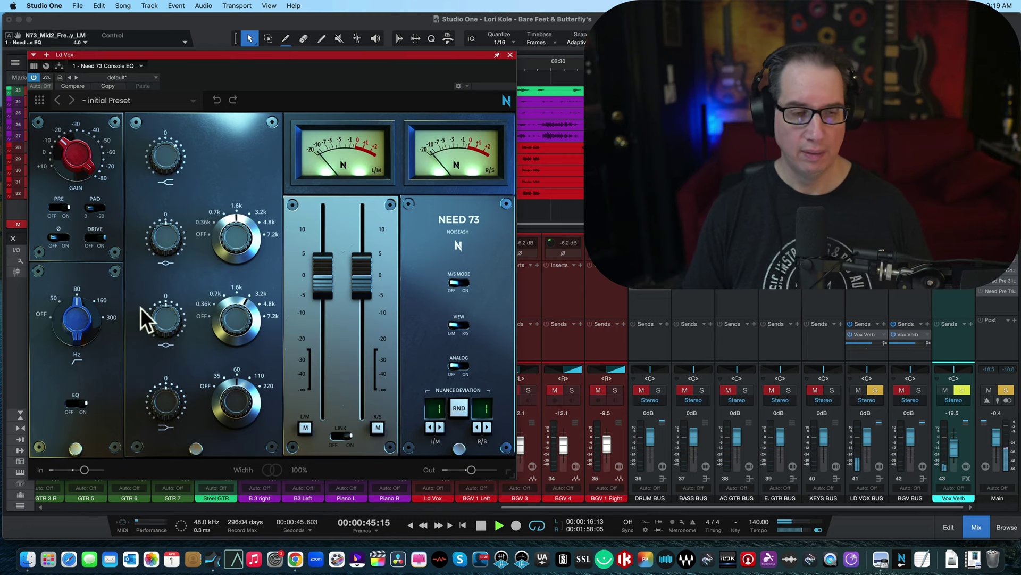
left_click_drag(160, 323, 161, 308)
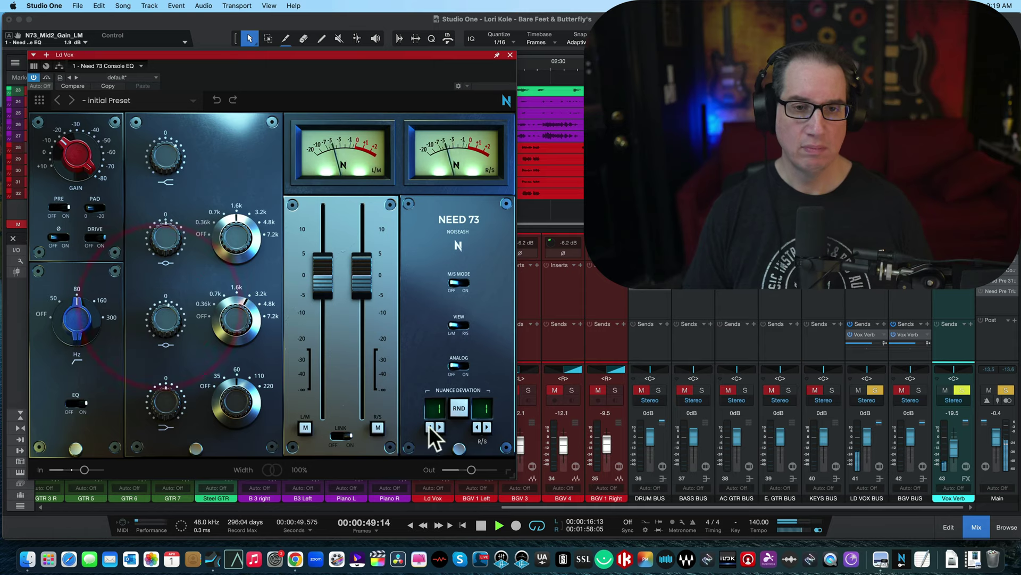
Switch Analog on, lower the lead vocal's linked output faders to about -2.1 dB, and bypass the plug-in for comparison.
left_click(467, 365)
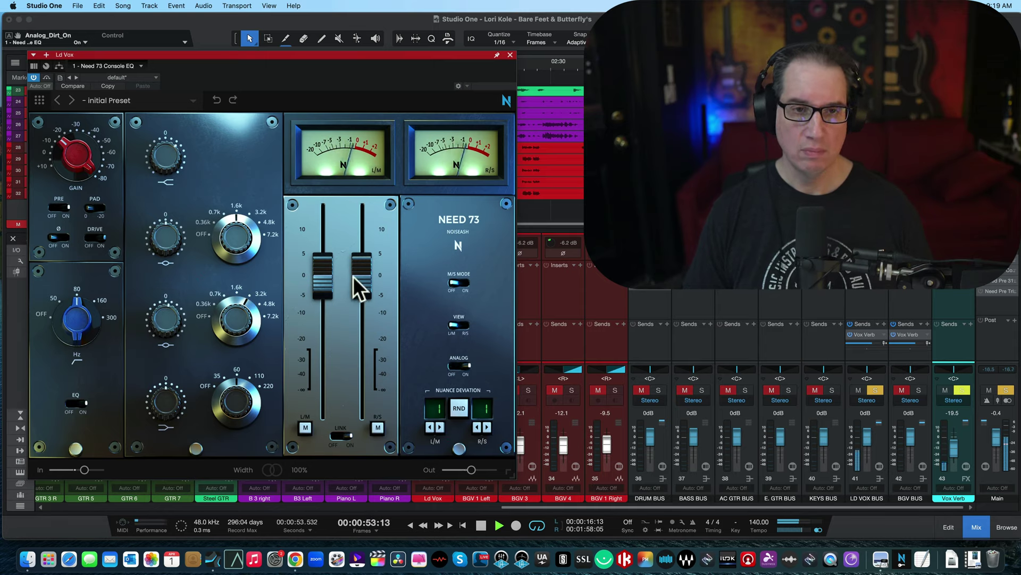
left_click_drag(358, 278, 357, 302)
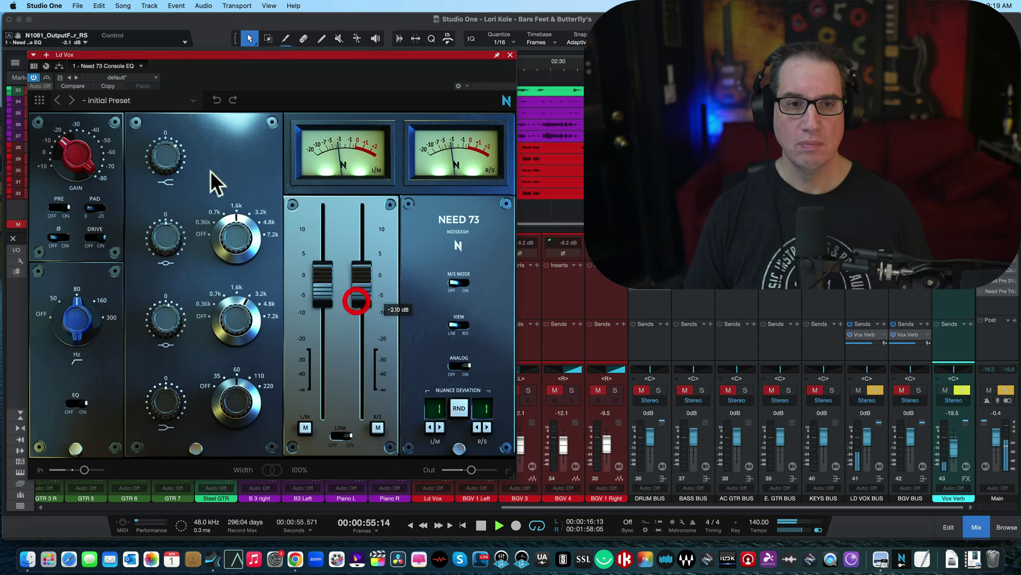
left_click(47, 78)
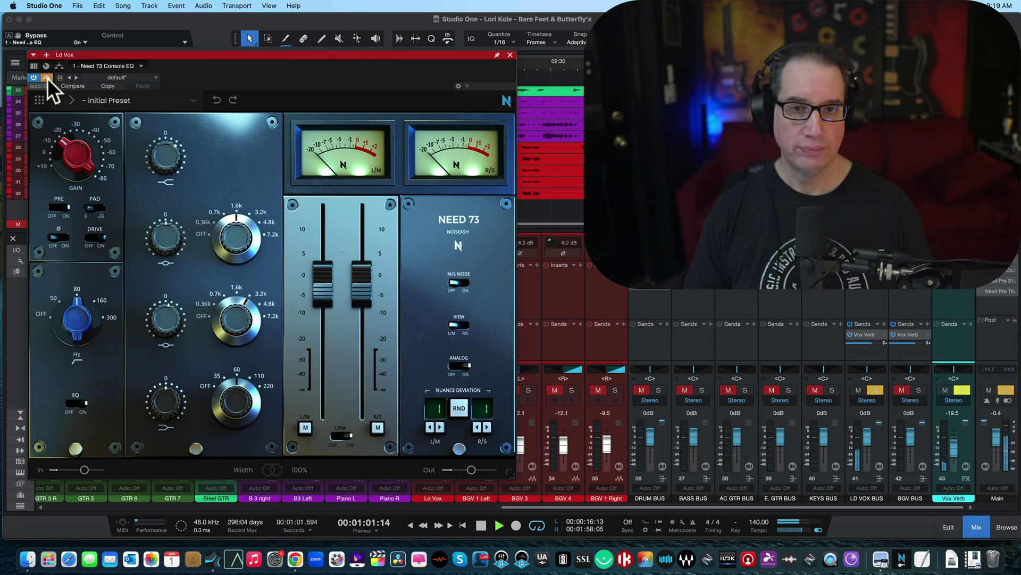
Re-enable the lead vocal's Need 73 and set its high-shelf boost to 3.5 dB.
left_click(46, 78)
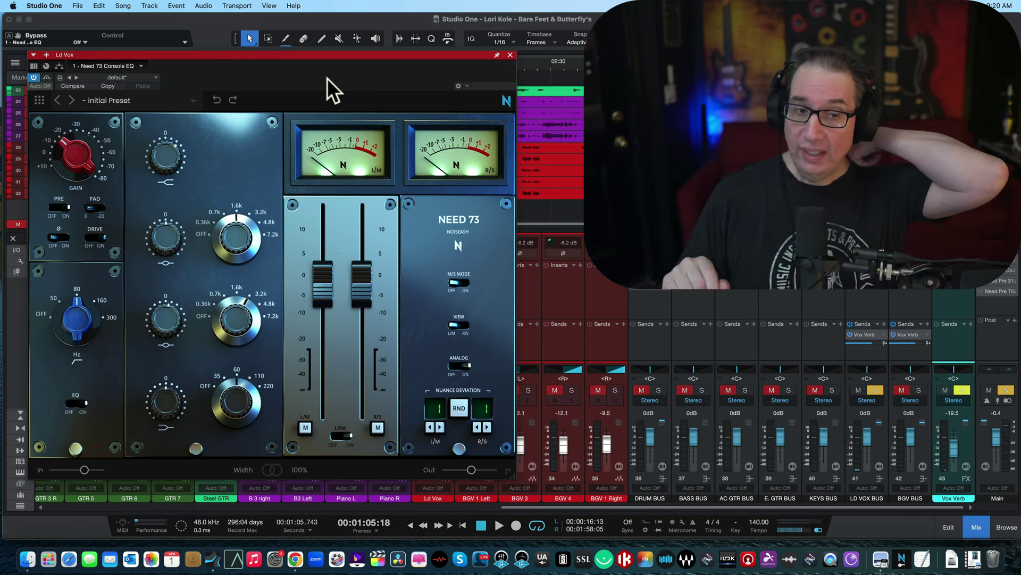
left_click(166, 310)
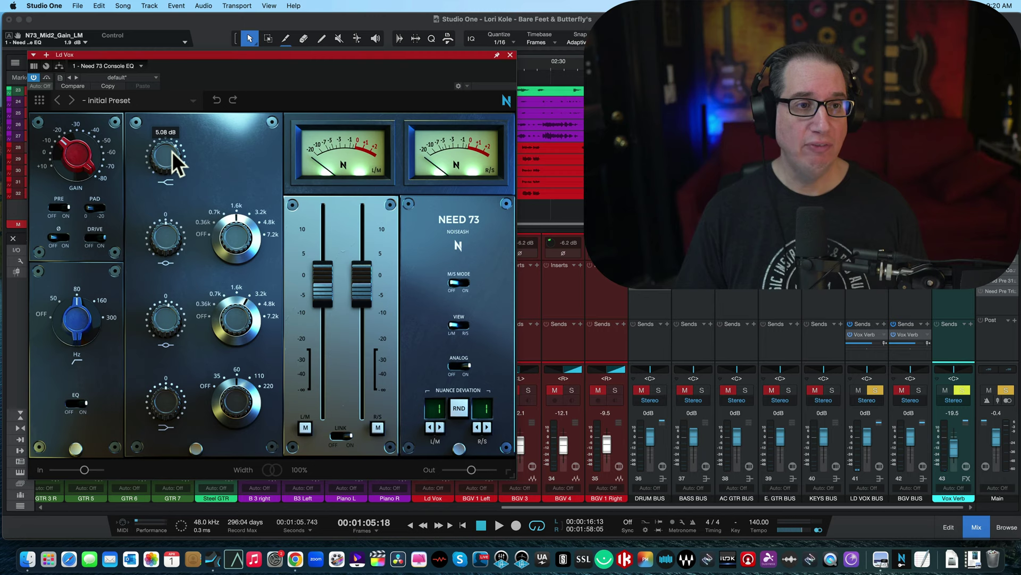
left_click_drag(172, 151, 169, 161)
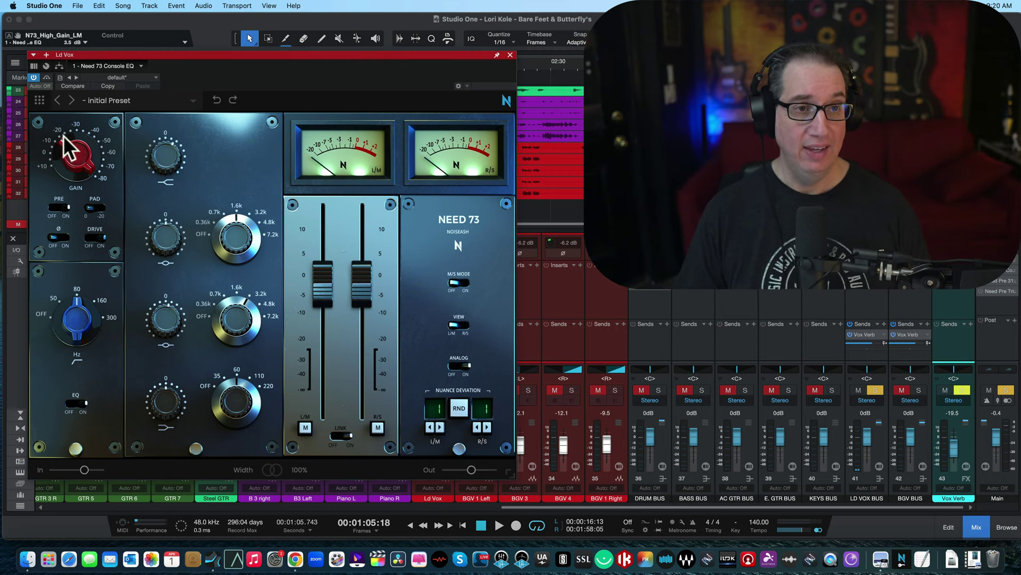
Play the lead vocal and compare the adjusted Need 73 settings against bypass.
key("space")
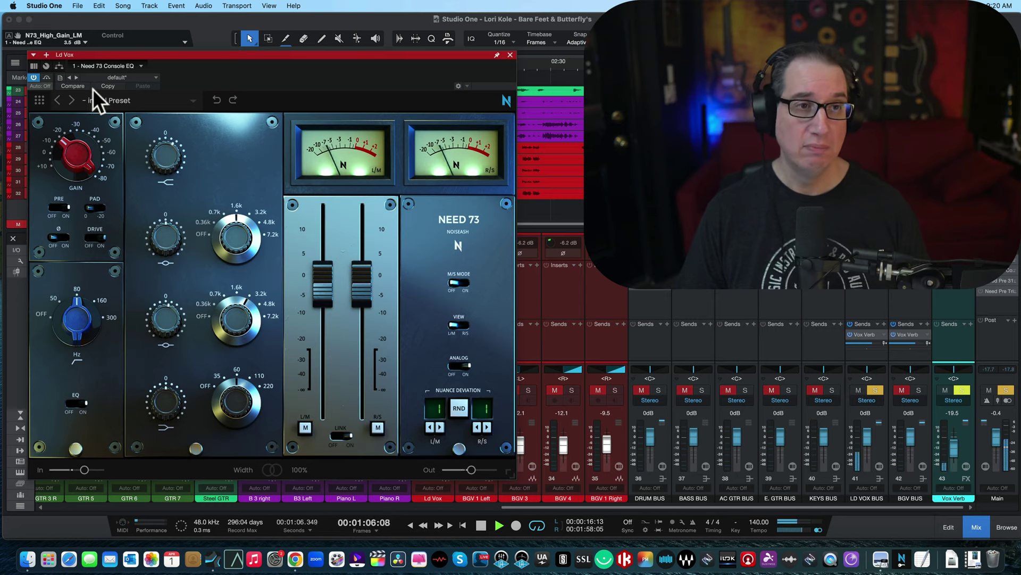
left_click(47, 80)
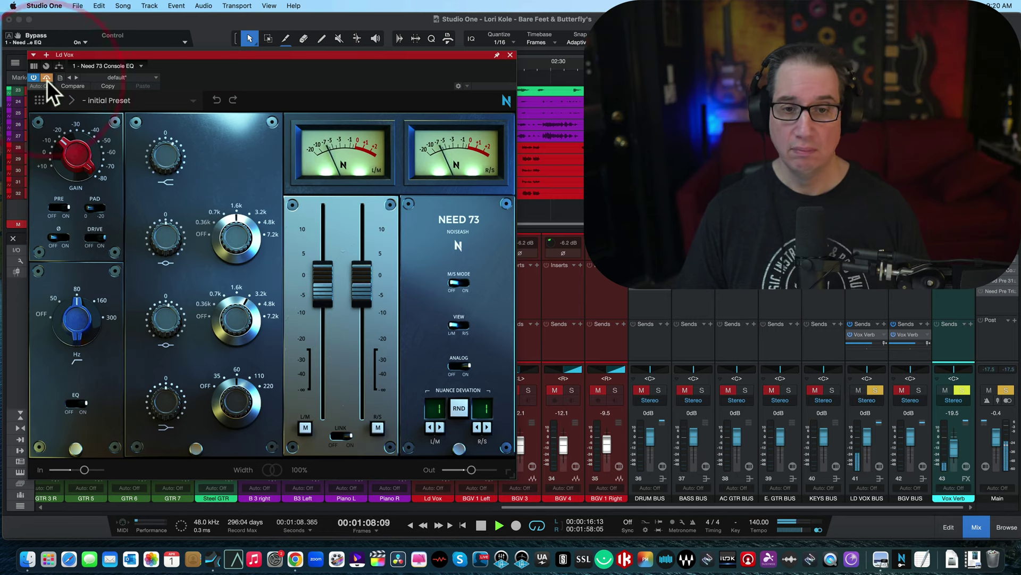
left_click(46, 78)
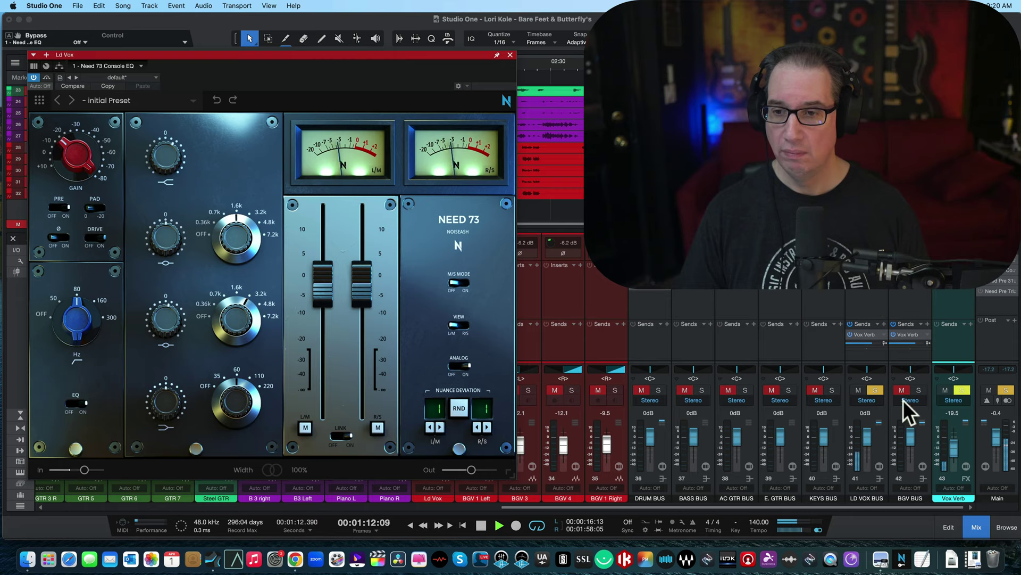
Unsolo the lead vocal bus, close the Need 73 window, and unmute the kick channels and kick group.
left_click(877, 390)
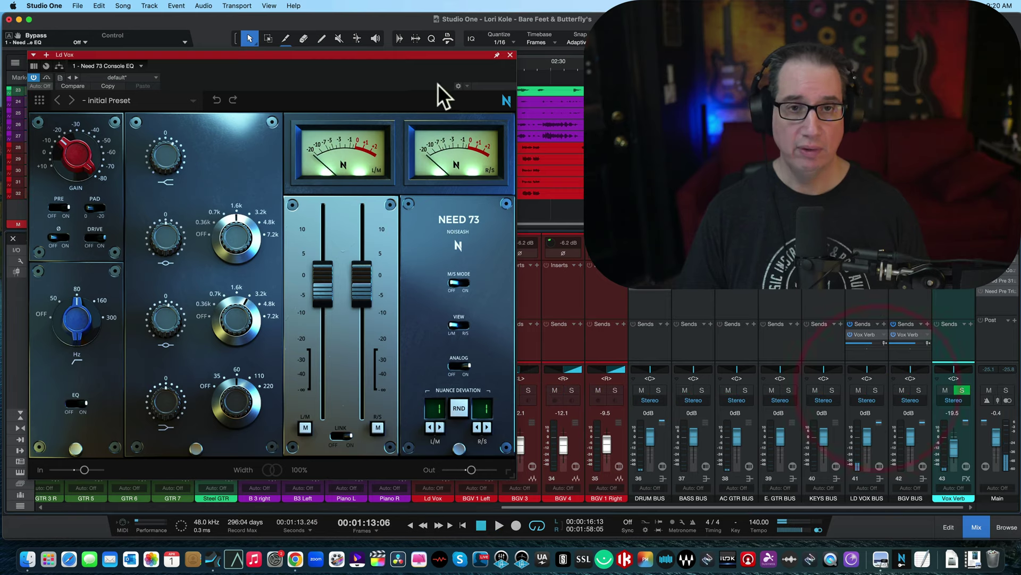
left_click_drag(415, 56, 412, 61)
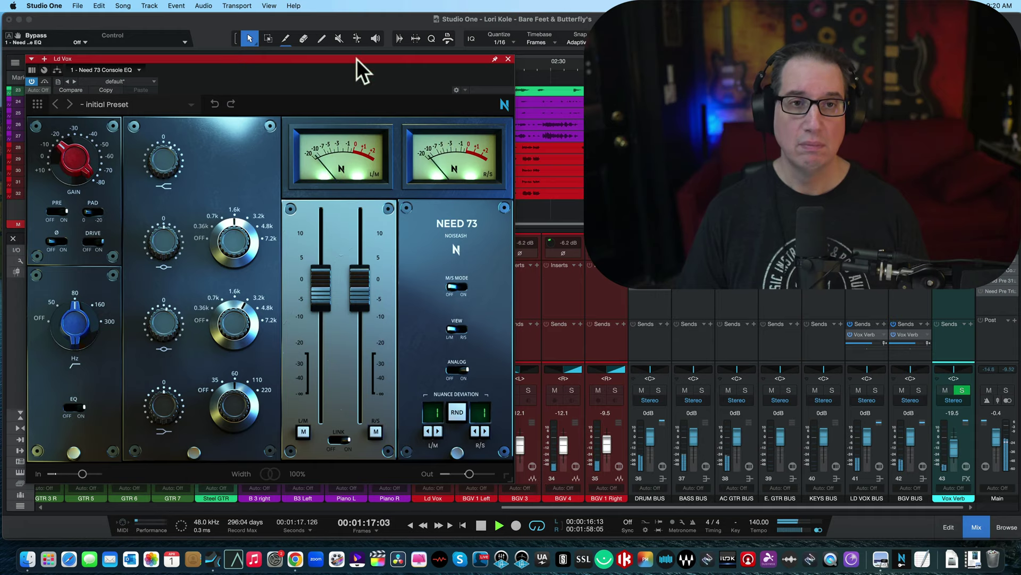
left_click_drag(356, 59, 347, 35)
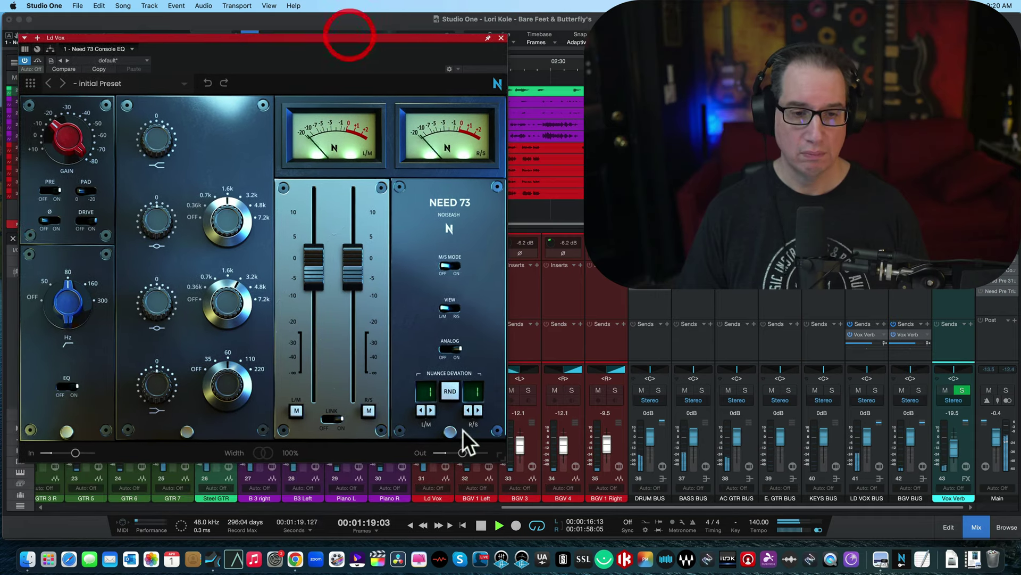
left_click(501, 38)
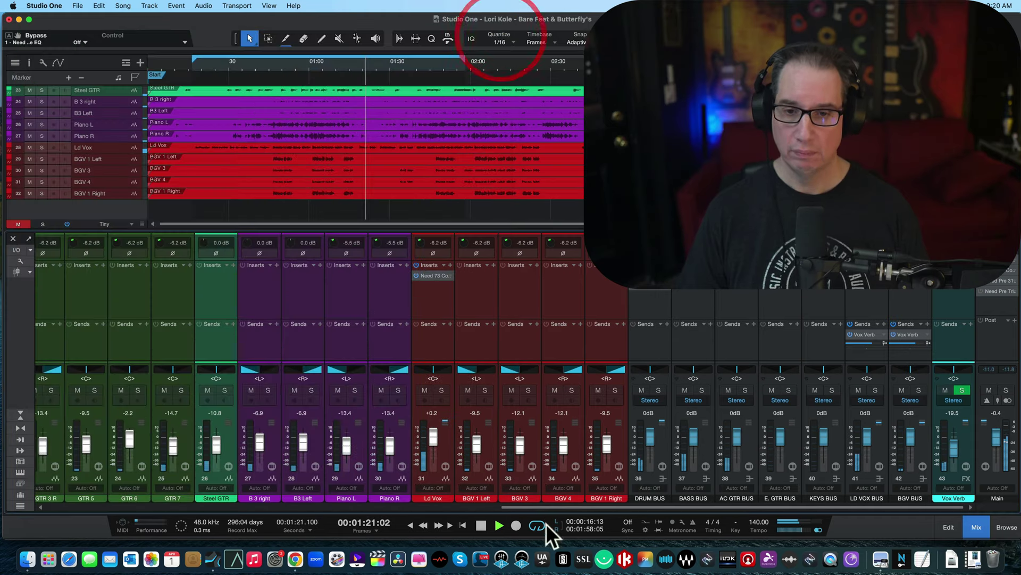
left_click_drag(544, 505, 6, 434)
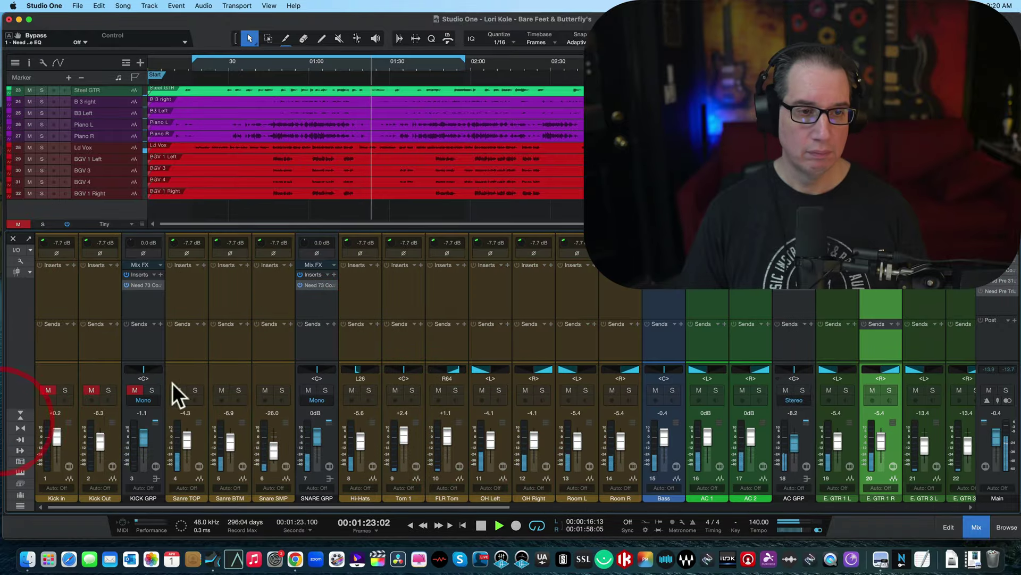
left_click_drag(272, 506, 583, 402)
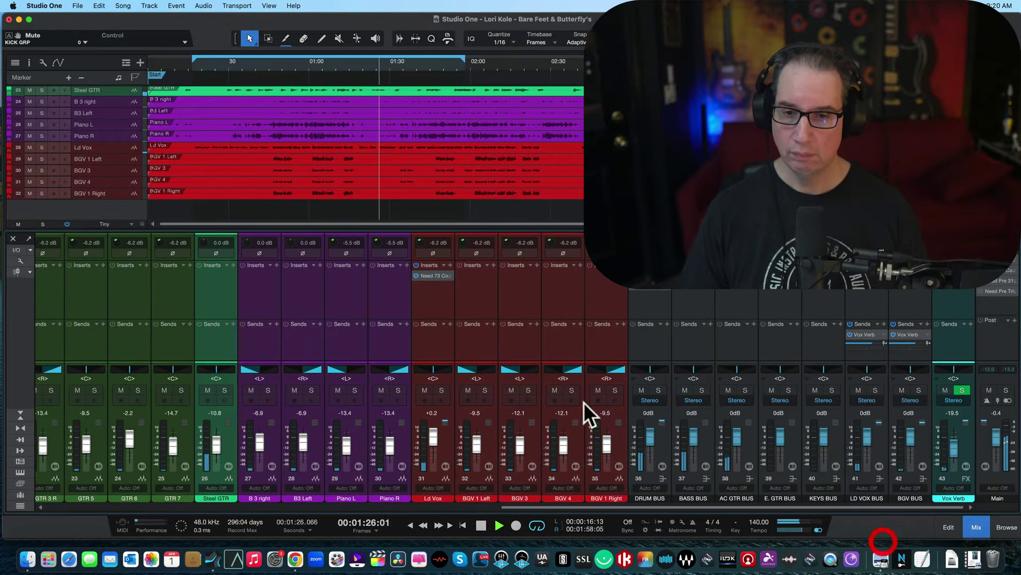
Raise the lead vocal Need 73's linked output faders to about -1.14 dB and compare against bypass in the full mix.
left_click(432, 277)
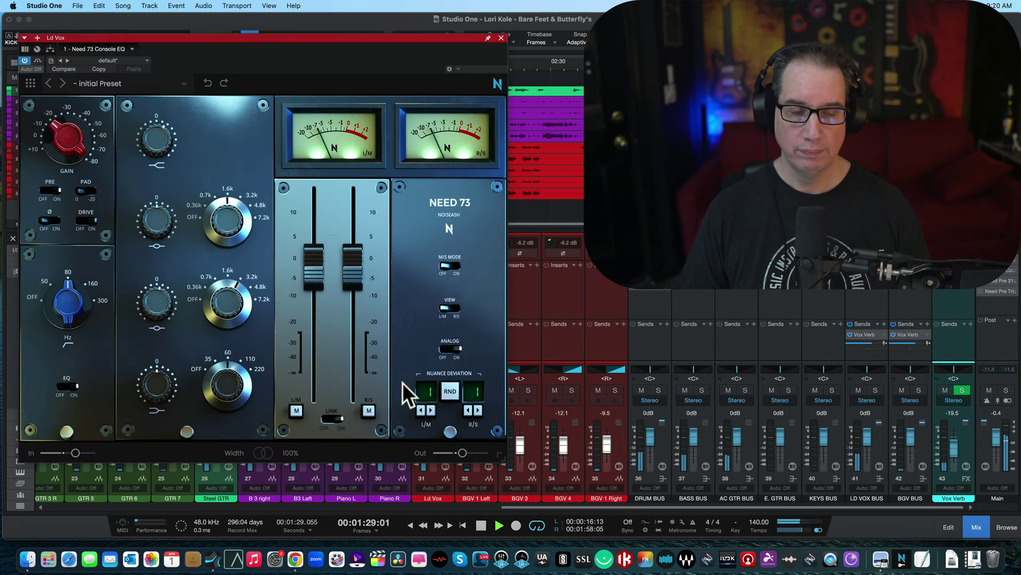
left_click_drag(347, 265, 350, 255)
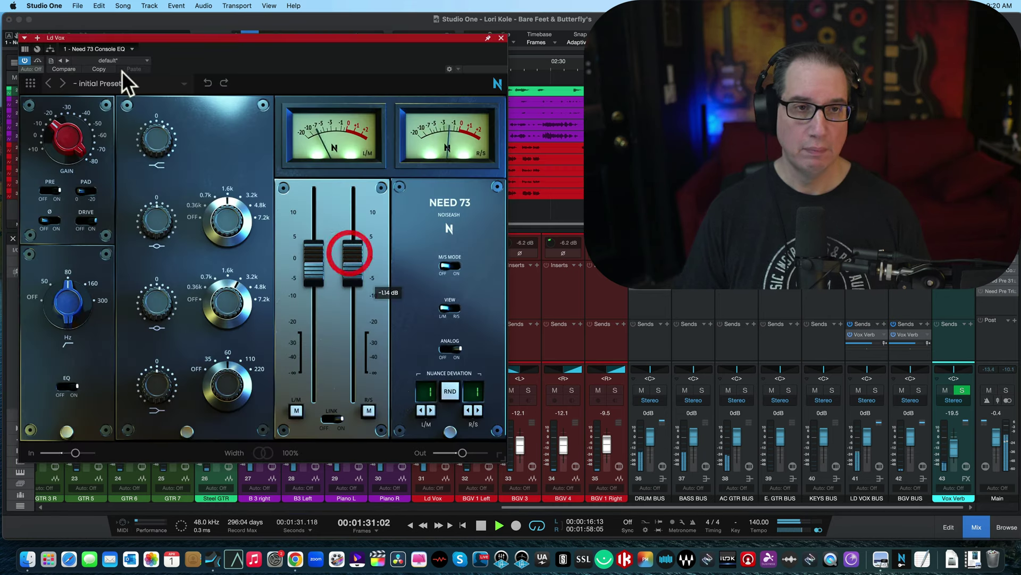
left_click(36, 61)
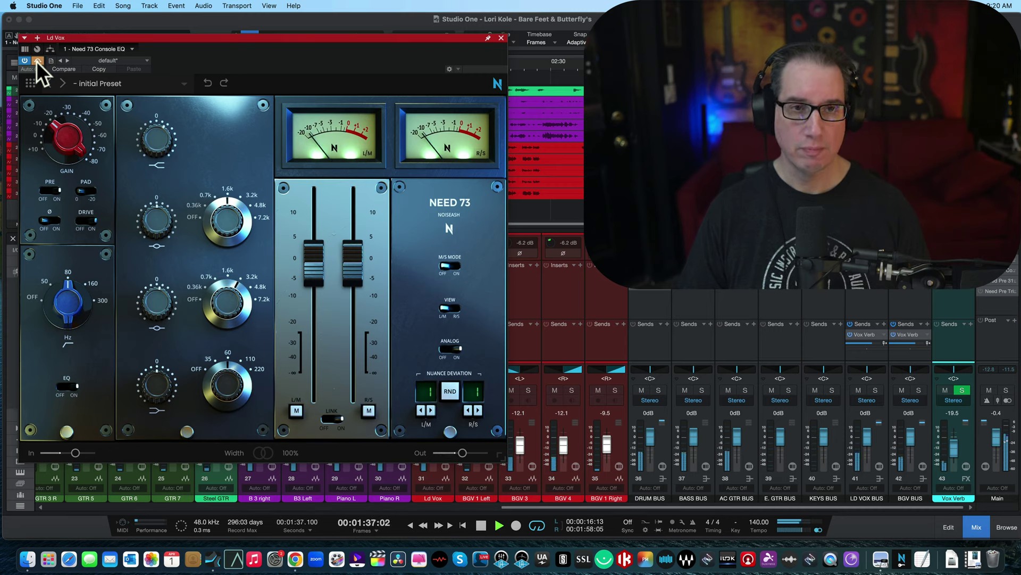
left_click(36, 61)
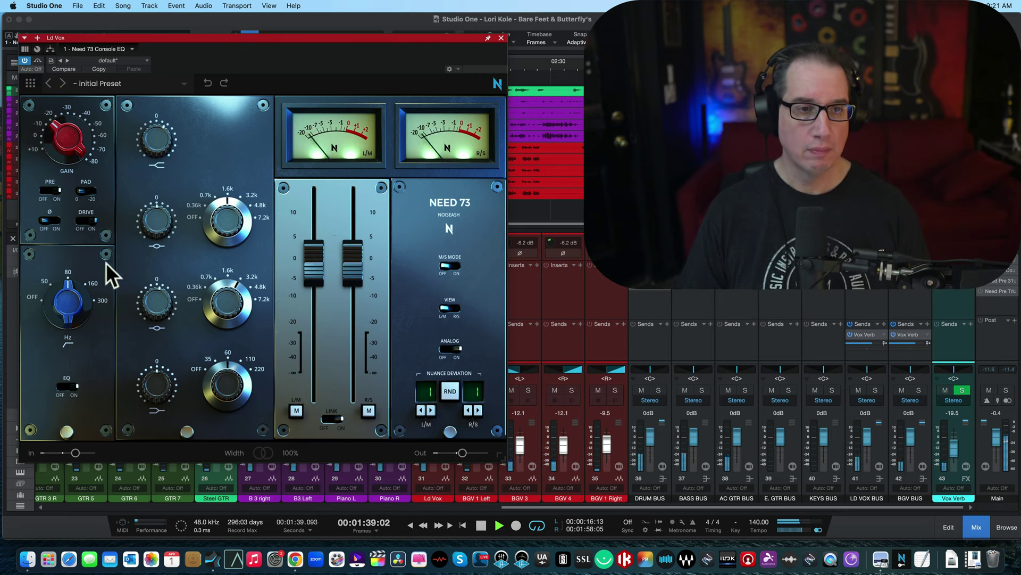
Set the LD VOX BUS to +1.5 dB, the AC GTR BUS to -0.4 dB and the BGV BUS to -3.7 dB.
left_click_drag(867, 437, 867, 434)
left_click_drag(735, 436, 734, 437)
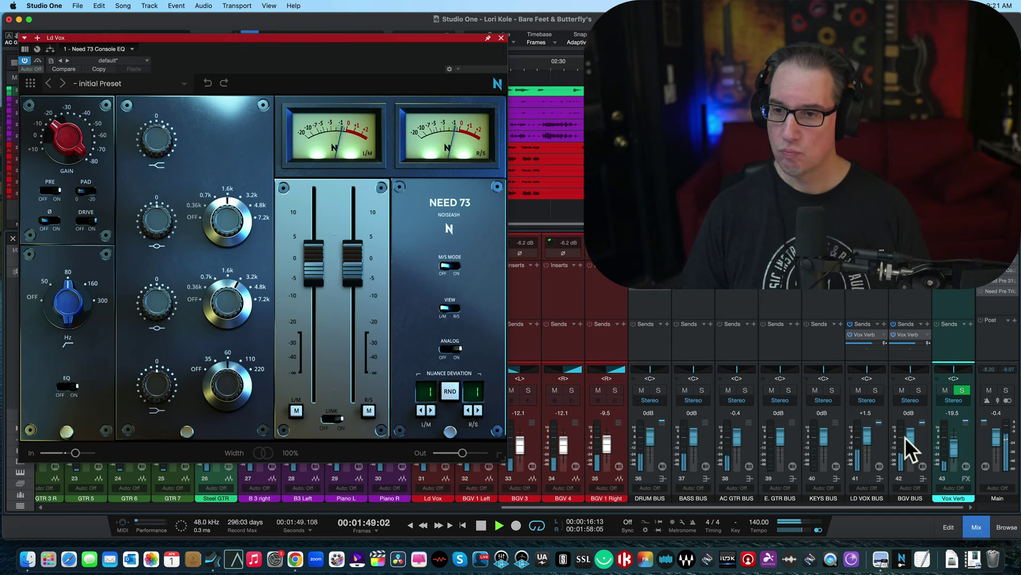
left_click_drag(905, 436, 908, 441)
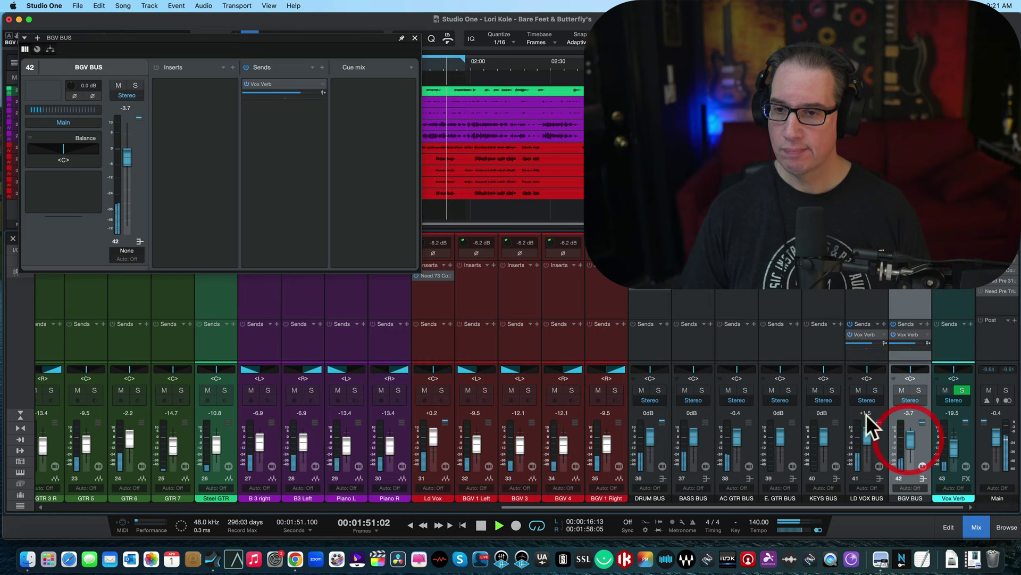
Reopen the lead vocal's Need 73, compare it against bypass in the rebalanced mix, and stop playback.
double_click(436, 275)
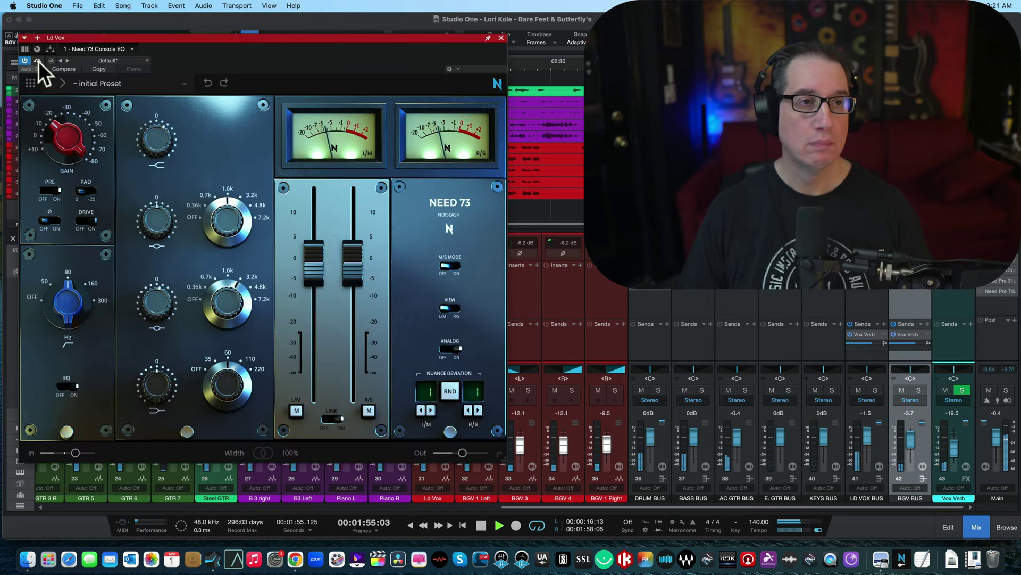
left_click(38, 62)
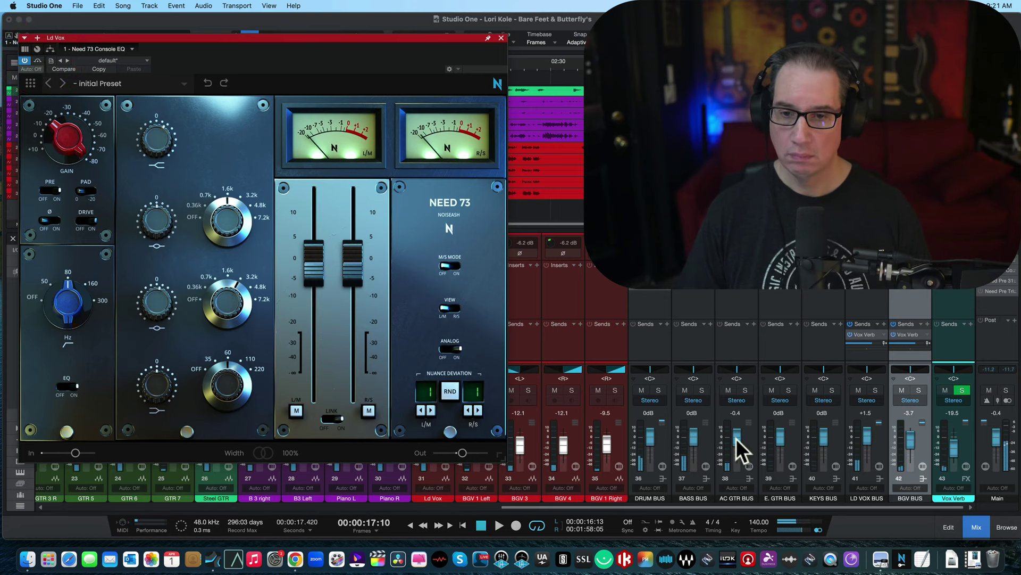
key("space")
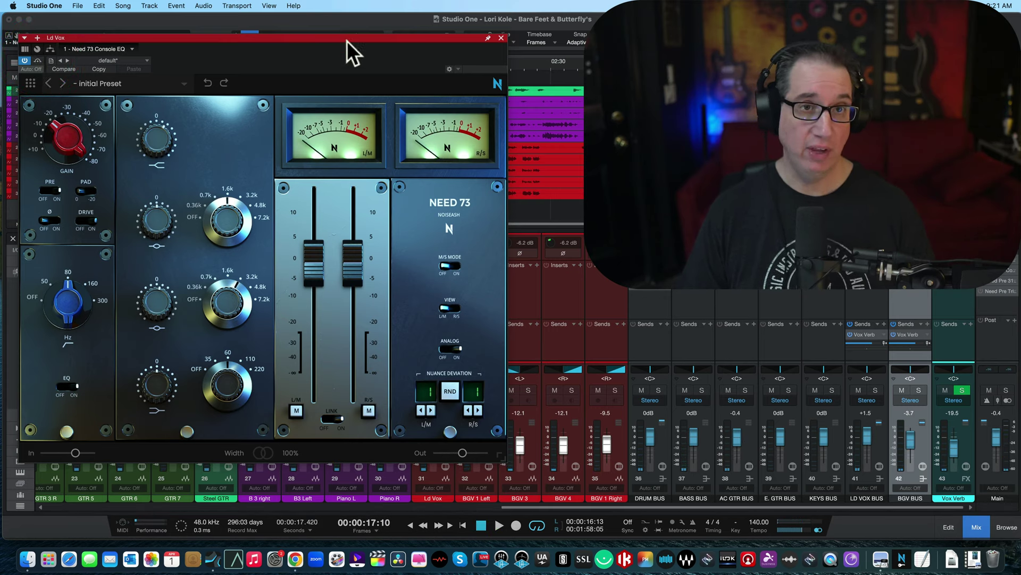
left_click_drag(290, 40, 286, 27)
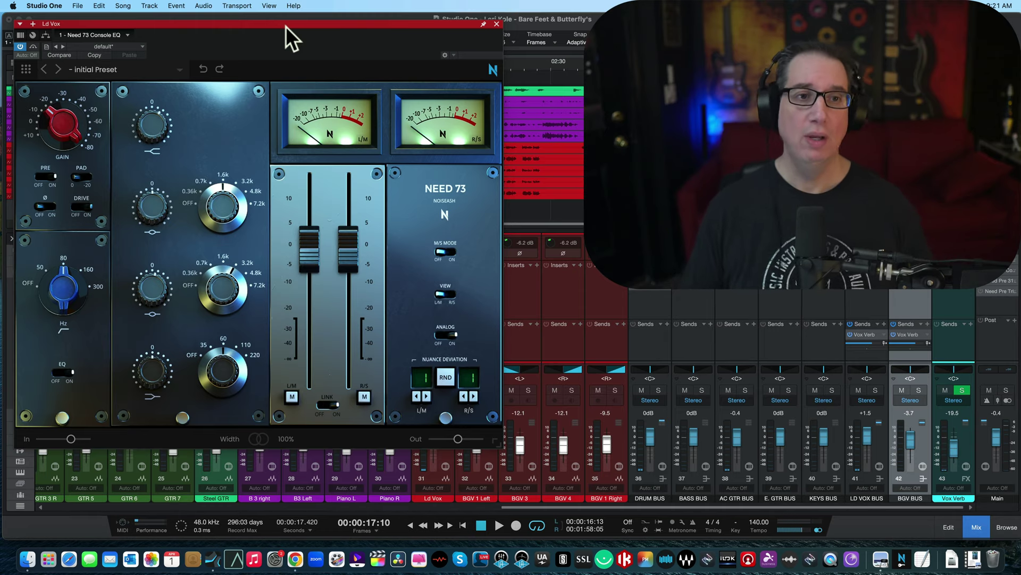
left_click_drag(286, 27, 276, 20)
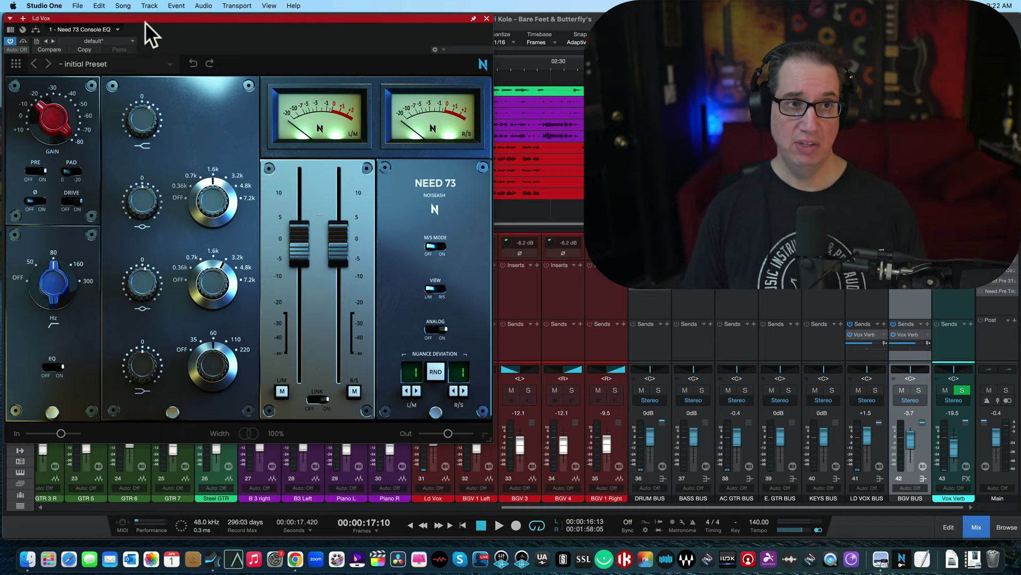
left_click_drag(146, 23, 144, 21)
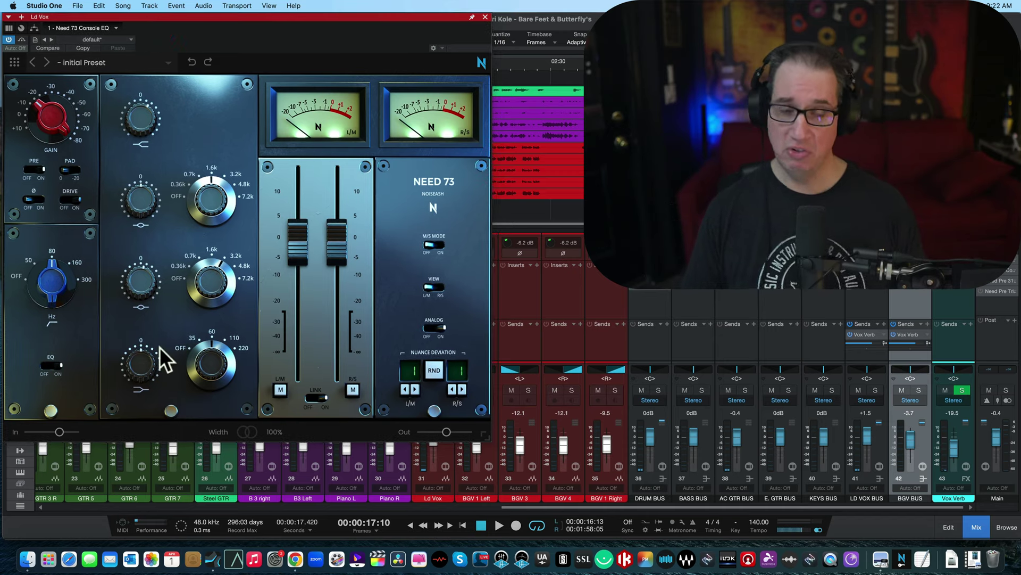